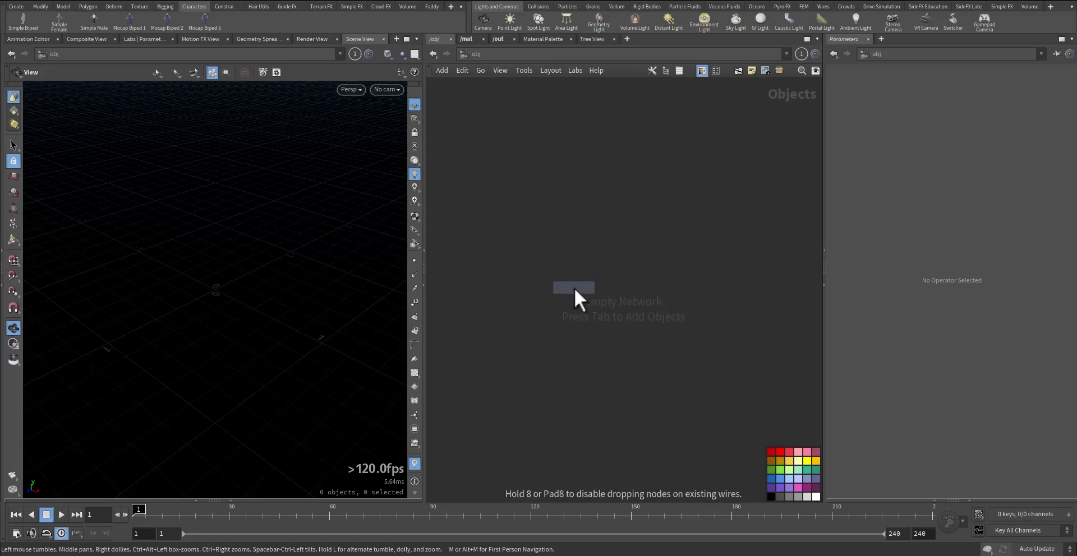
Place a Geometry object in the object network, name it z_, and go inside it.
left_click(582, 297)
left_click(583, 299)
type("z_")
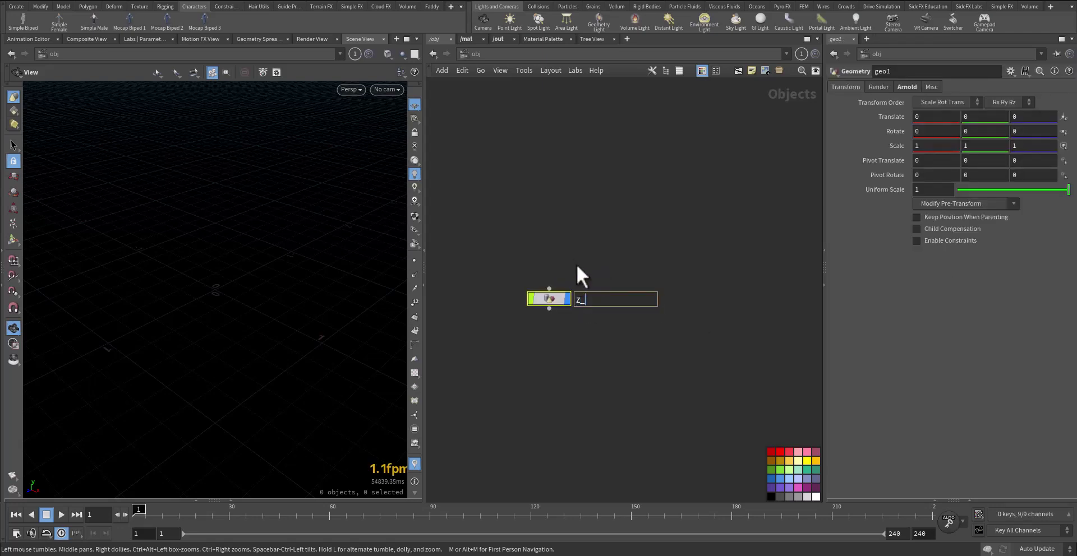
key("Return")
double_click(549, 301)
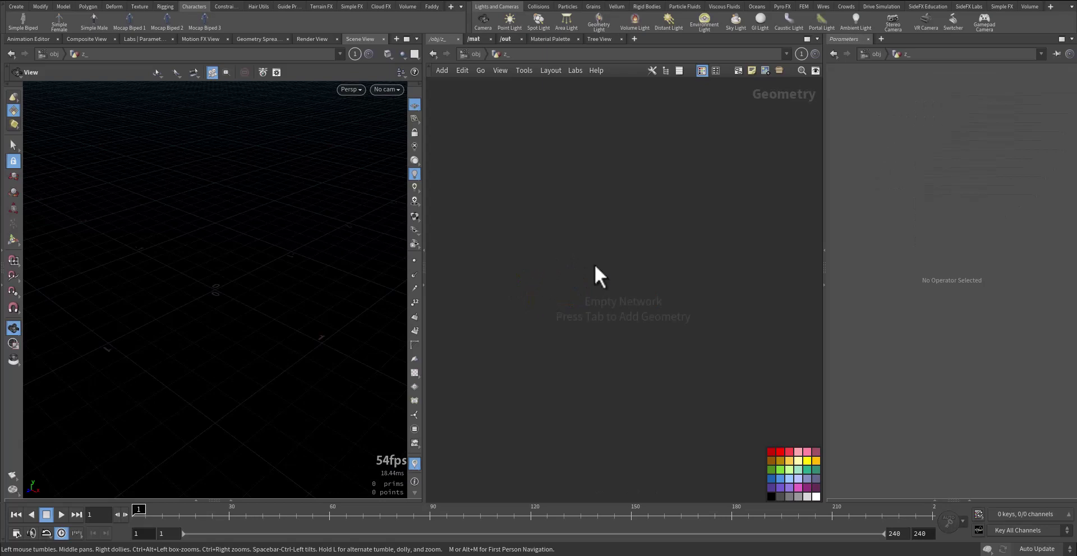
Add an FBX Character Import node to the empty geometry network.
key("Tab")
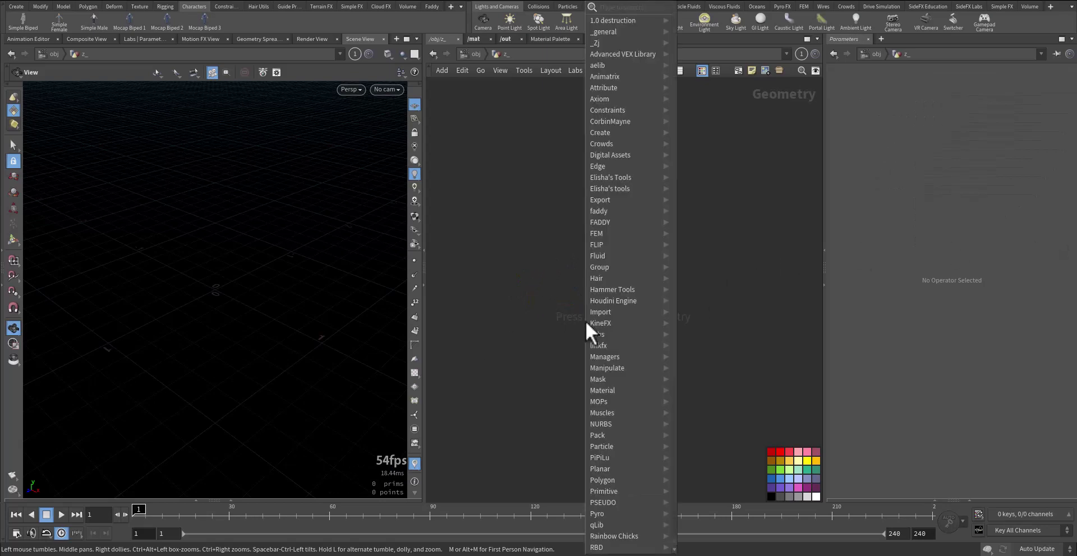
type("fbx")
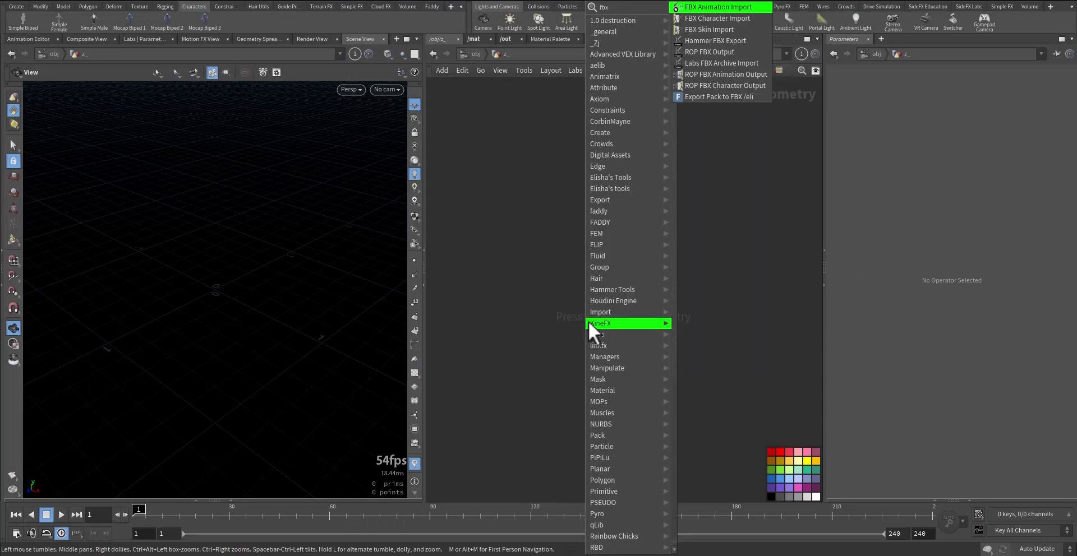
left_click(735, 16)
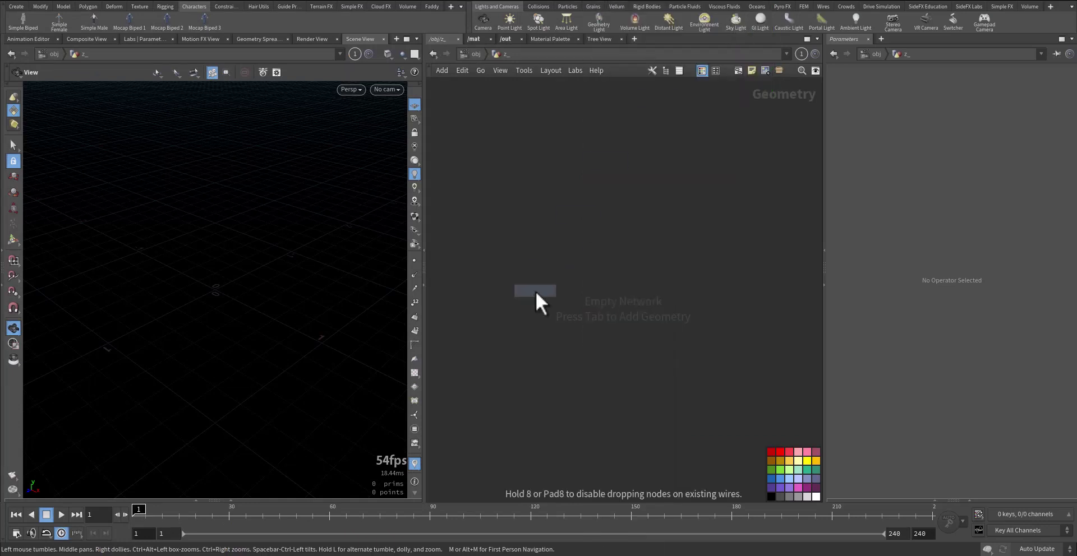
left_click(535, 291)
Load the Sharkboi FBX file from the cache/shark folder into the character import and turn off Convert Units.
left_click(1064, 103)
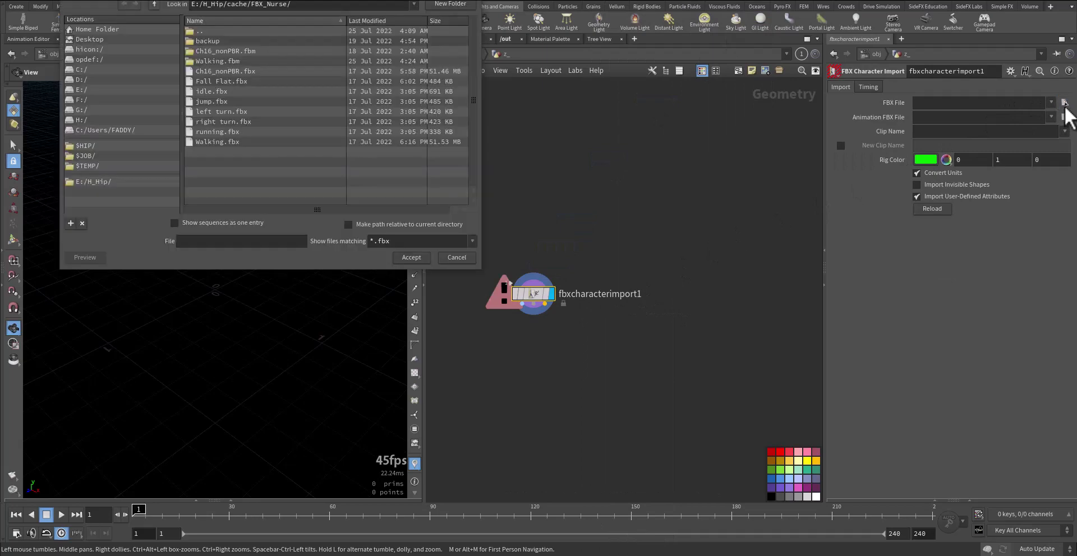
double_click(227, 33)
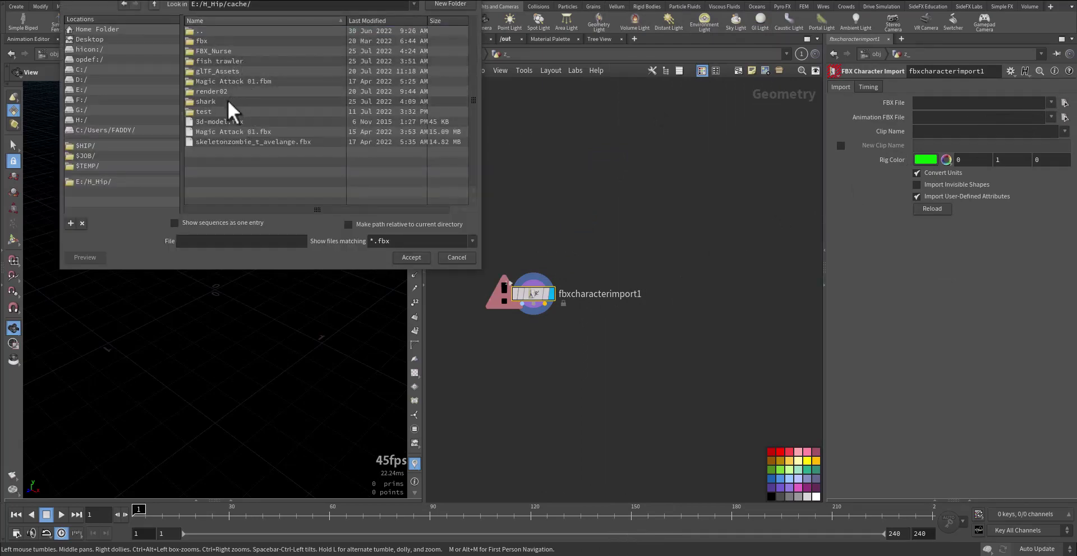
double_click(227, 101)
left_click(231, 52)
double_click(230, 52)
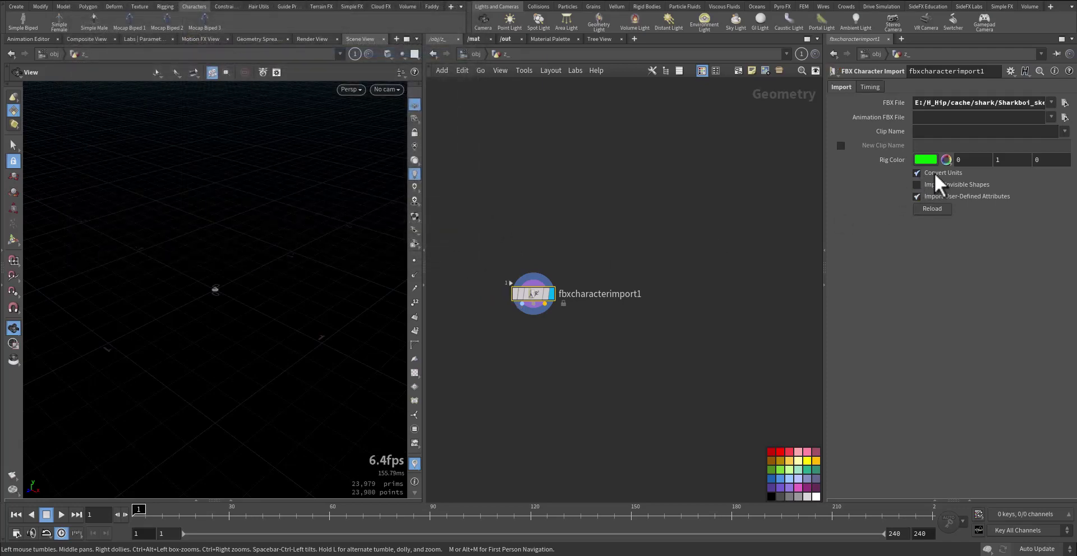
right_click_drag(260, 238, 109, 296)
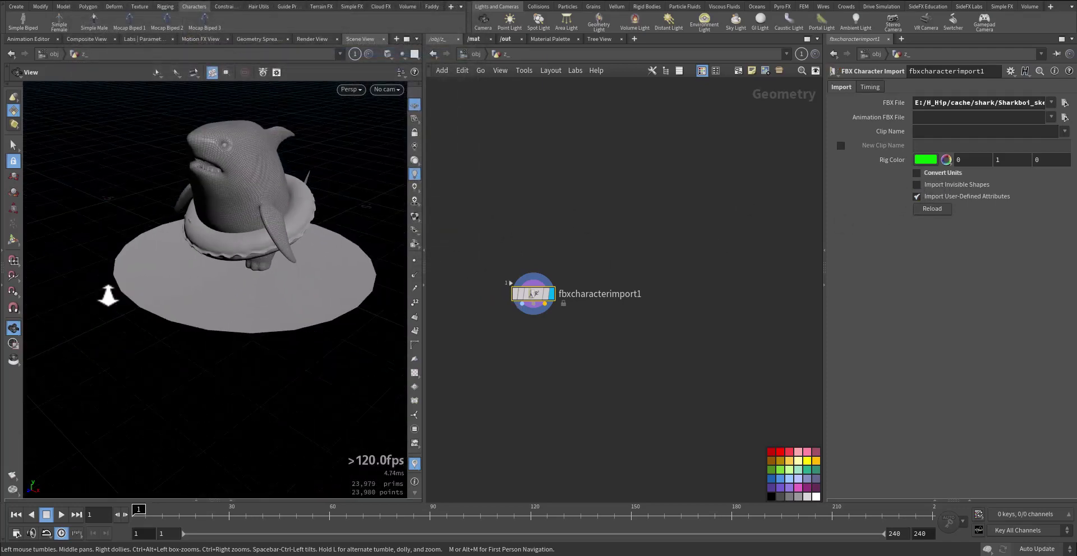
left_click_drag(226, 242, 247, 234)
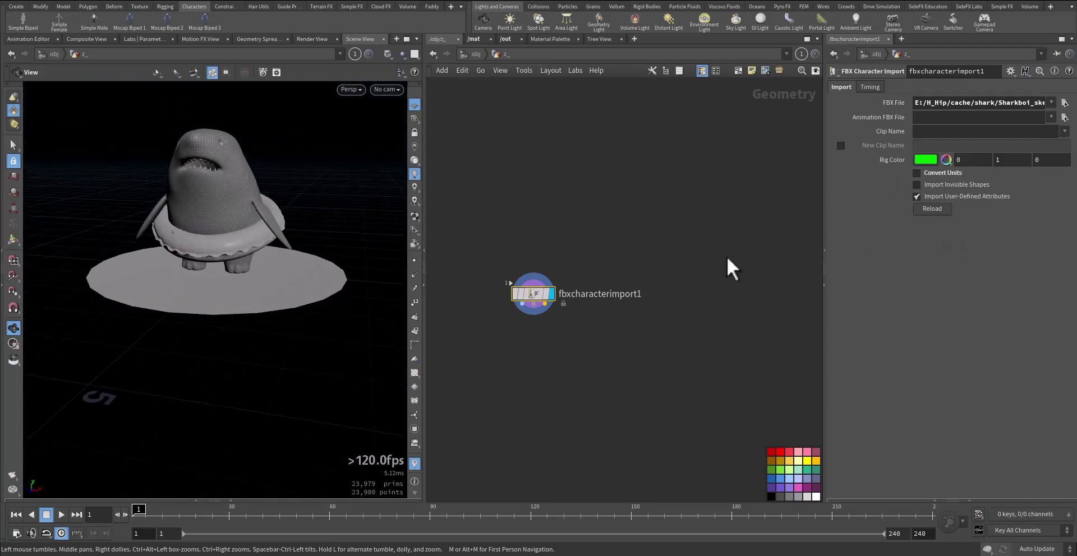
Add an FBX Animation Import node beside the character import node.
middle_click_drag(695, 280, 655, 265)
key("Tab")
type("fbx")
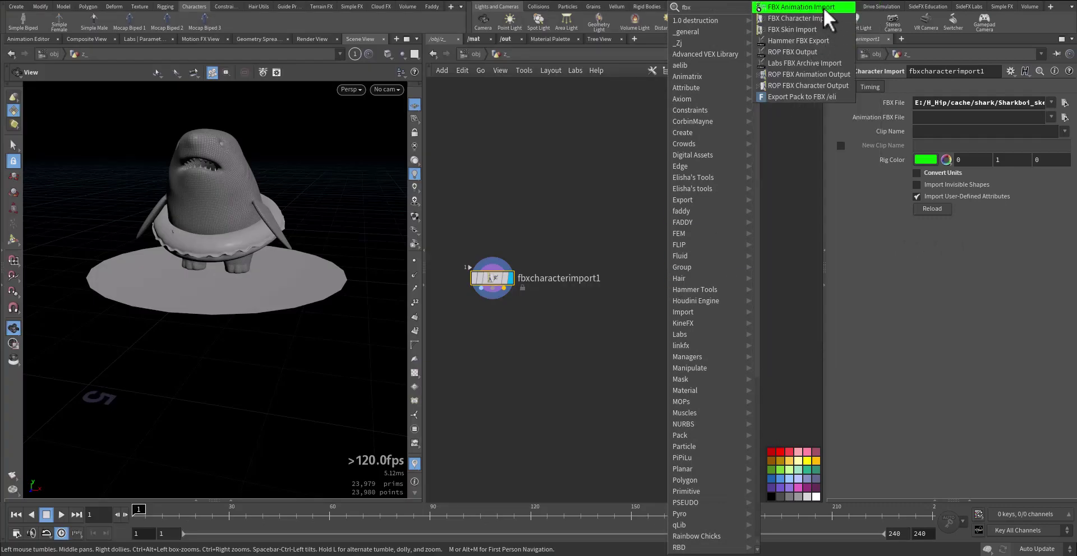
left_click(809, 8)
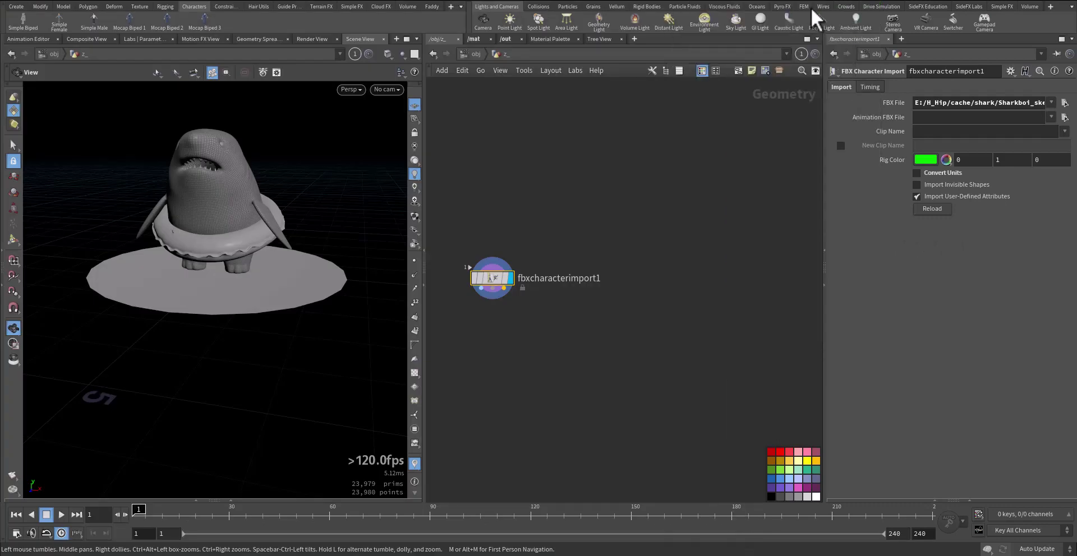
left_click(675, 278)
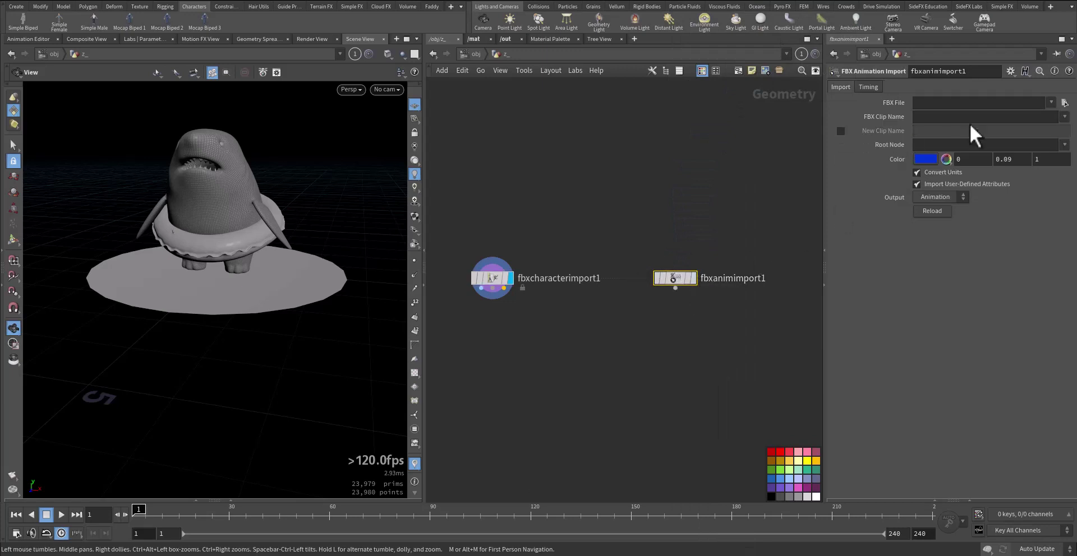
Load Walking.fbx from the cache/FBX_Nurse folder into the animation import node.
left_click(1064, 102)
double_click(220, 32)
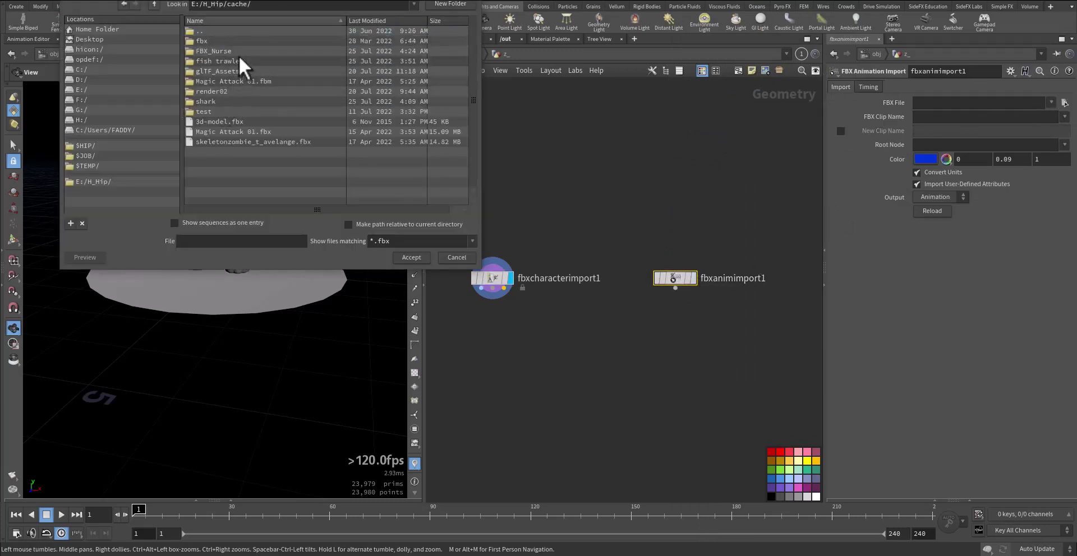
double_click(238, 52)
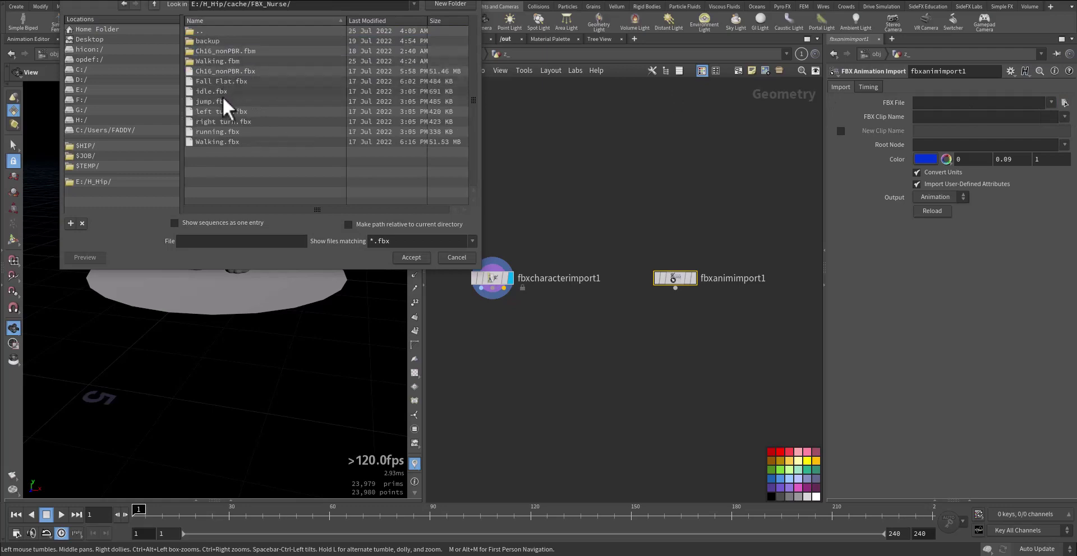
double_click(221, 143)
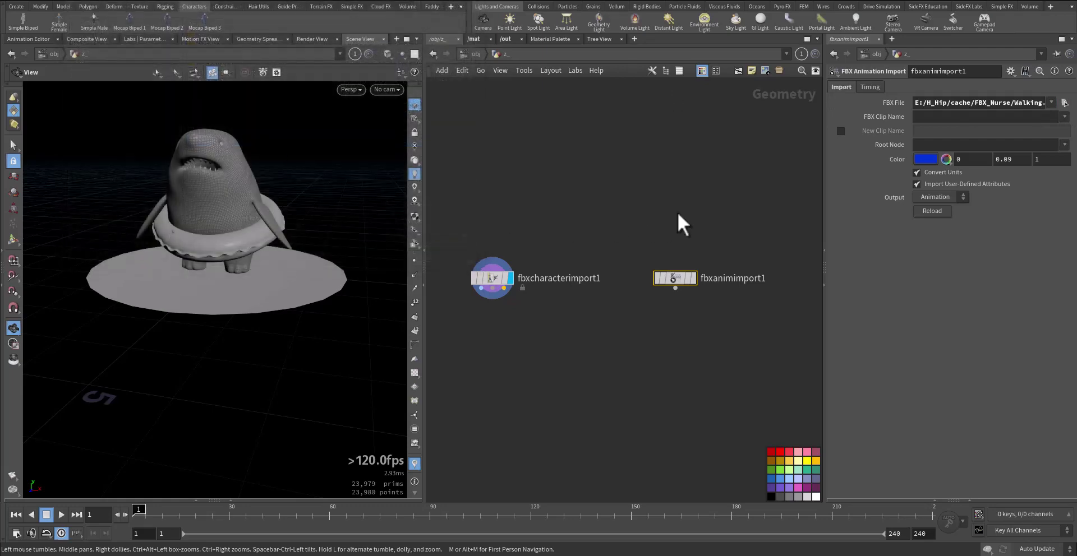
Display the animation import node and scrub the timeline to preview the walking skeleton.
middle_click_drag(714, 222, 680, 203)
left_click(660, 259)
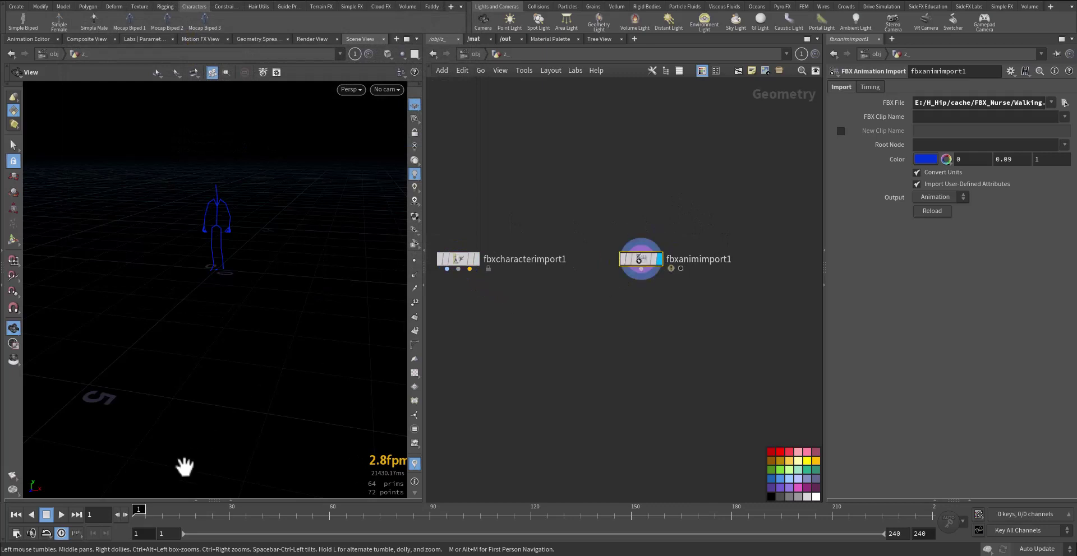
left_click_drag(178, 508, 103, 495)
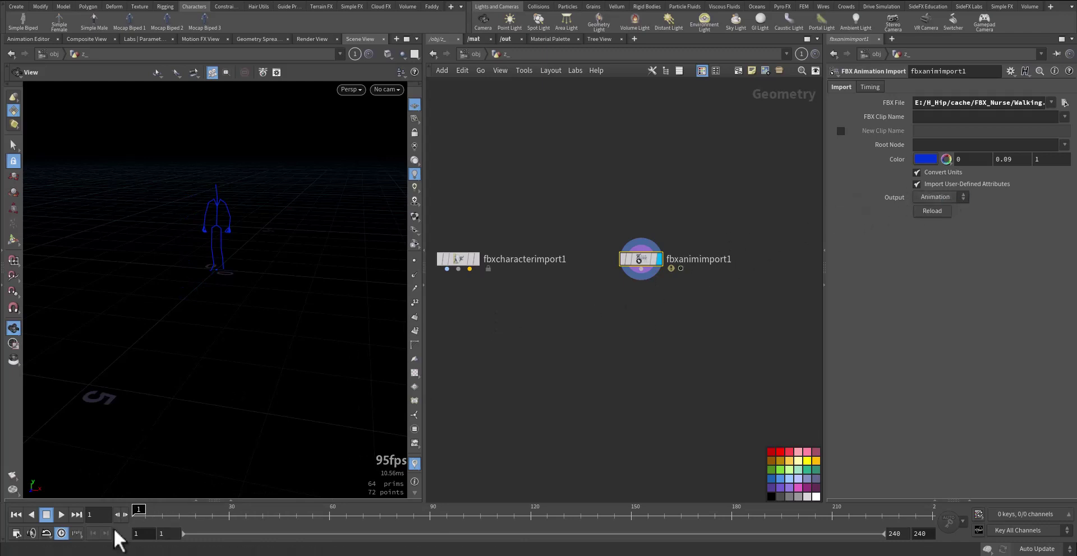
mouse_move(138, 510)
left_mouse_down()
mouse_move(199, 510)
mouse_move(127, 510)
left_mouse_up()
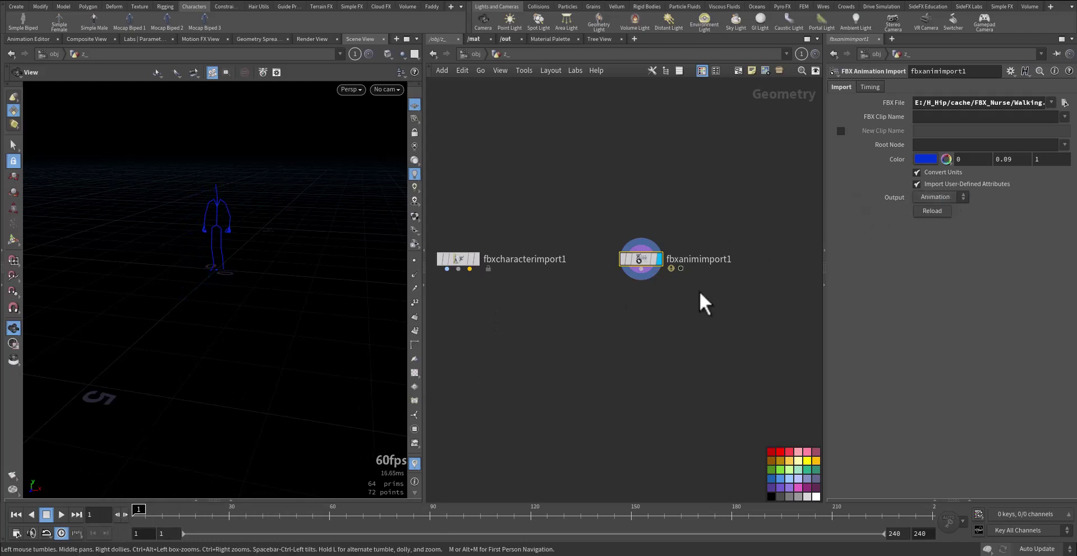
Rename the animation import node fbxanimimport1_source and the character import node fbxcharacterimport1_target.
double_click(732, 261)
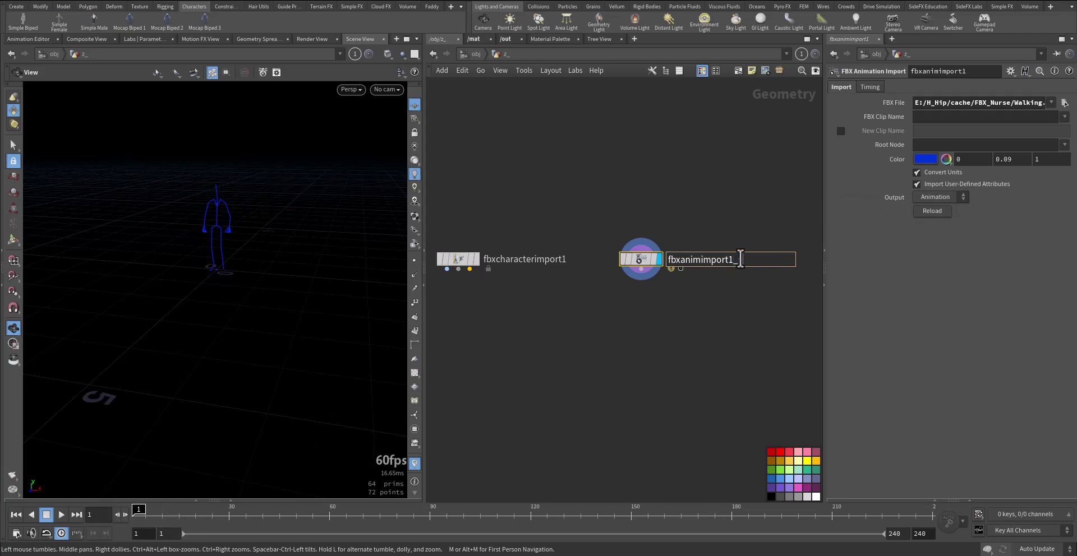
double_click(539, 260)
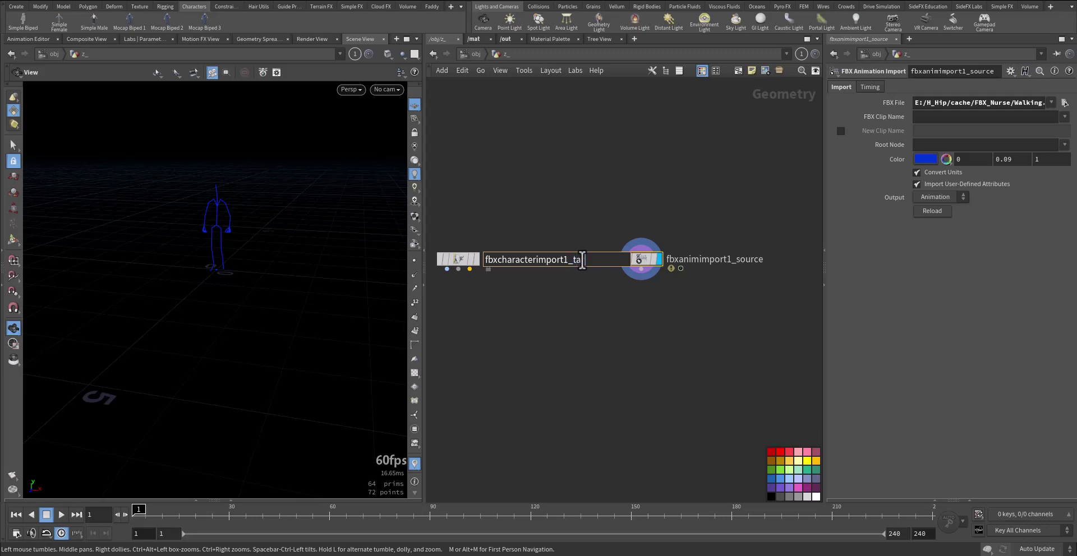
type("_target")
key("Return")
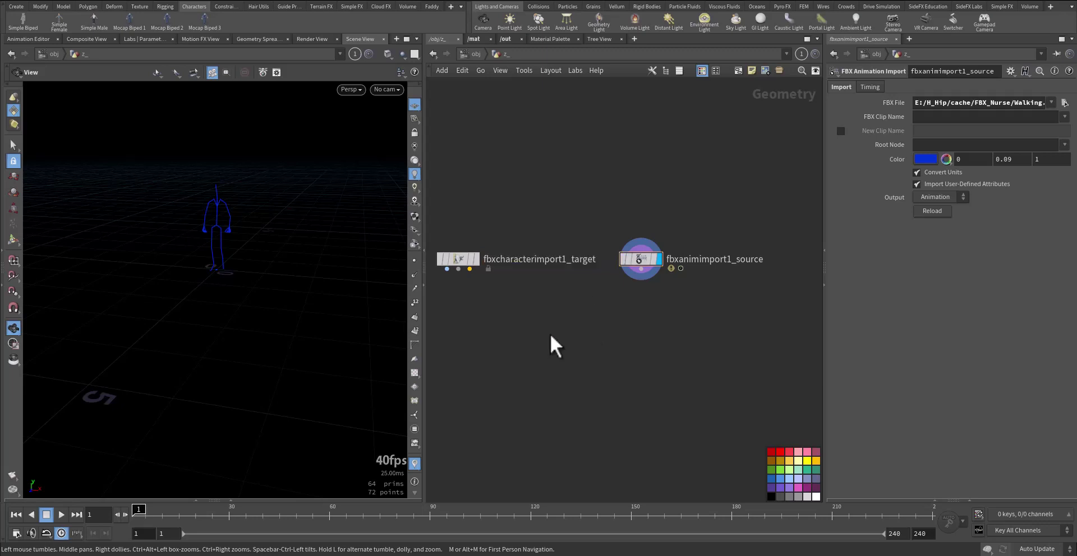
Compare the target character with the source skeleton by displaying each import node in turn.
middle_click_drag(555, 331, 559, 313)
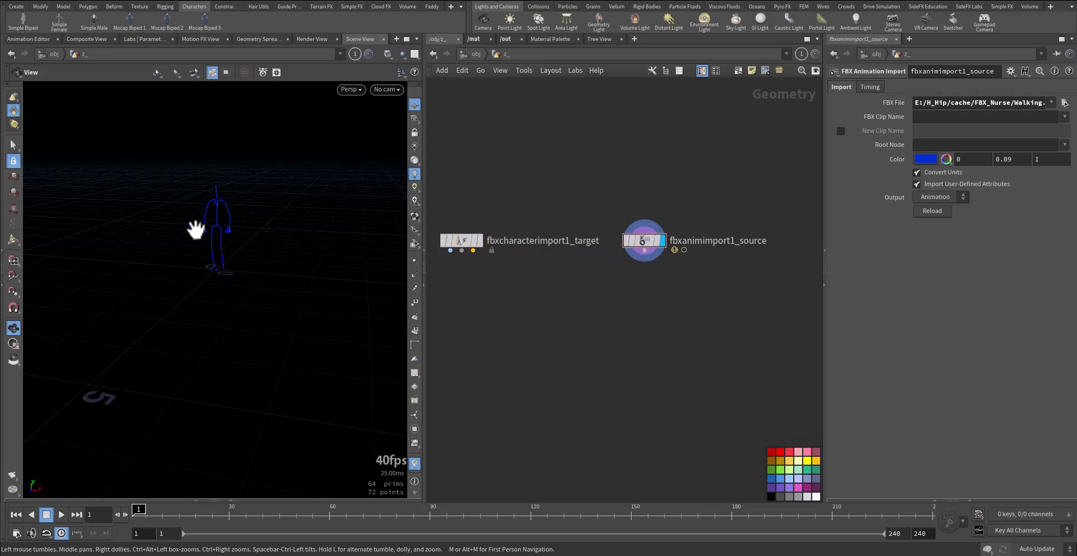
left_click(480, 240)
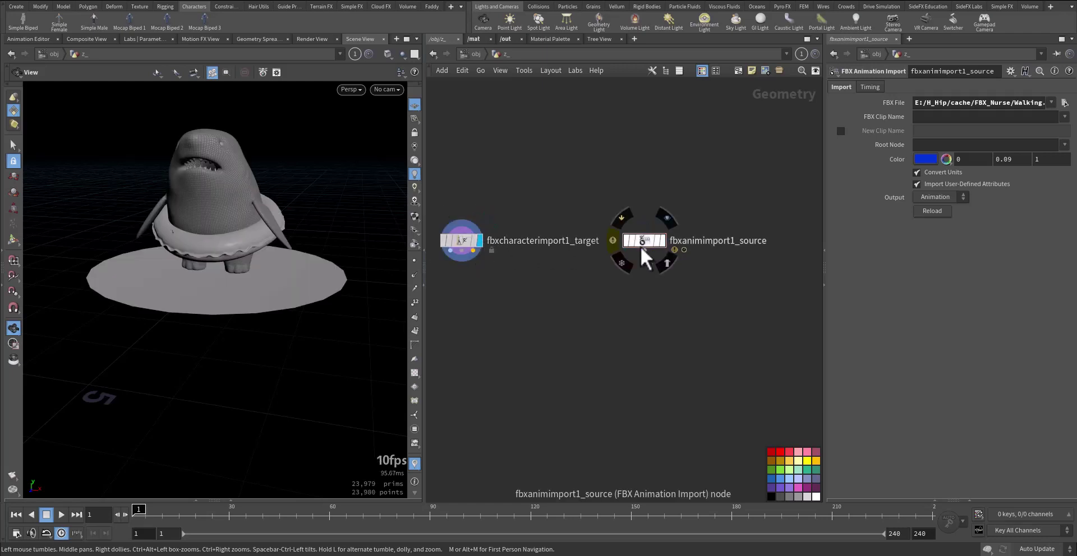
left_click(664, 241)
Add a Rig Match Pose node below the two import nodes.
middle_click_drag(567, 288, 585, 294)
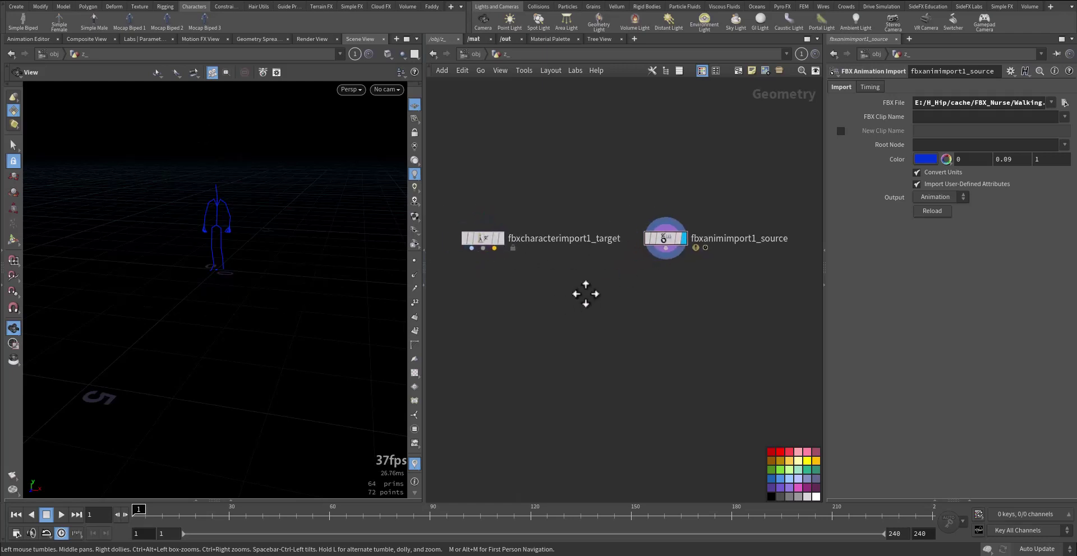
key("Tab")
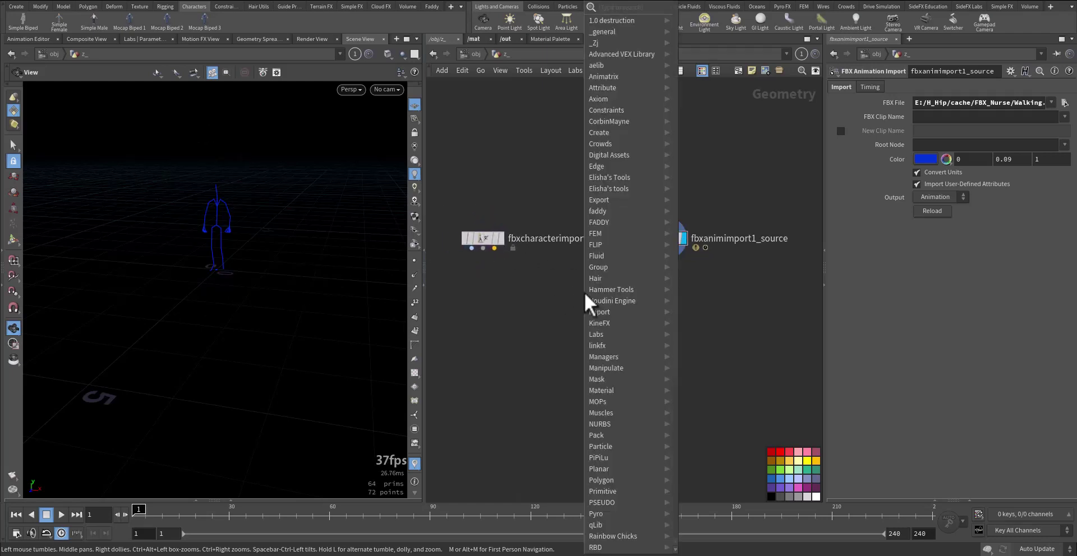
type("rigmat")
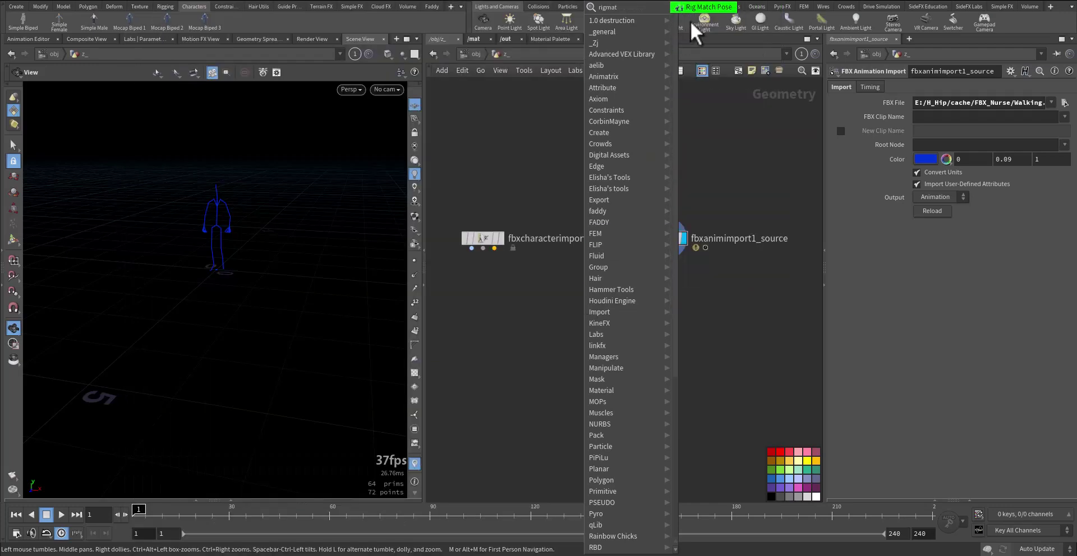
left_click(692, 8)
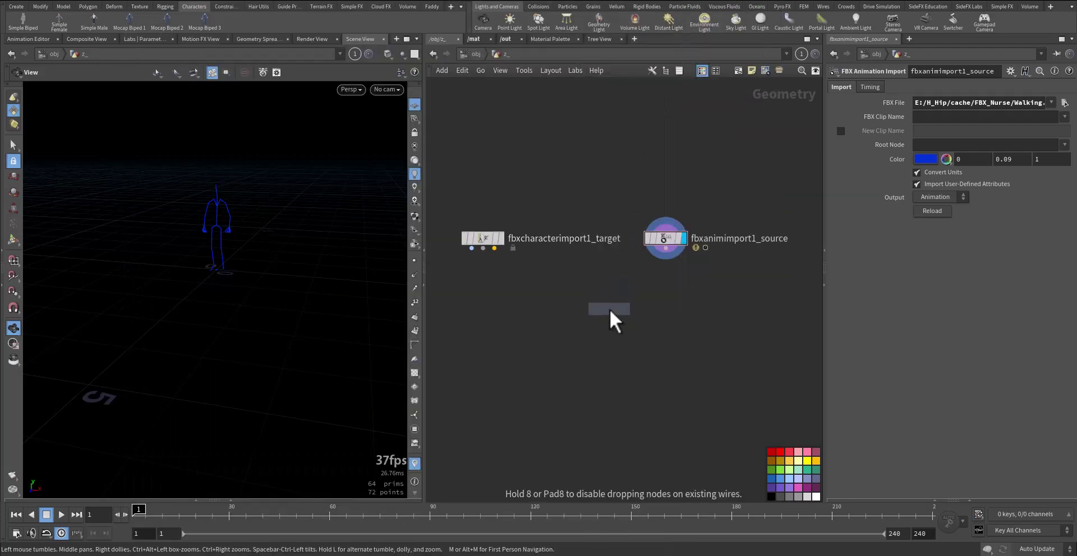
left_click(609, 308)
Connect the target's Animated Pose output to the Rig Match Pose Target Skeleton input and the animation import to its Source Skeleton input.
scroll(580, 294, "up", 2)
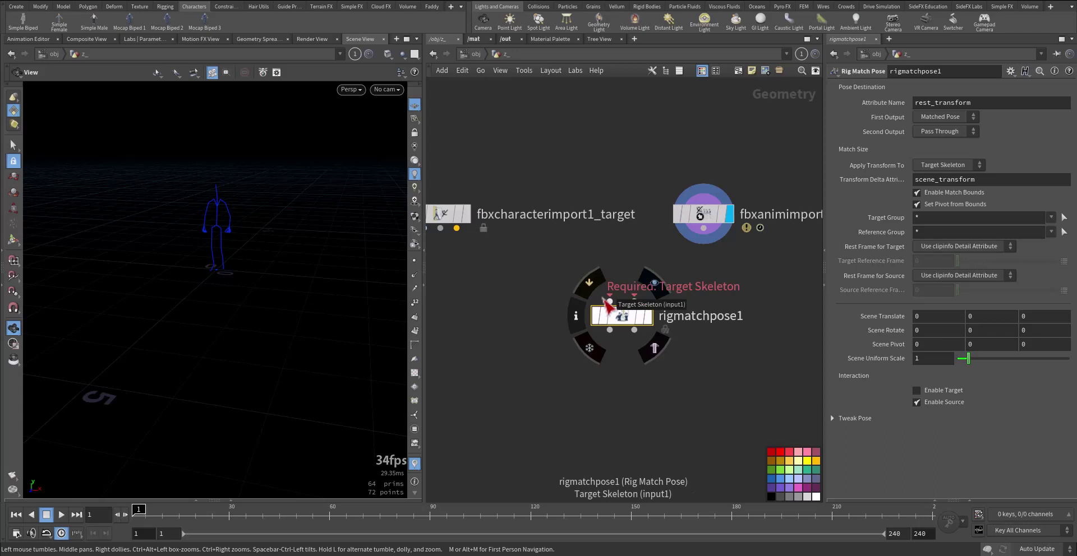
left_click(609, 297)
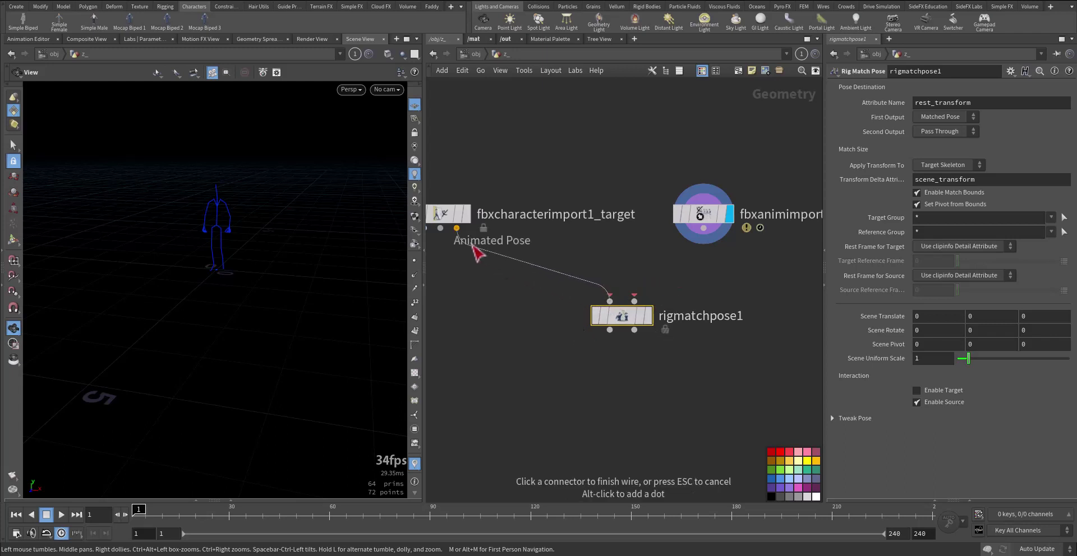
left_click(472, 255)
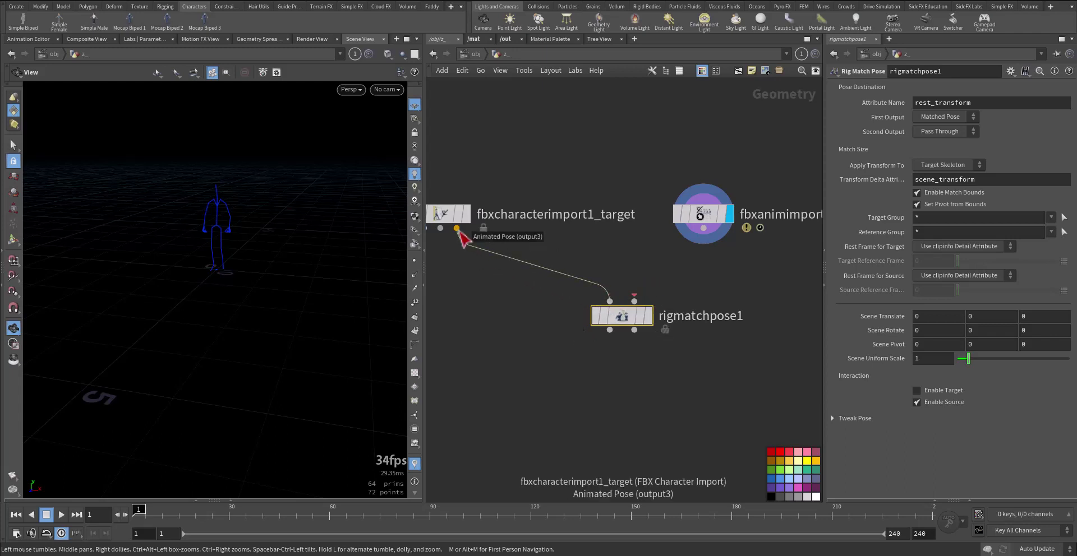
middle_click_drag(681, 279, 660, 274)
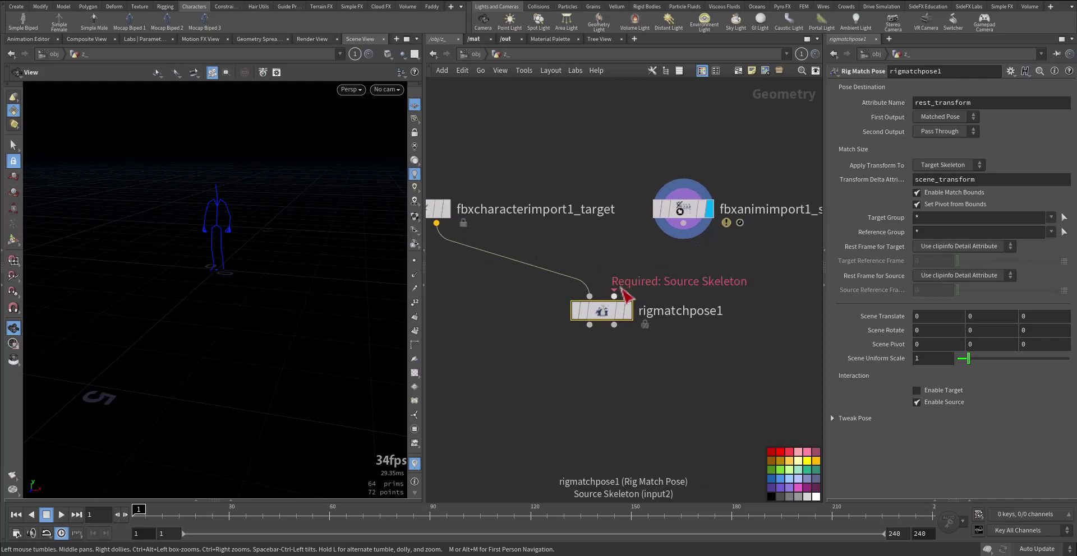
left_click(614, 295)
left_click(671, 259)
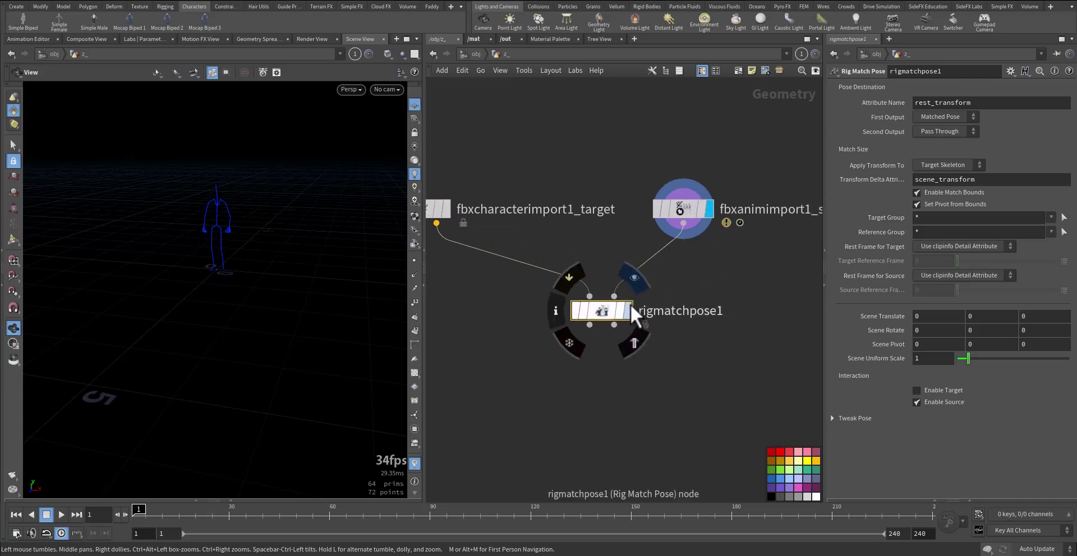
Display the Rig Match Pose node and activate its viewport handles with the skeleton framed from the front.
left_click(629, 311)
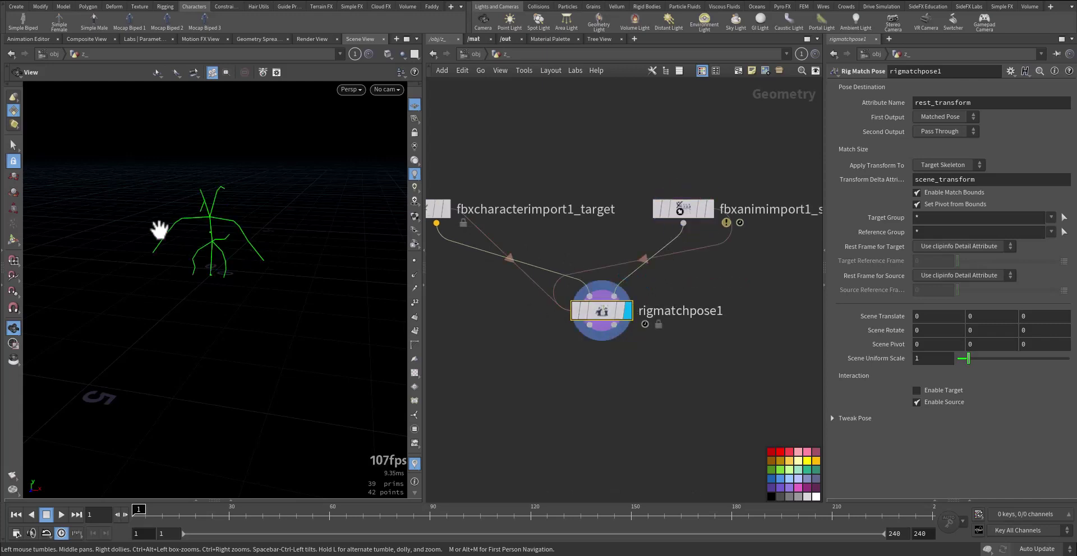
right_click_drag(160, 230, 303, 223)
middle_click_drag(293, 223, 256, 243)
mouse_move(256, 244)
left_mouse_down()
mouse_move(284, 247)
mouse_move(180, 243)
mouse_move(256, 242)
left_mouse_up()
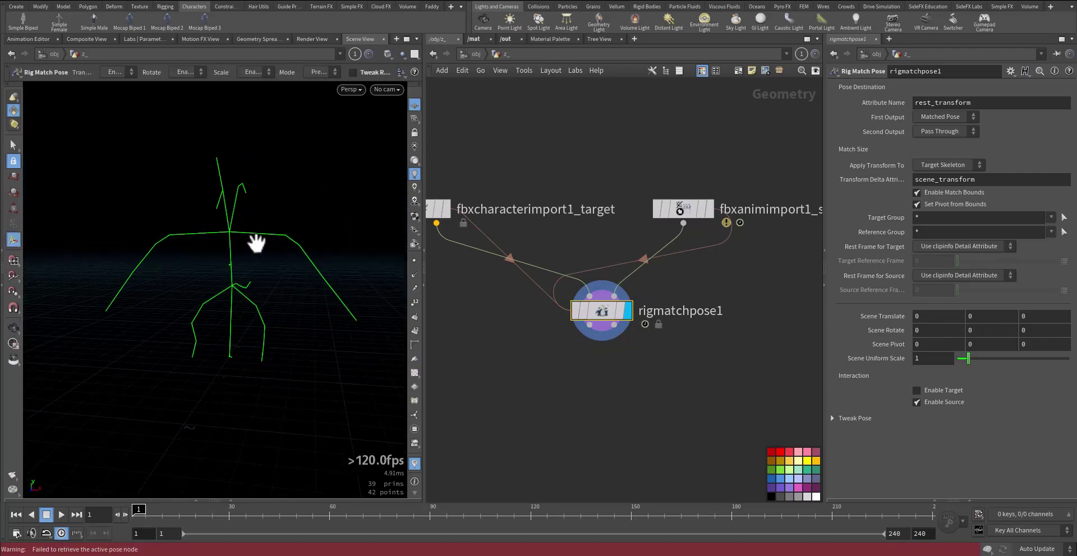
Activate the Rig Match Pose handles and examine how the target and source skeletons sit relative to each other.
key("Return")
left_click_drag(295, 293, 365, 319)
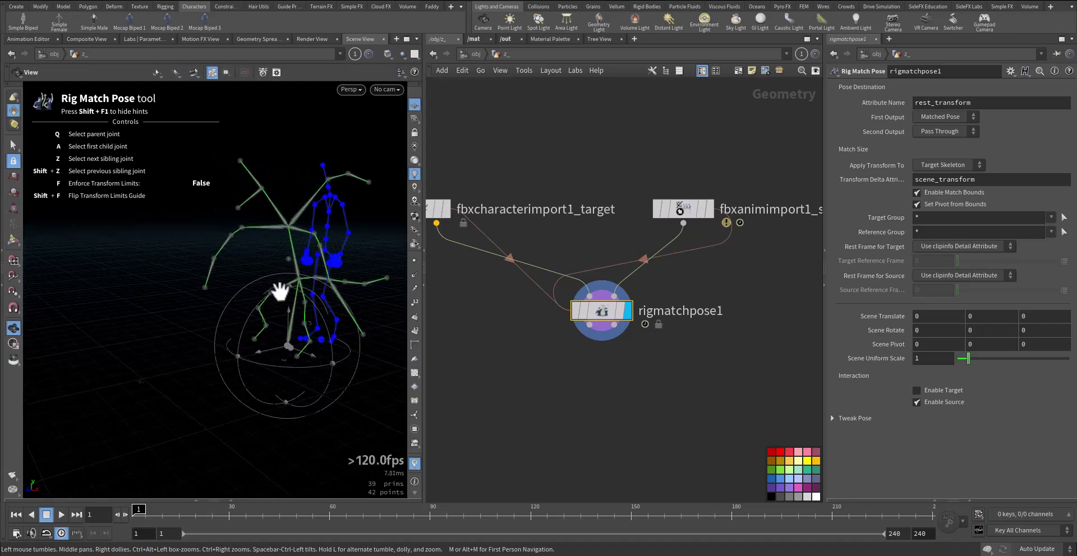
middle_click_drag(318, 295, 229, 311)
right_click_drag(211, 323, 351, 309)
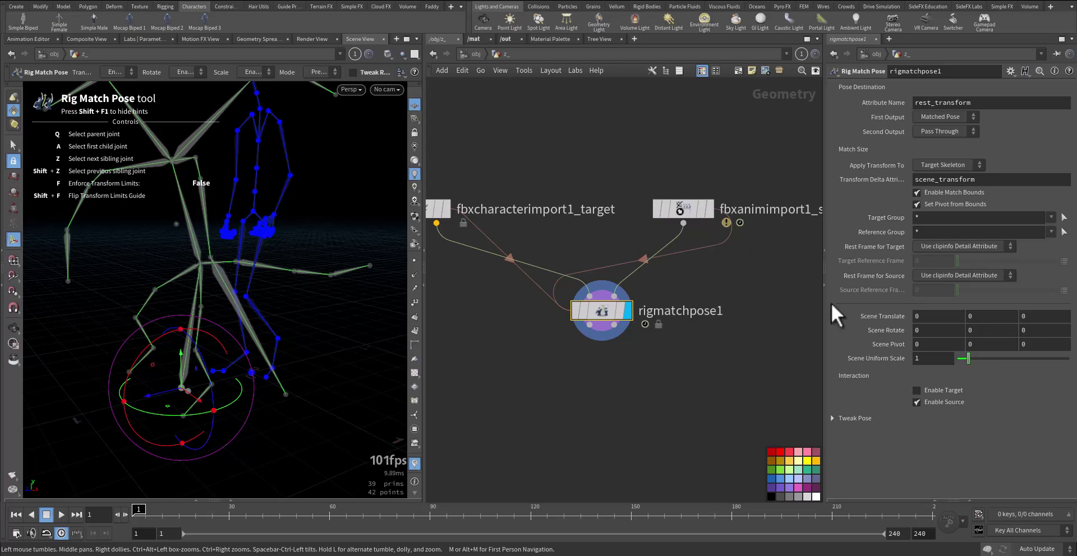
Inspect the animation import's node information and review the FPS setting in the global animation options.
left_click(710, 209)
middle_click(682, 209)
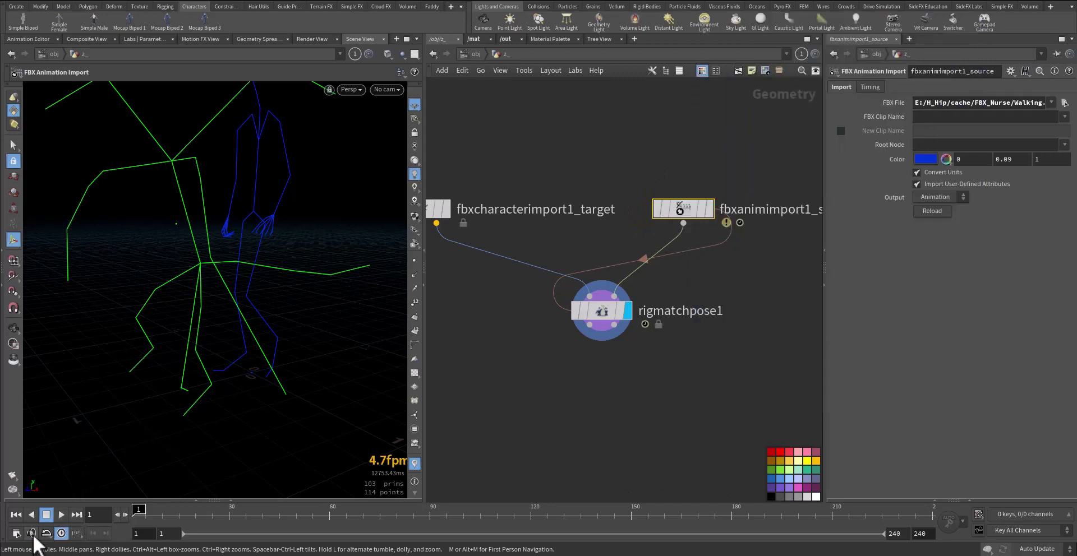
left_click(32, 532)
double_click(50, 317)
type("30")
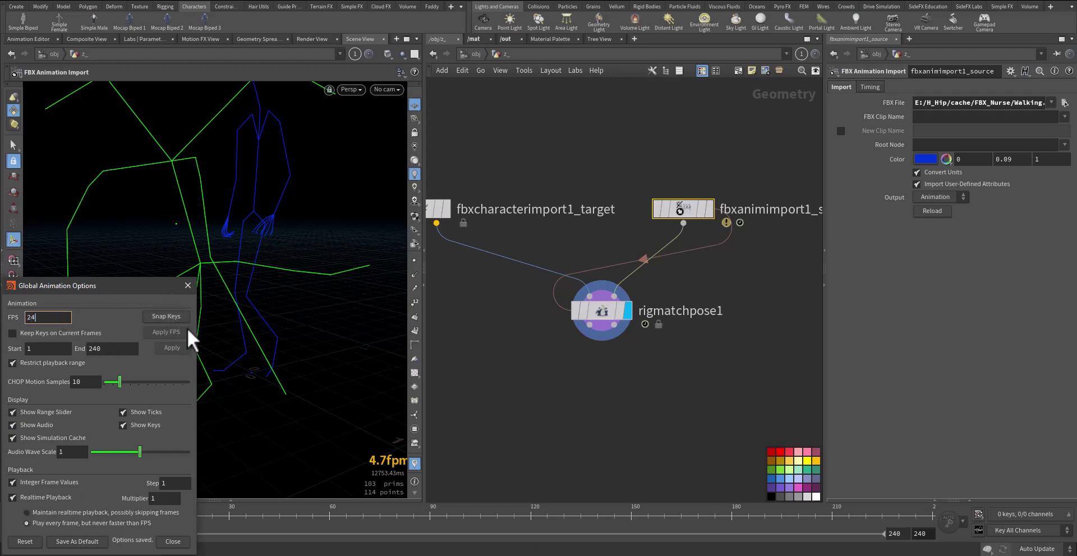
left_click(172, 542)
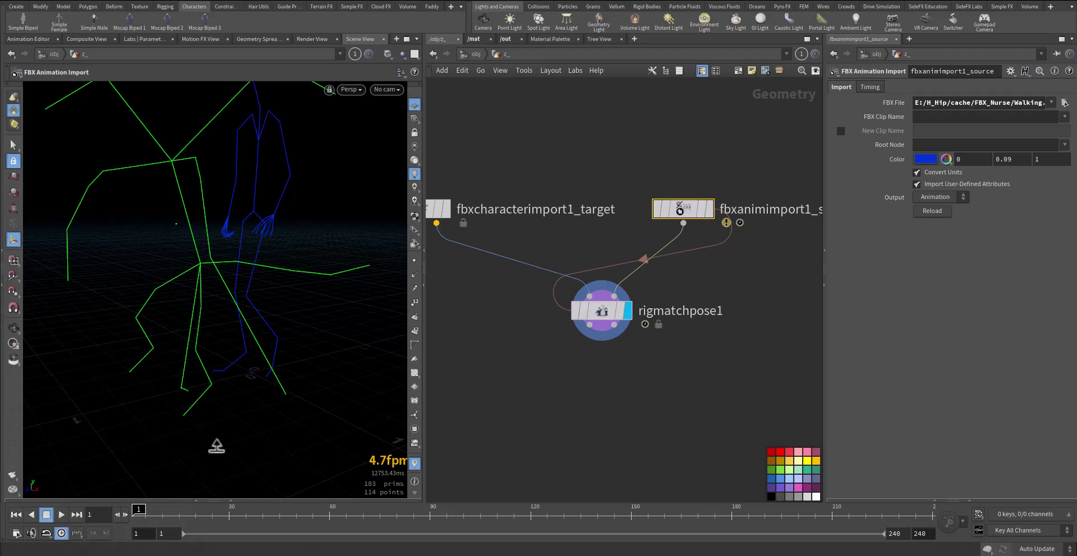
Shift the target skeleton by about -0.501 along Z in the Rig Match Pose node to line it up with the source skeleton.
left_click(617, 320)
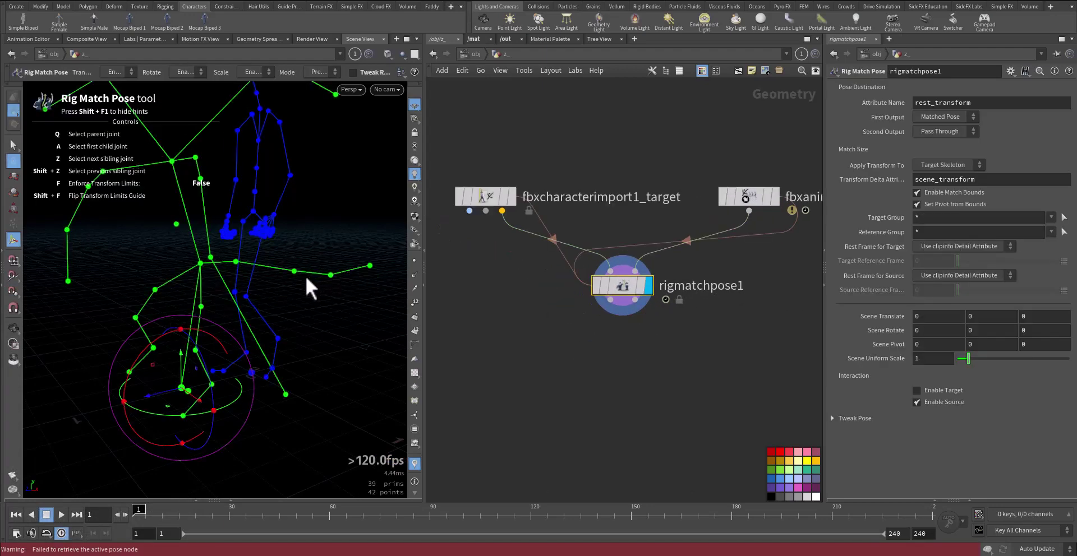
left_click_drag(305, 277, 228, 327)
right_click_drag(229, 327, 132, 331)
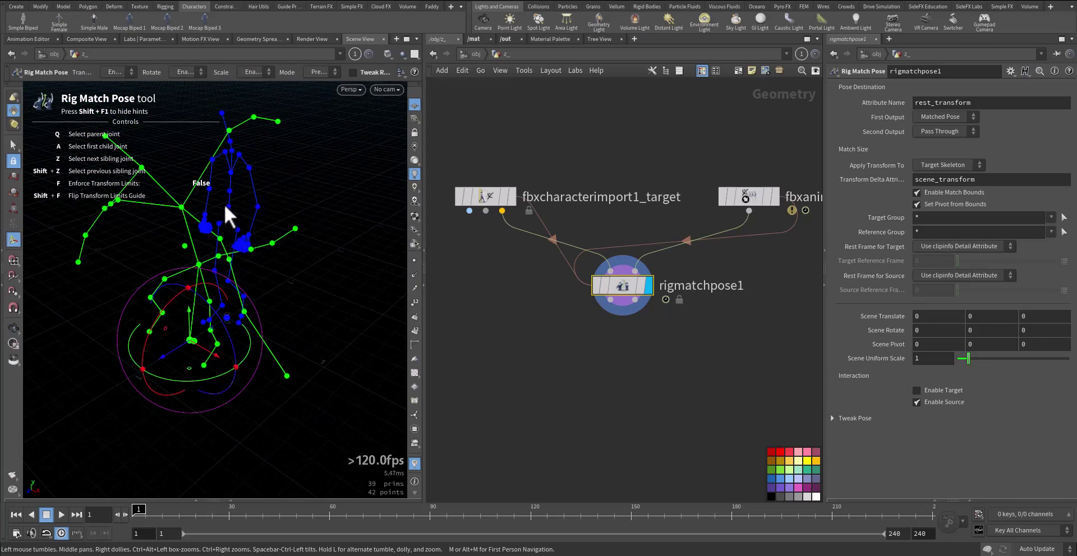
left_click_drag(166, 355, 305, 309)
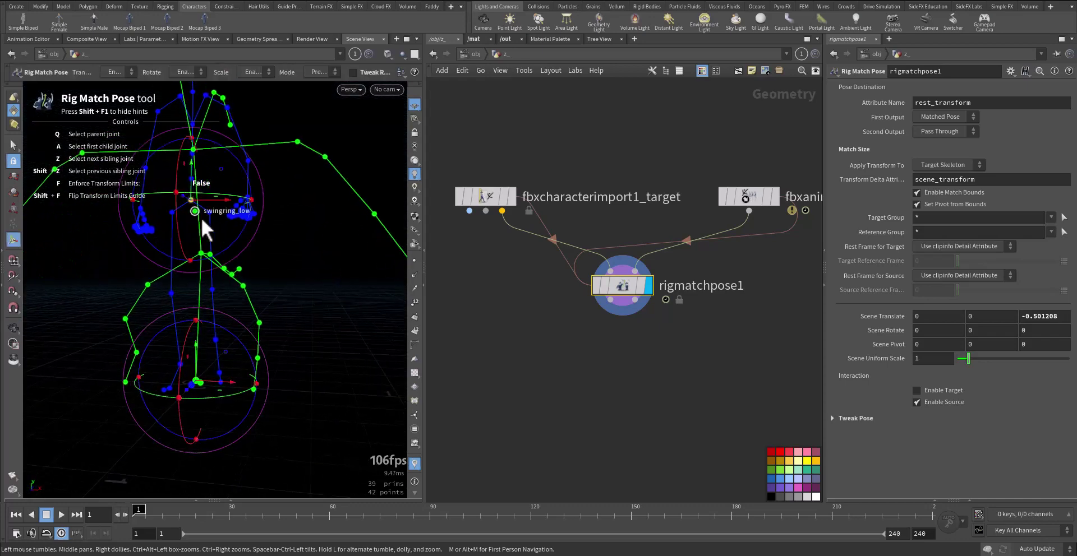
Try transforming the target's SHRK_Root_Jnt_01 joint, undo the change, and examine both skeletons' alignment from several sides.
left_click_drag(201, 218, 118, 284)
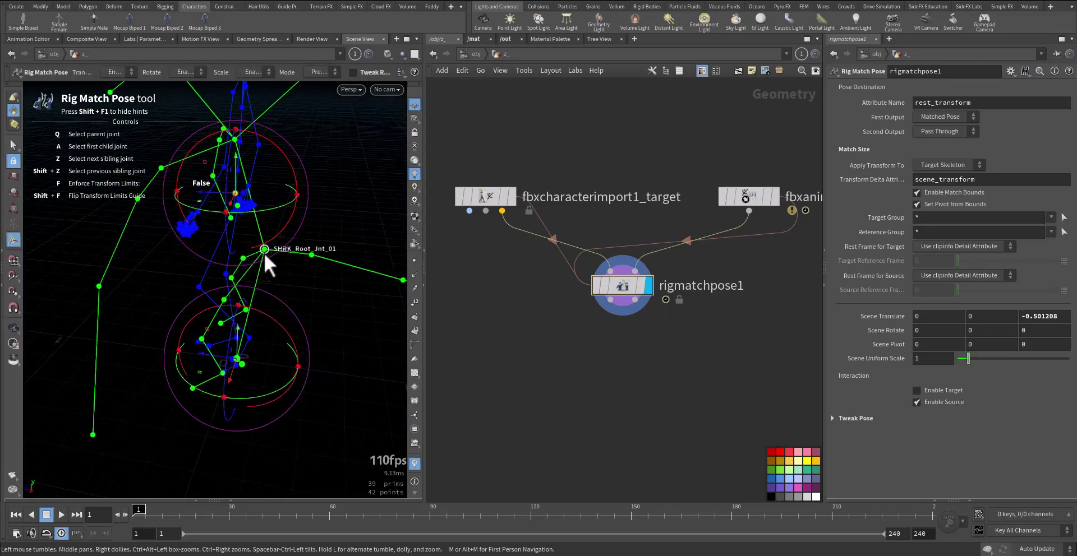
left_click_drag(264, 254, 243, 191)
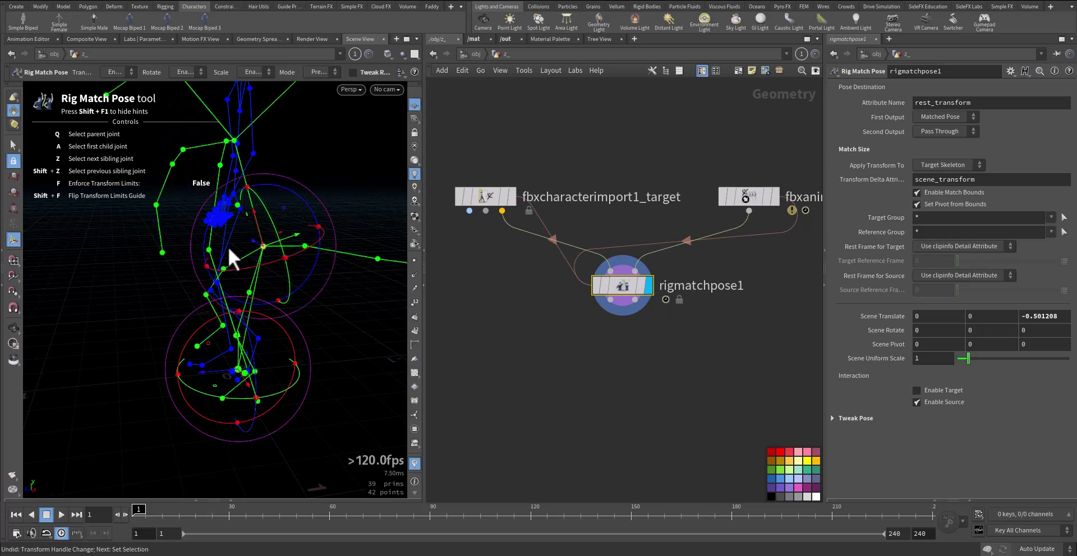
left_click_drag(228, 247, 257, 241)
left_click_drag(219, 197, 305, 201)
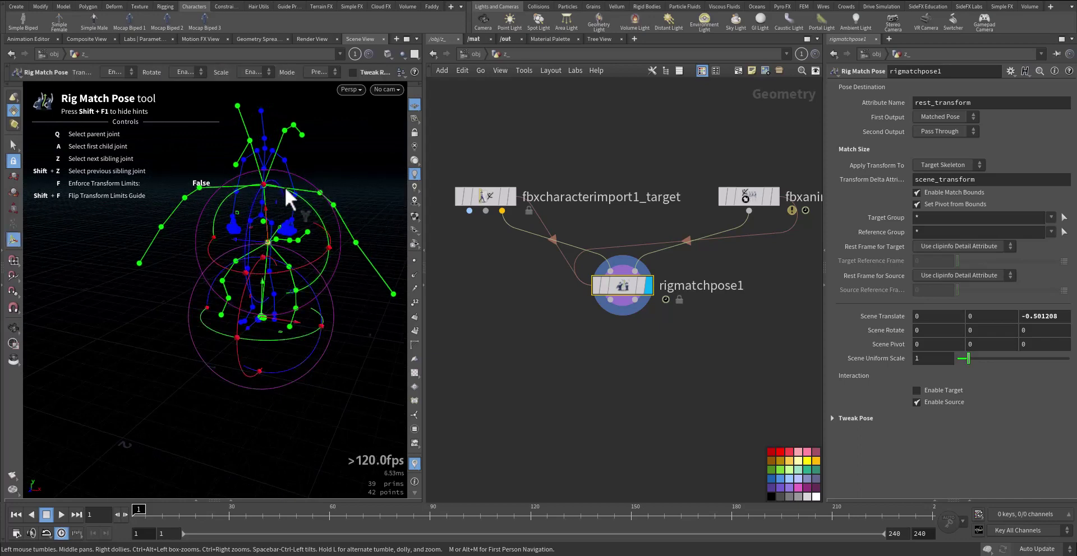
left_click_drag(235, 276, 347, 320)
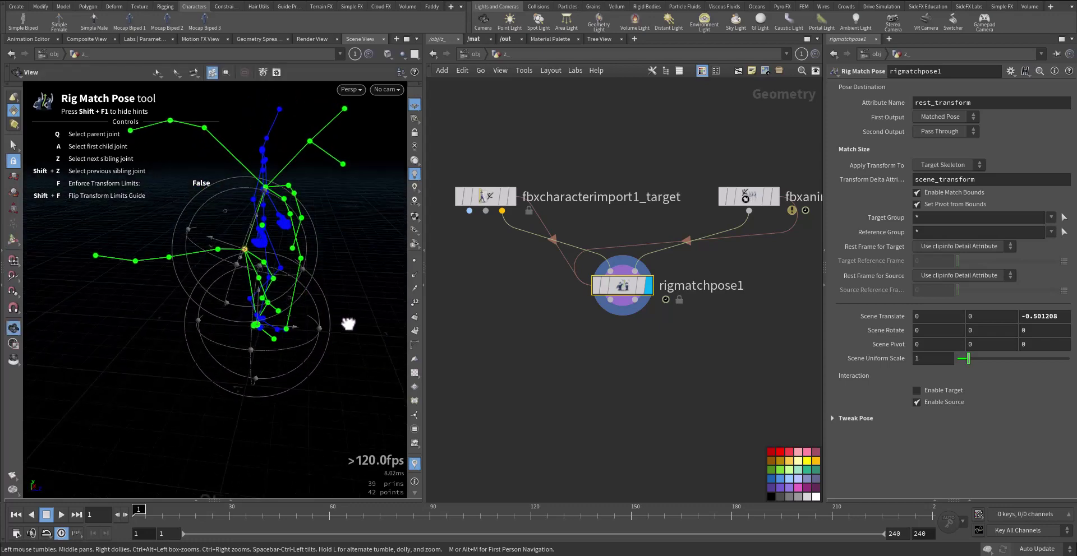
key("Return")
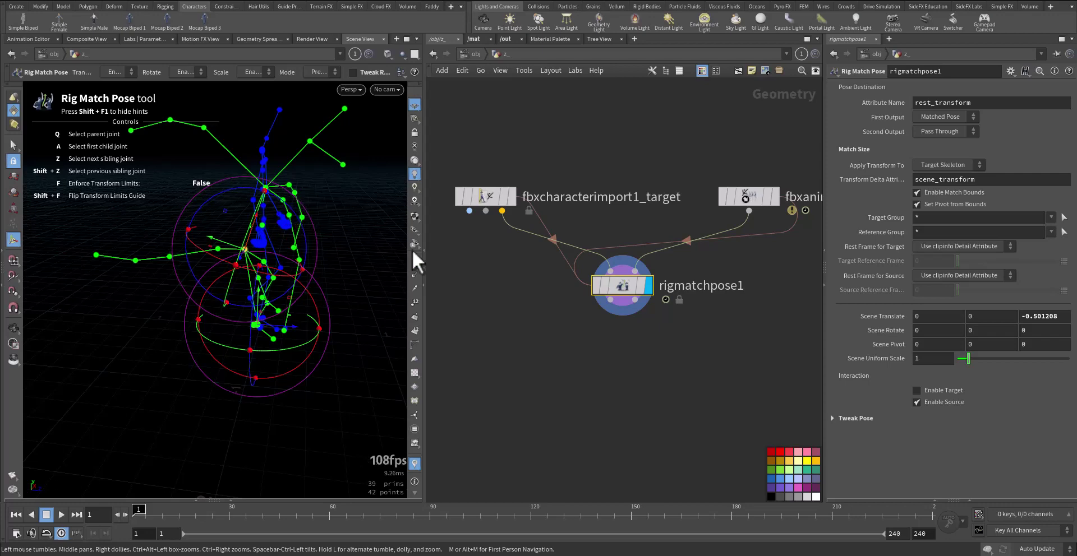
Add a Map Points node below the Rig Match Pose node.
key("Tab")
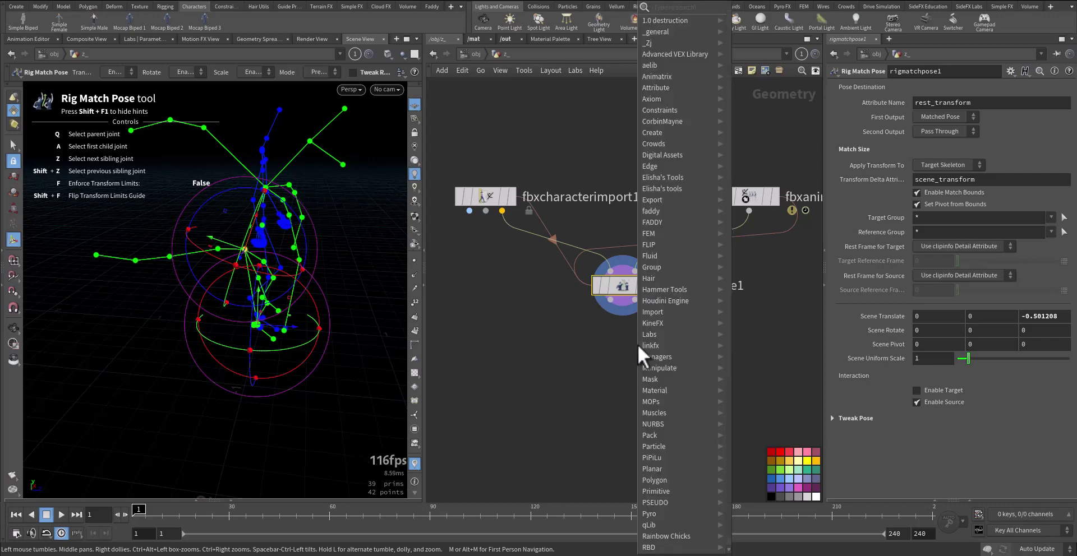
type("mappoi")
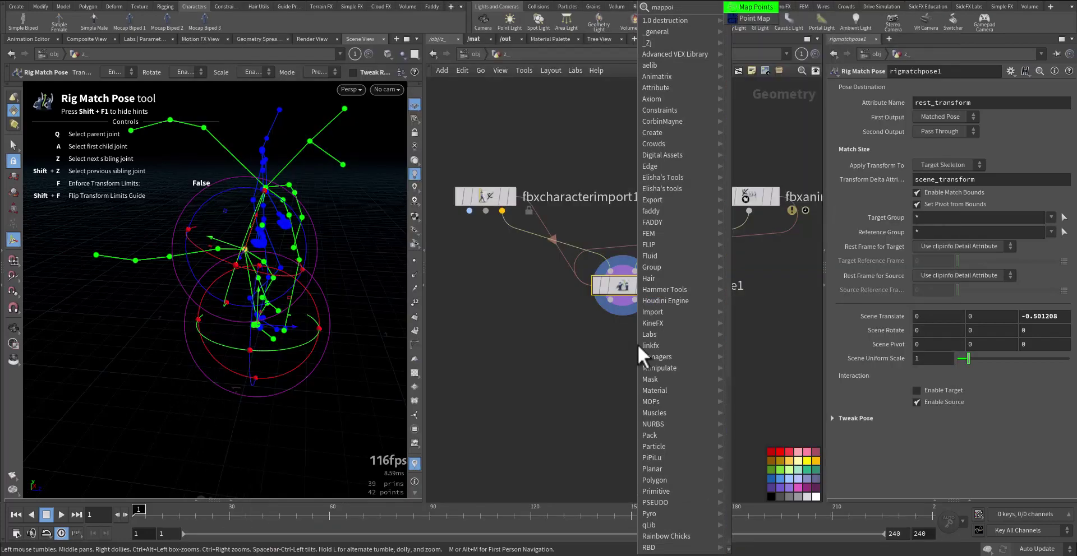
key("Return")
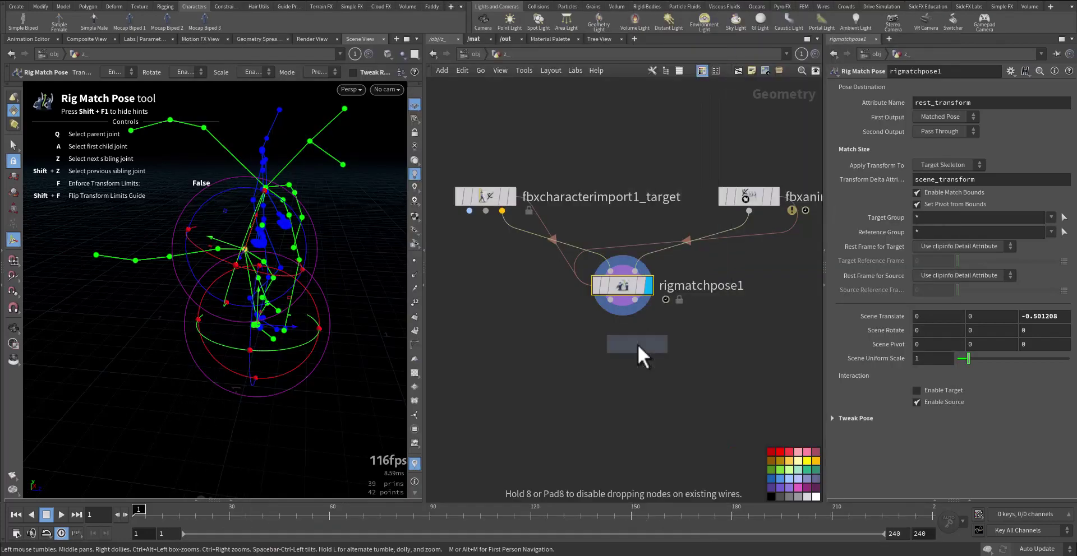
left_click(621, 364)
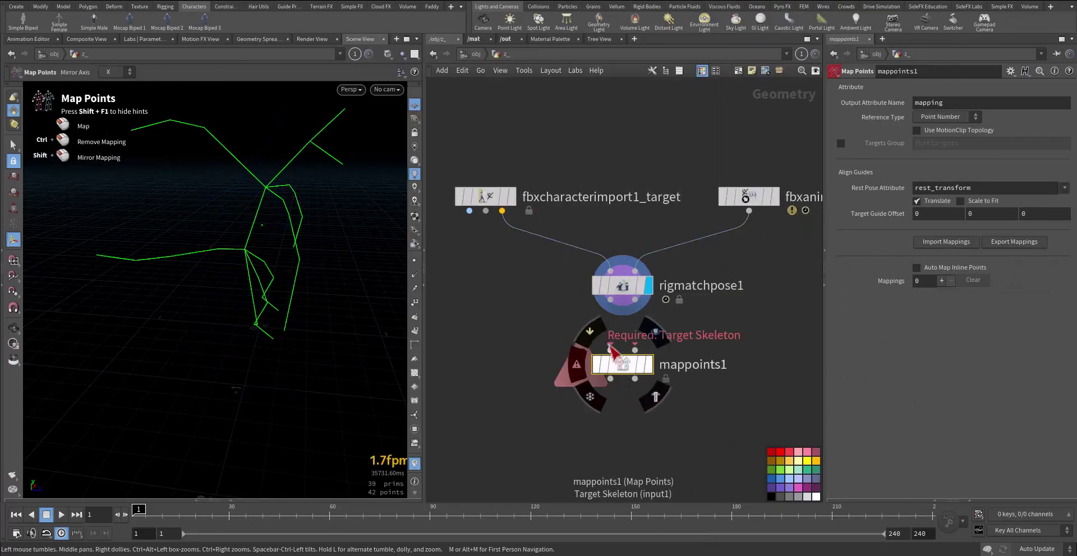
Connect both Rig Match Pose outputs to the matching Target and Source Skeleton inputs of Map Points and display the Map Points node.
left_click(611, 350)
left_click(610, 300)
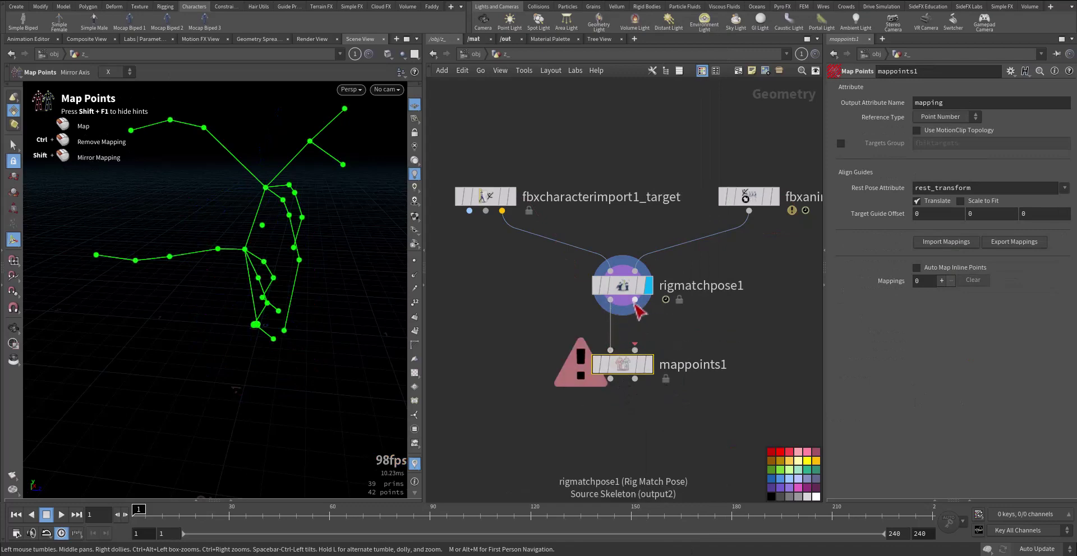
left_click(634, 302)
left_click(634, 350)
left_click(646, 365)
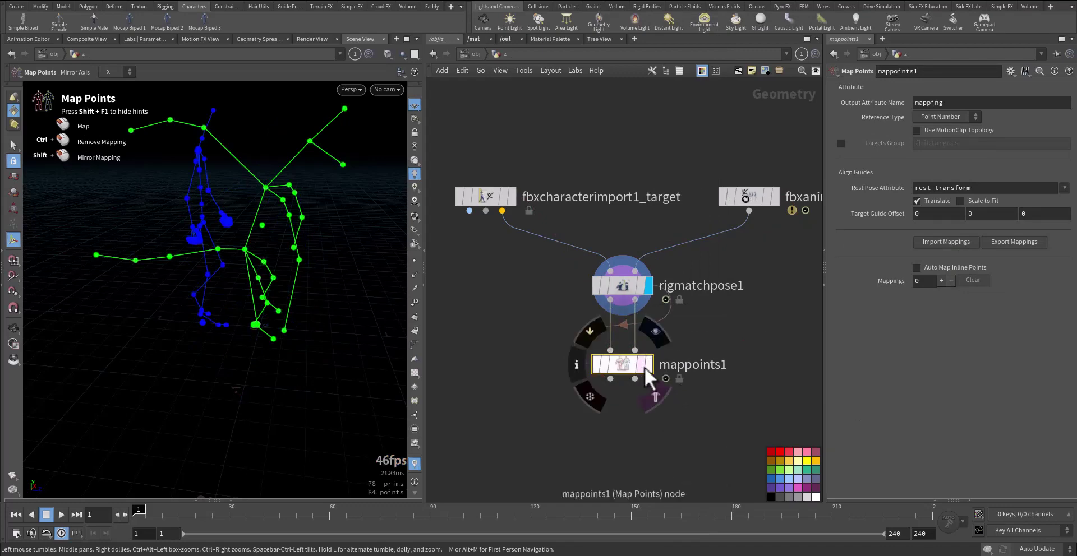
Map the source skeleton's hip joint to the target's SHRK_Root_Jnt_01 joint in the viewport.
key("Escape")
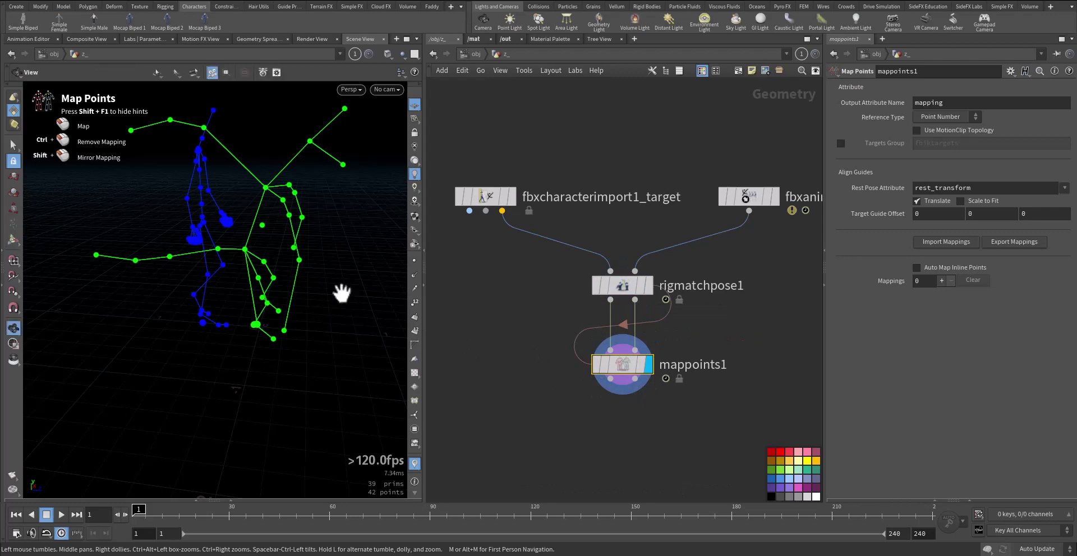
left_click_drag(343, 291, 164, 305)
key("Return")
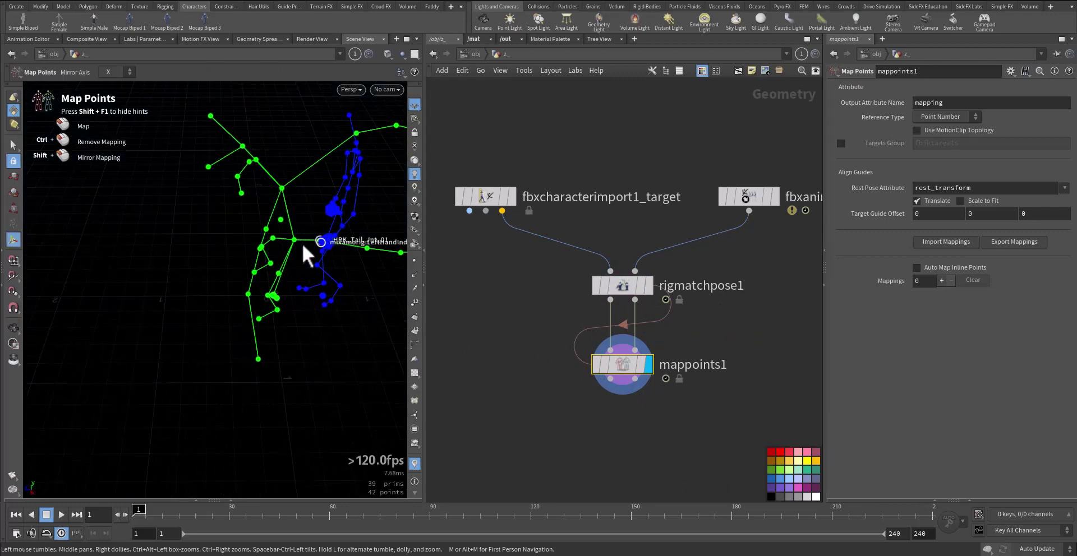
key("Escape")
left_click_drag(353, 250, 215, 385)
middle_click_drag(215, 386, 213, 390)
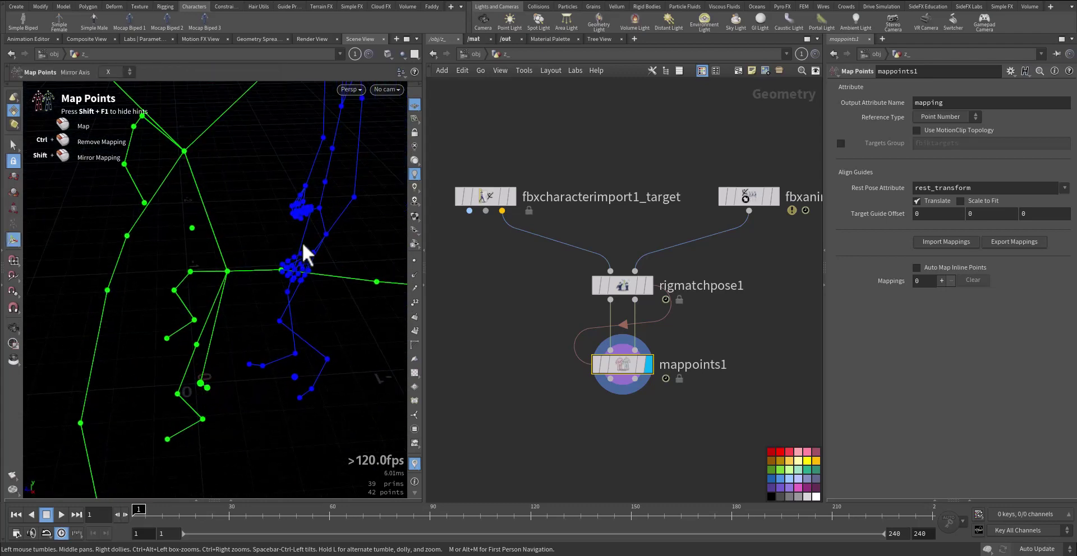
left_click(319, 210)
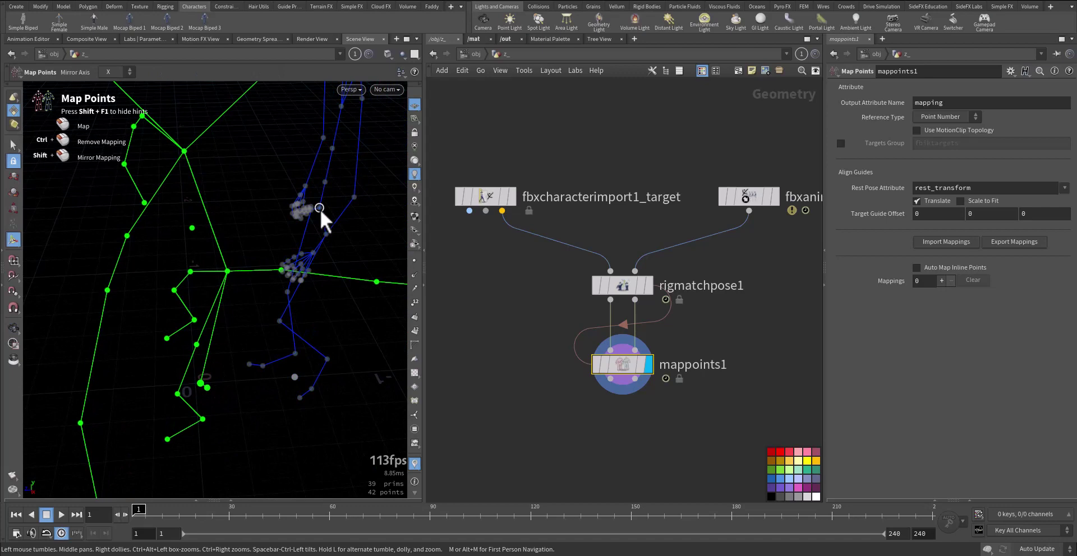
left_click(226, 273)
Map the source's head tip, head and mixamorig:Neck joints to the target's head tip, SHRK_Head_Jnt_01 and the spine joint where the flippers branch.
left_click_drag(232, 345, 269, 376)
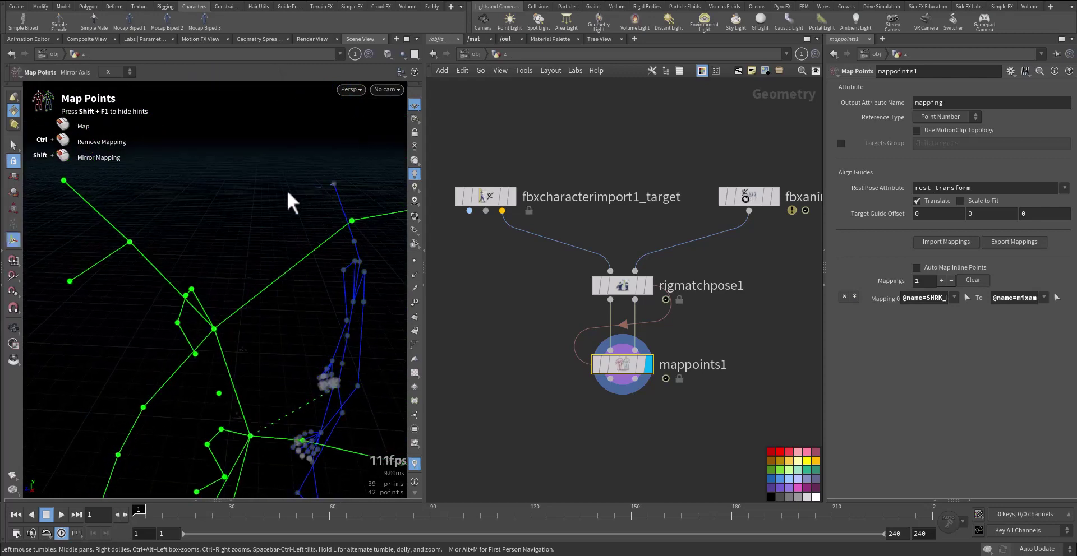
left_click(63, 180)
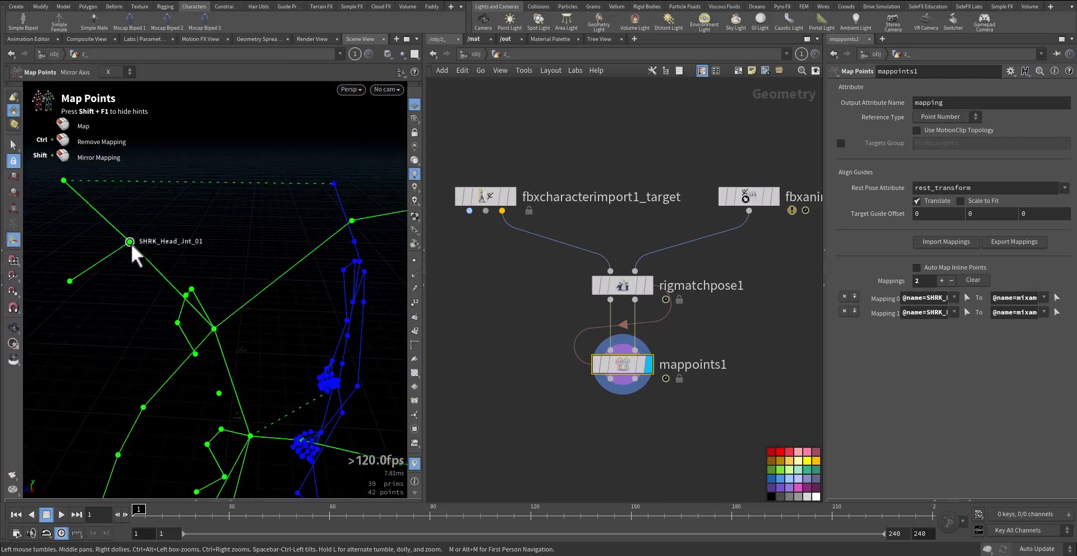
left_click(353, 245)
left_click_drag(301, 305, 327, 287)
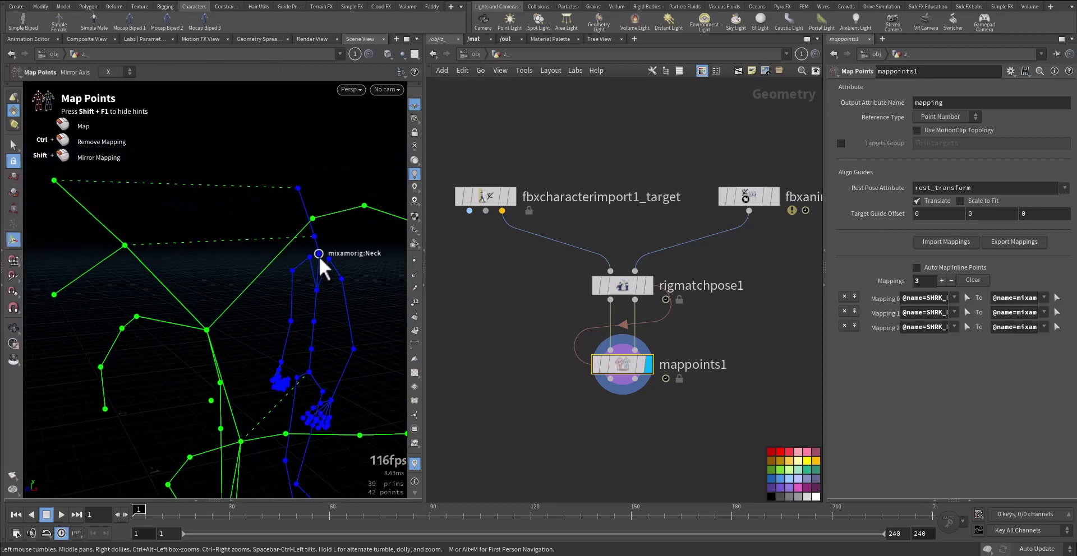
left_click(319, 256)
left_click(209, 330)
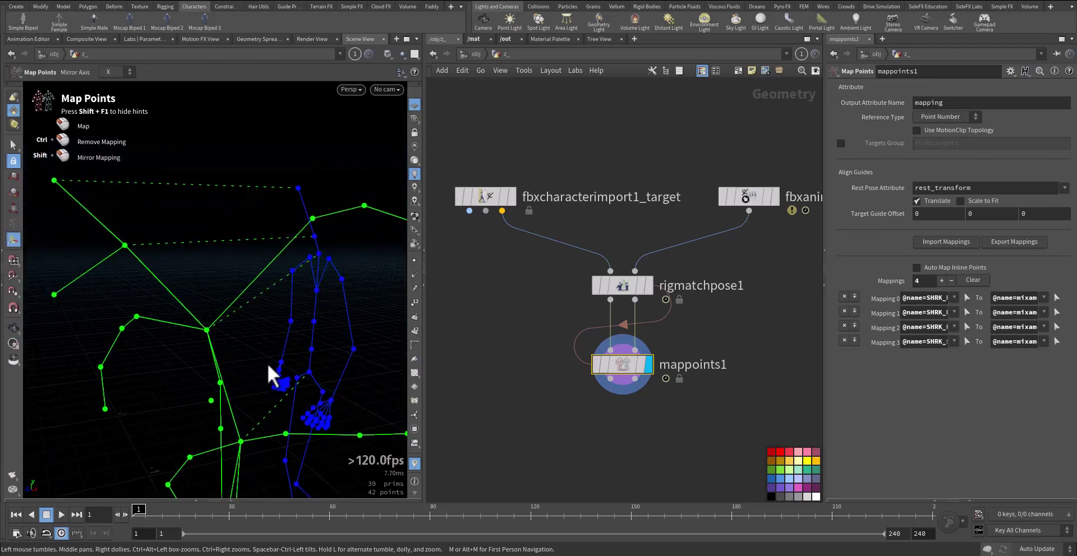
Map the target's left flipper joints, out to the flipper tip, to the corresponding joints of the source's left arm.
left_click_drag(284, 334, 341, 387)
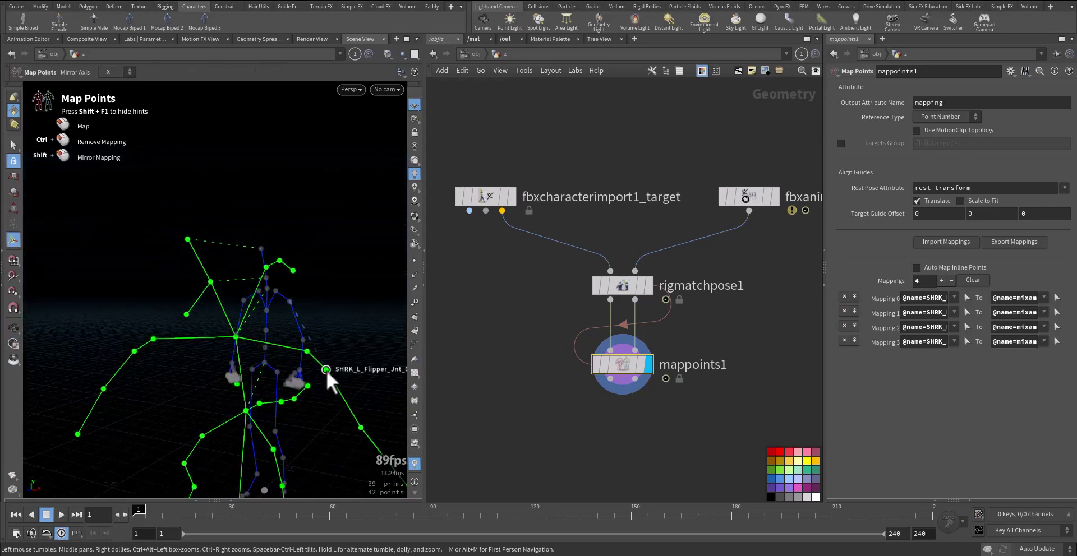
left_click(326, 370)
left_click_drag(298, 343, 260, 347, "alt")
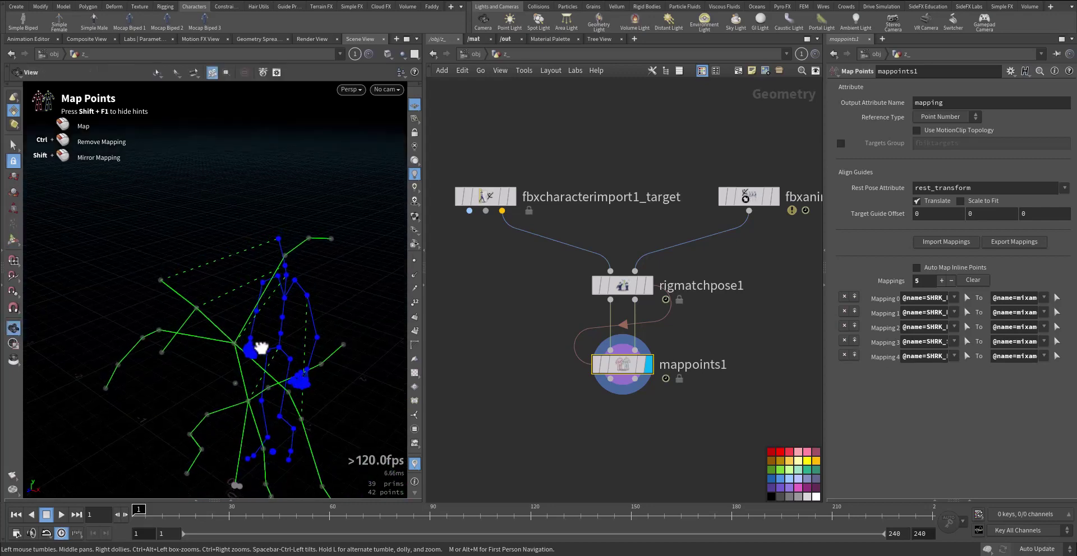
left_click(294, 281)
middle_click_drag(322, 372, 298, 348, "alt")
left_click_drag(298, 348, 288, 339, "alt")
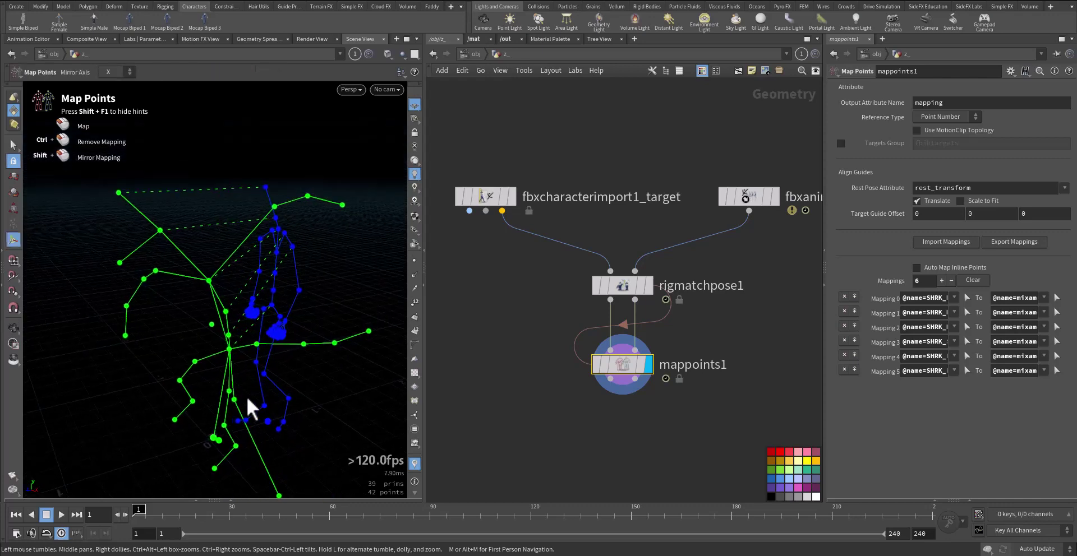
left_click(299, 290)
left_click_drag(300, 377, 245, 372, "alt")
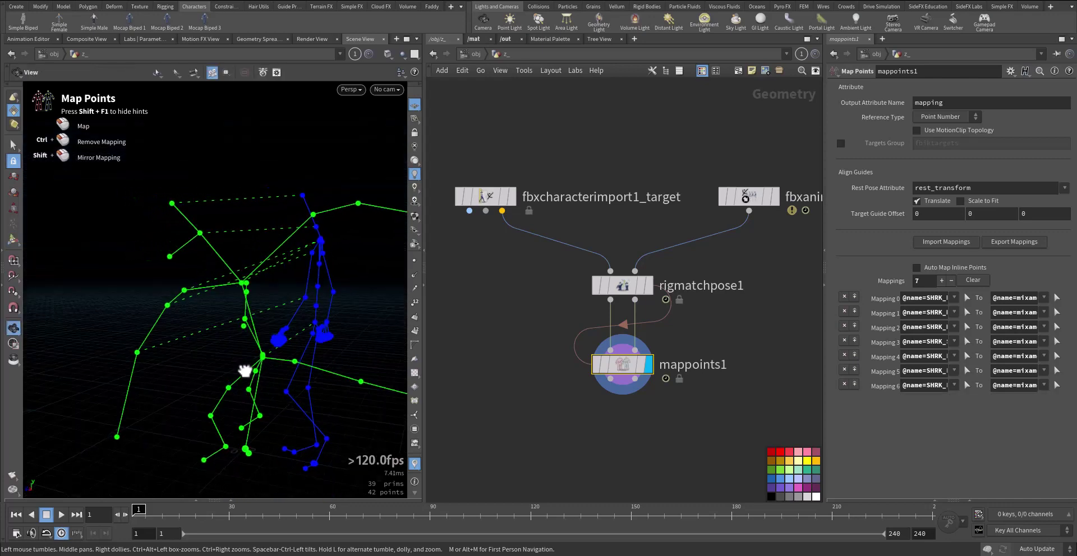
left_click(117, 437)
Map the source's right hand joint to the tip joint of the target's right flipper.
left_click_drag(126, 384, 296, 339, "alt")
left_click_drag(177, 447, 301, 393)
left_click(225, 370)
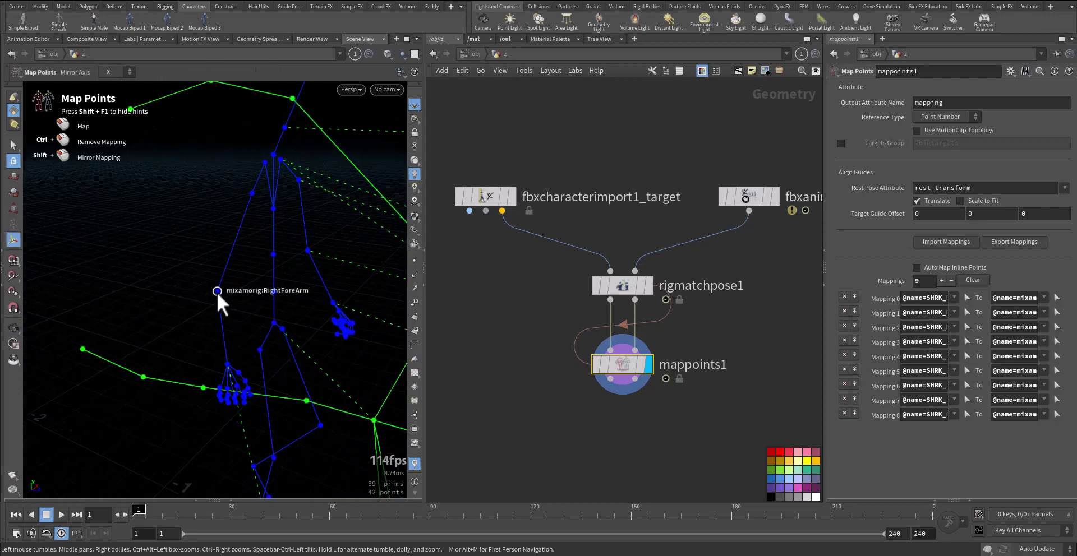
Try mapping more right arm joints, including mixamorig:RightForeArm, to the target's right flipper, and undo these mappings.
left_click(218, 292)
right_click_drag(264, 315, 145, 353, "alt")
left_click_drag(235, 389, 176, 316)
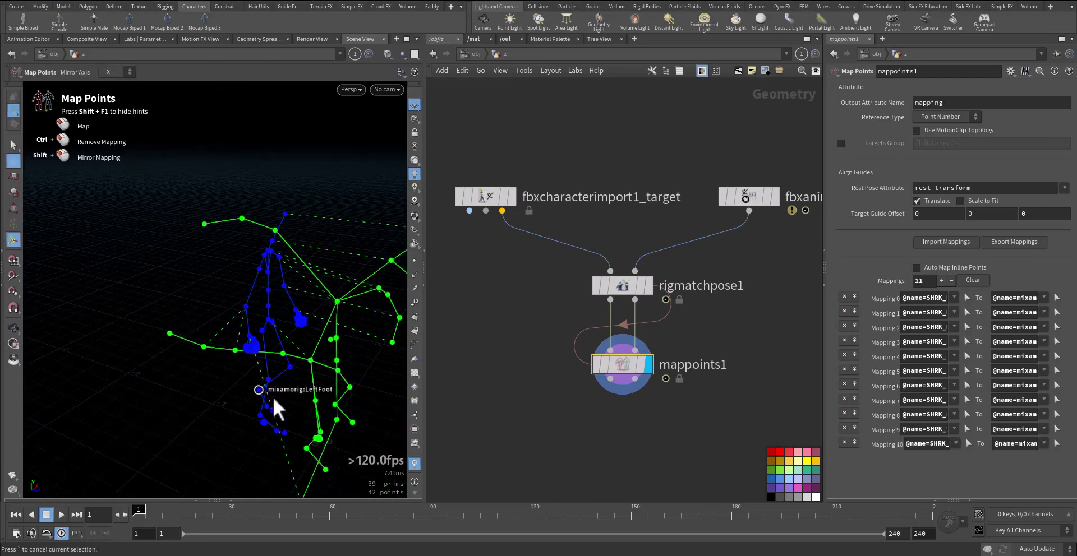
key("ctrl+z")
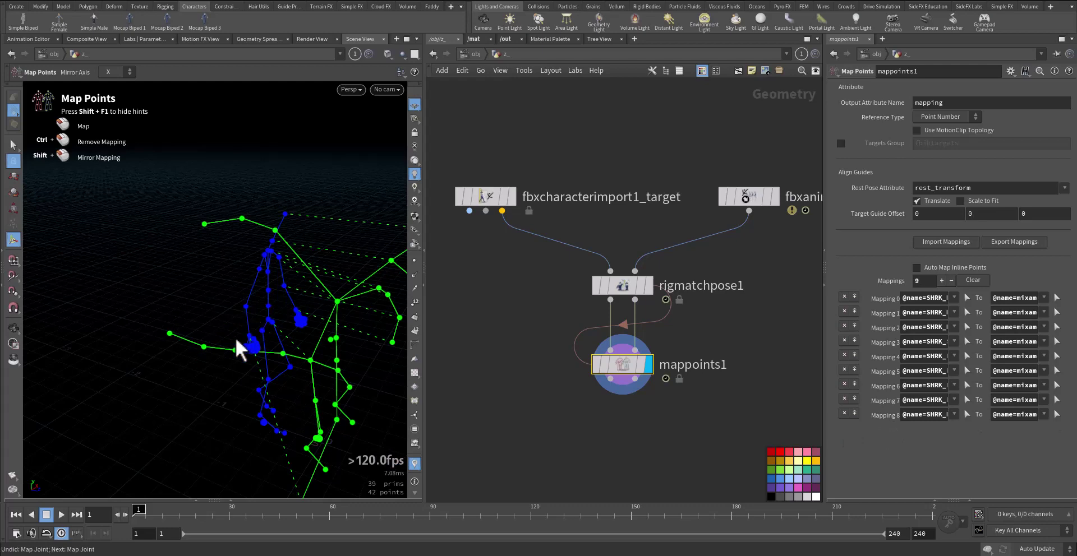
Map the remaining joints of the target's right flipper to the corresponding joints of the source's right arm.
left_click_drag(303, 419, 253, 330)
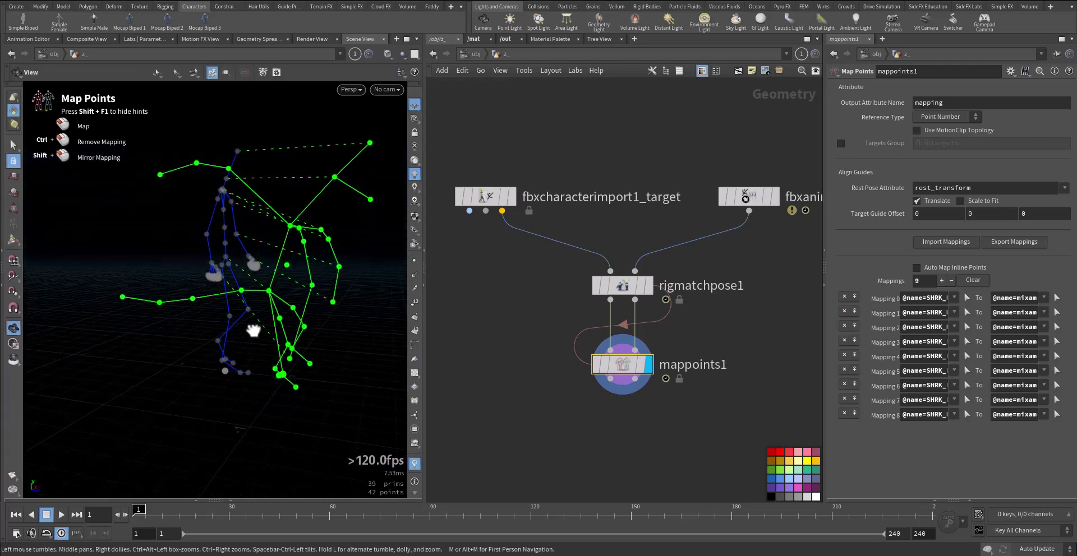
left_click(311, 285)
left_click_drag(308, 297, 262, 307, "alt")
right_click_drag(262, 309, 296, 301, "alt")
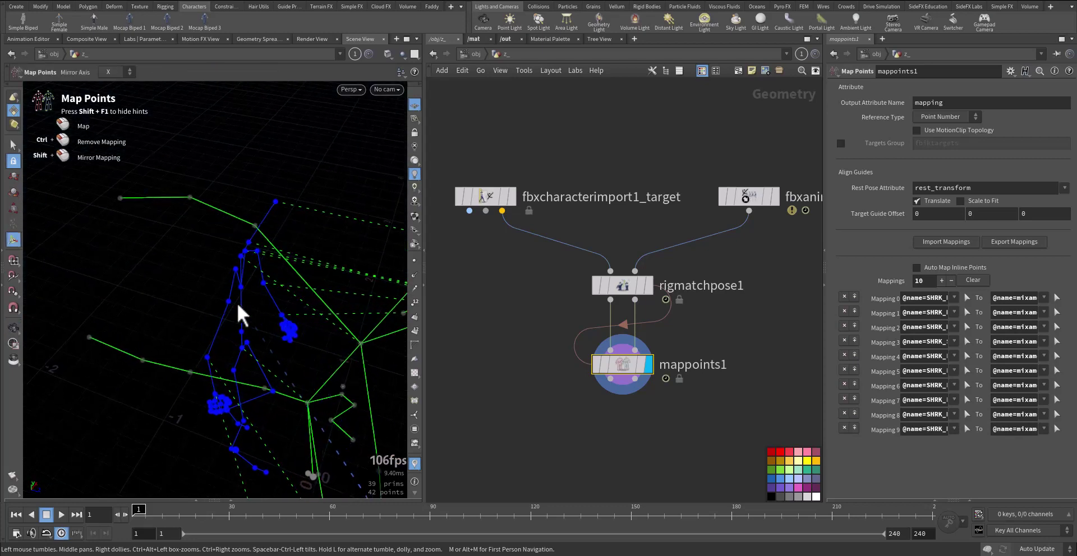
left_click(229, 303)
left_click(236, 271)
left_click_drag(287, 365, 193, 267)
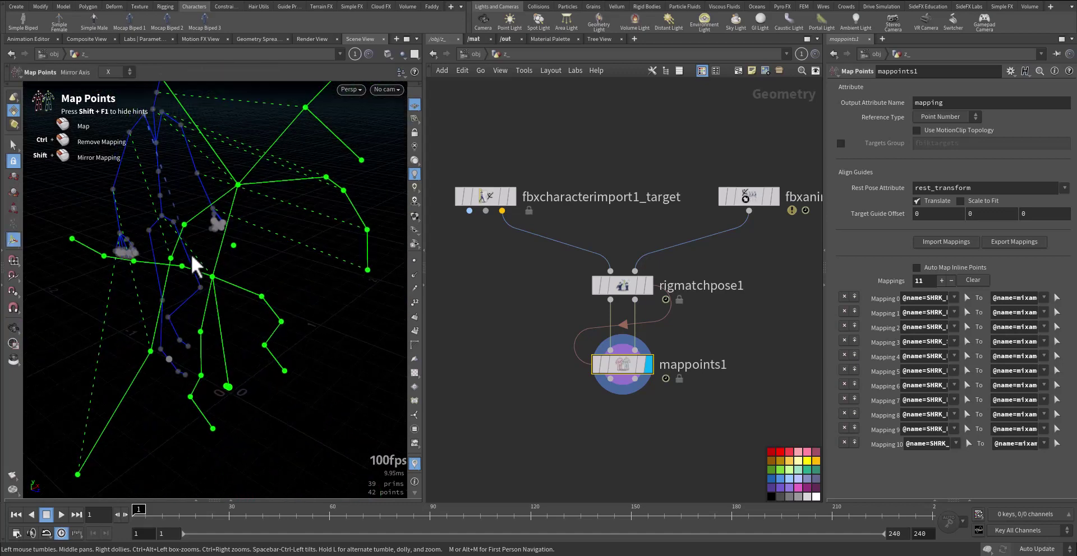
left_click(184, 224)
left_click_drag(281, 309, 140, 279, "alt")
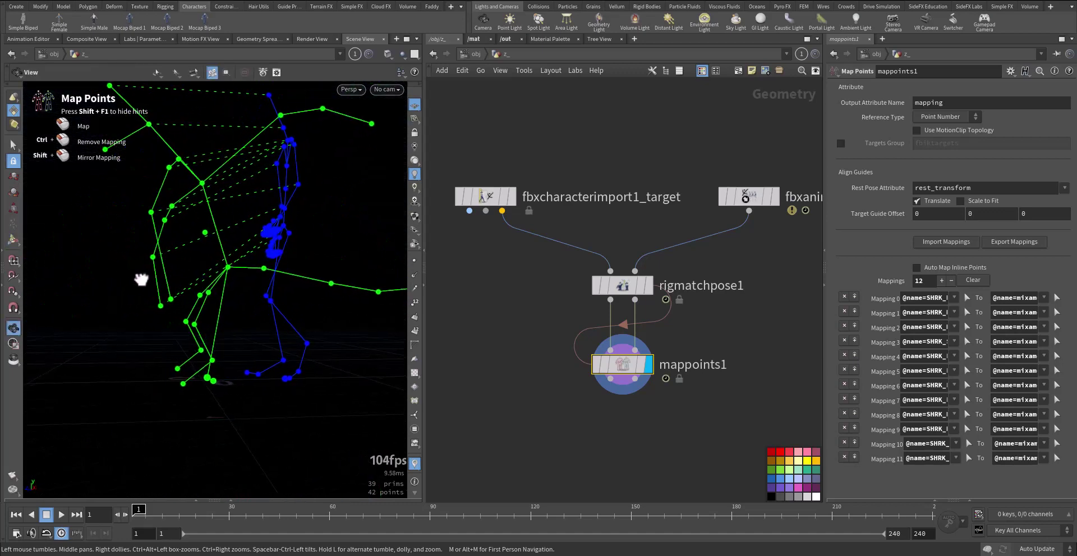
Map the tip joints of the target's feet to the toe joints of the source's feet.
left_click(285, 378)
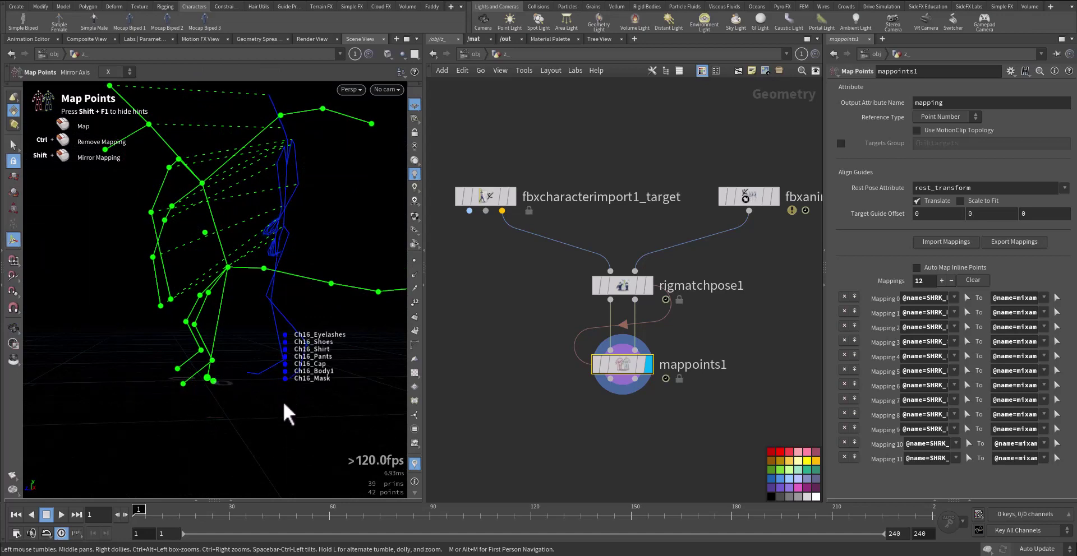
left_click(293, 379)
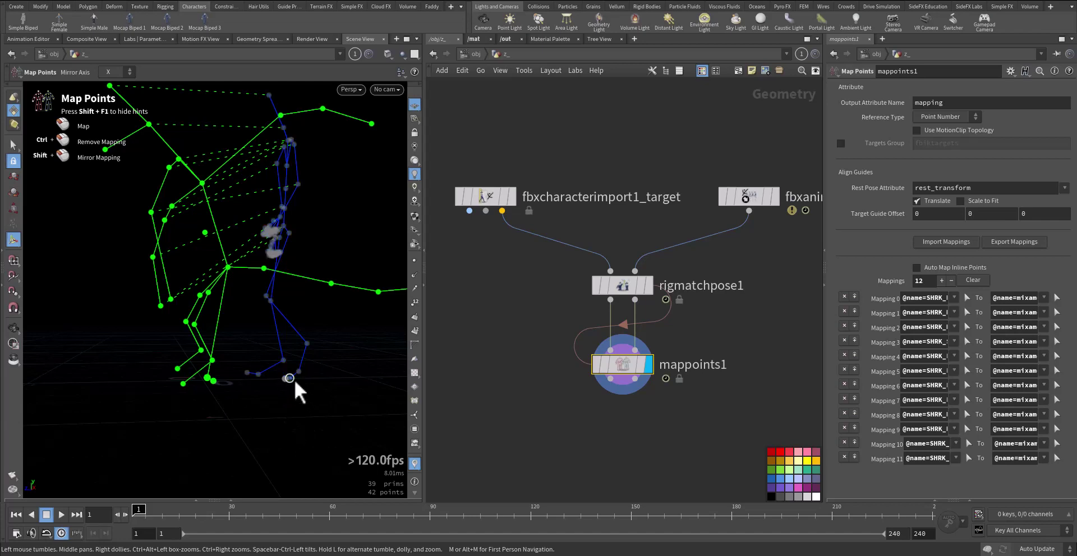
left_click(183, 384)
left_click_drag(219, 422, 390, 448, "alt")
left_click(179, 387)
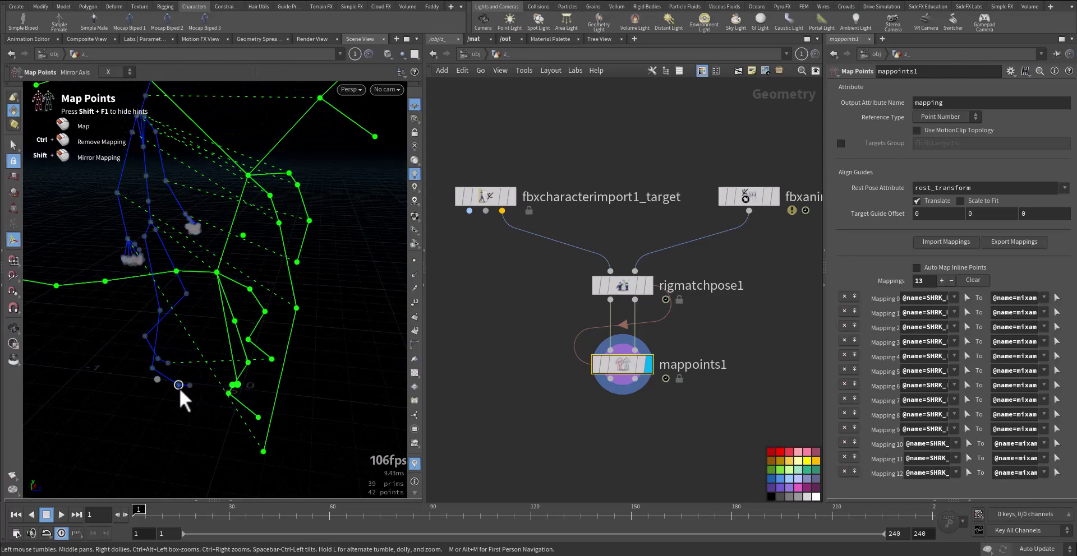
left_click(178, 385)
key("Escape")
Map the remaining joints of both target legs, including SHRK_L_Ankle_Jnt_01, to the corresponding joints of the source's legs.
left_click_drag(265, 397, 174, 403)
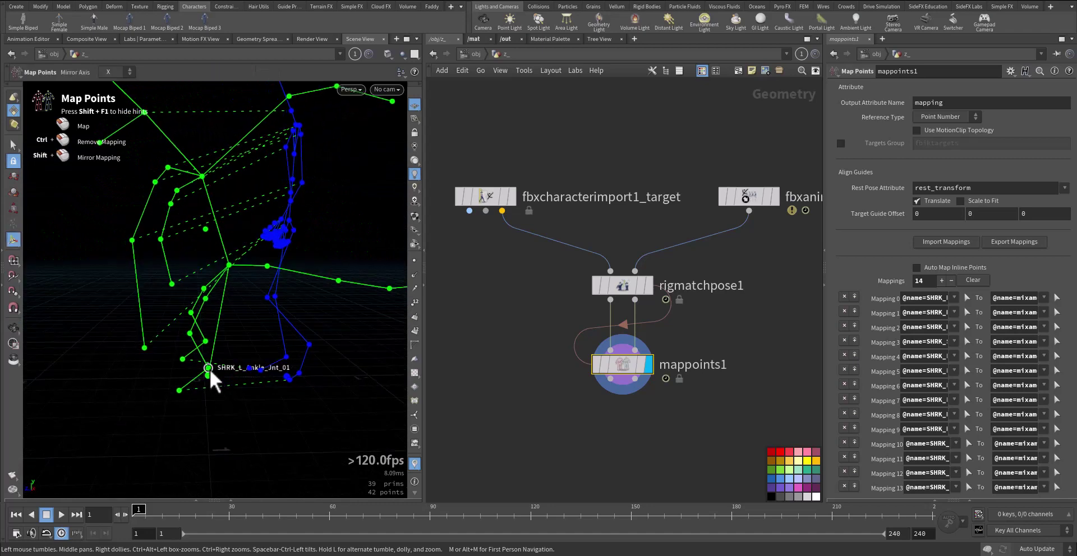
left_click_drag(211, 372, 282, 353)
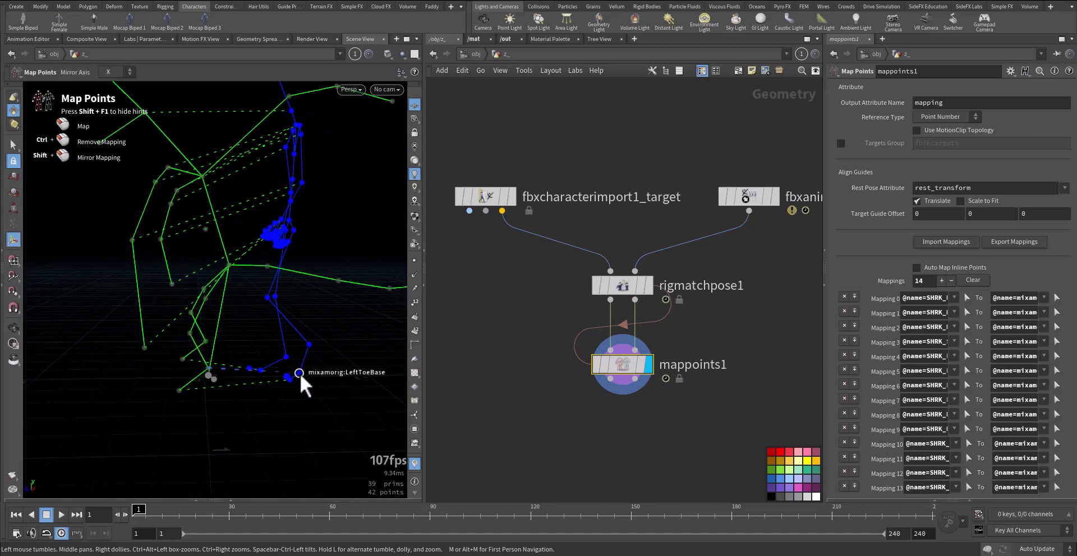
left_click_drag(314, 365, 202, 396)
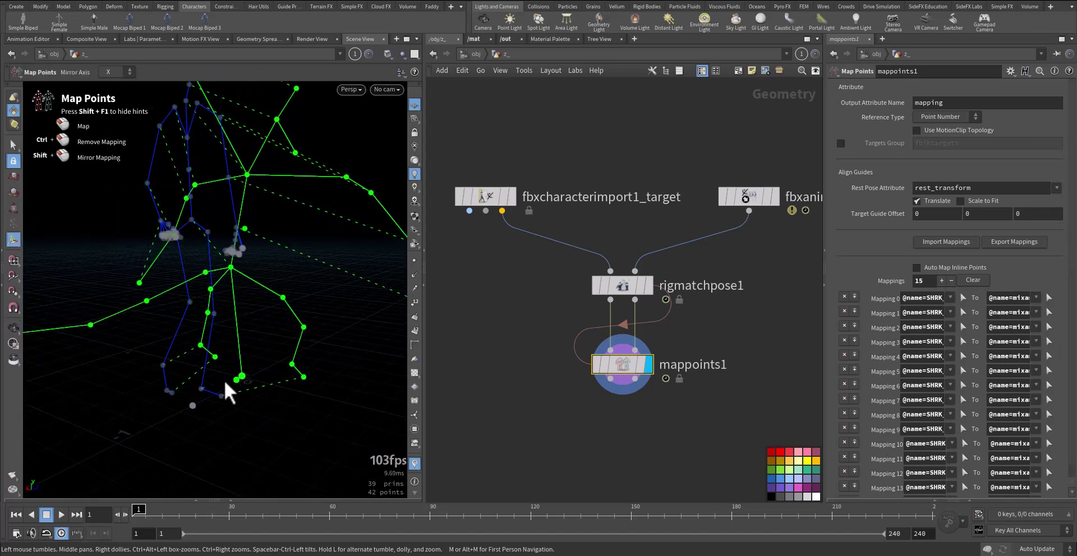
left_click_drag(292, 368, 162, 348)
left_click(277, 319)
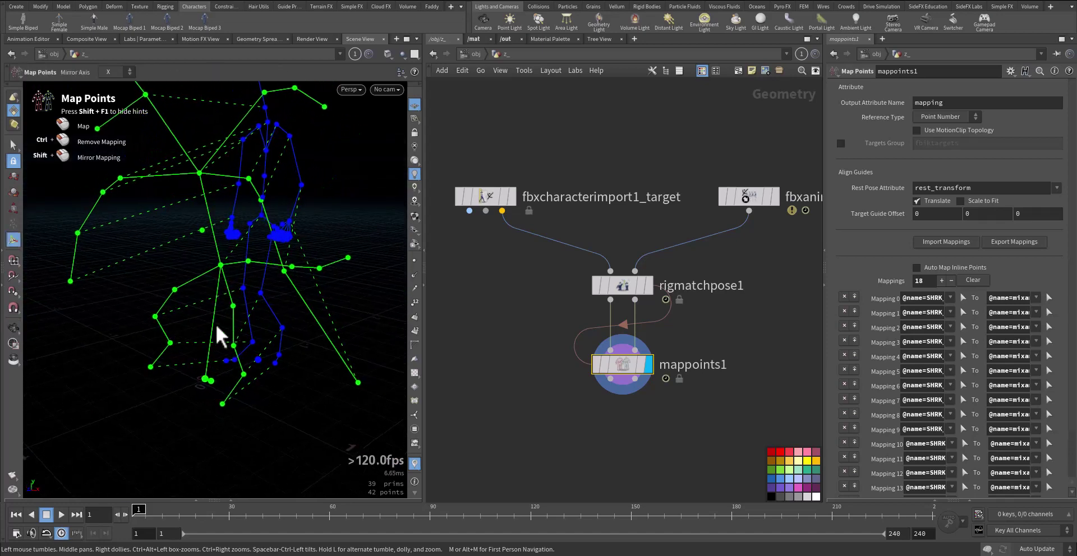
left_click_drag(242, 339, 260, 319)
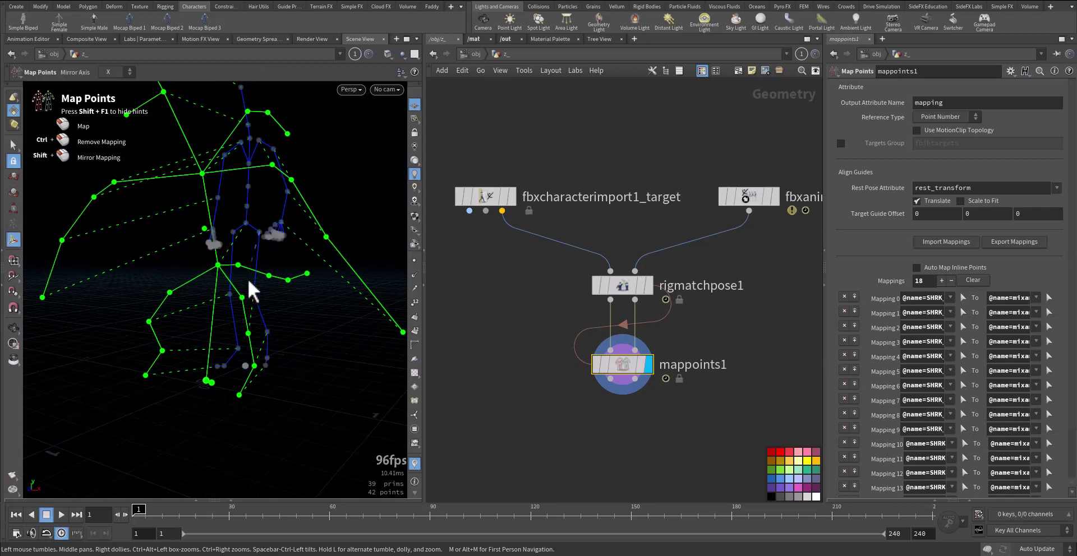
left_click(241, 297)
left_click_drag(188, 328, 167, 305, "alt")
left_click(176, 304)
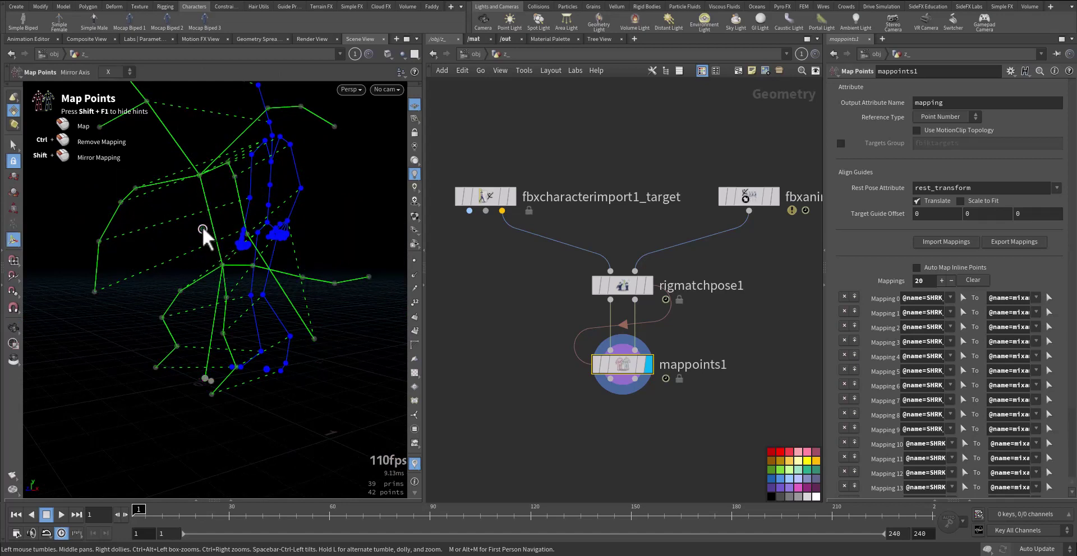
Map the target's isolated joint in front of the spine to a joint of the source skeleton.
left_click_drag(203, 230, 315, 244)
left_click(307, 178)
right_click_drag(315, 243, 269, 279, "alt")
middle_click_drag(270, 280, 209, 291, "alt")
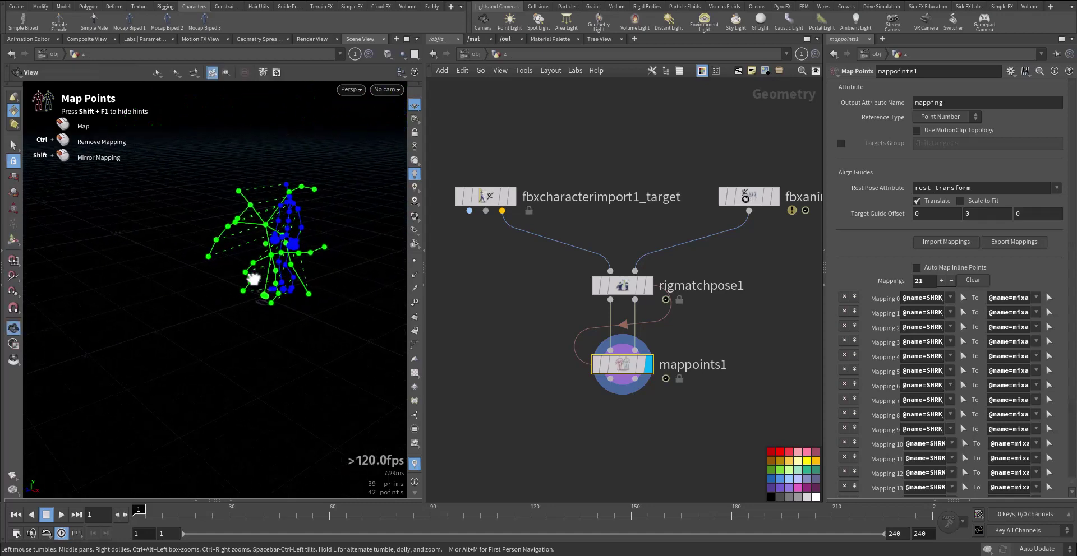
left_click_drag(254, 278, 210, 282)
left_click_drag(312, 268, 199, 308)
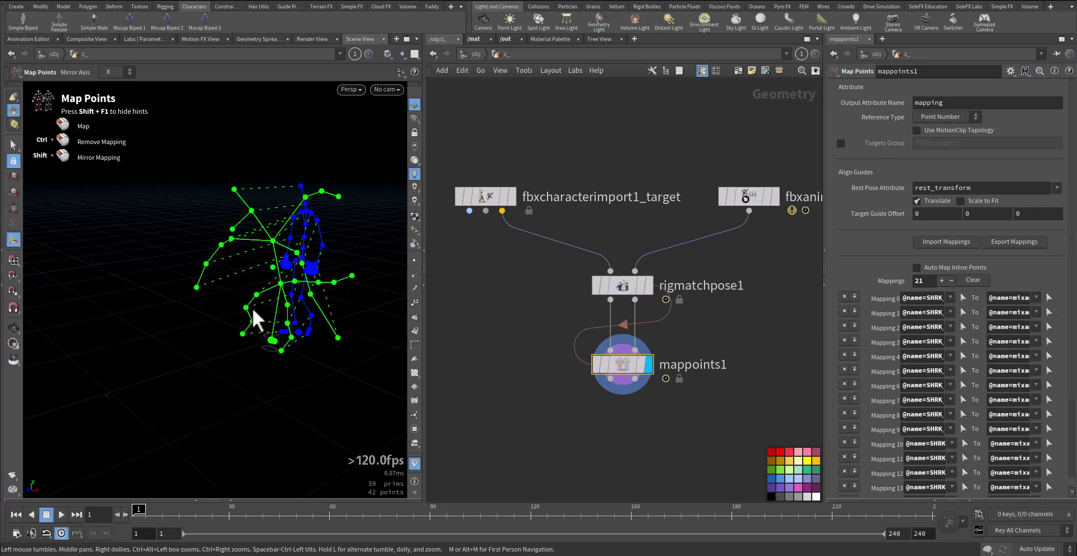
Add a Full Body IK node below mappoints1.
key("Tab")
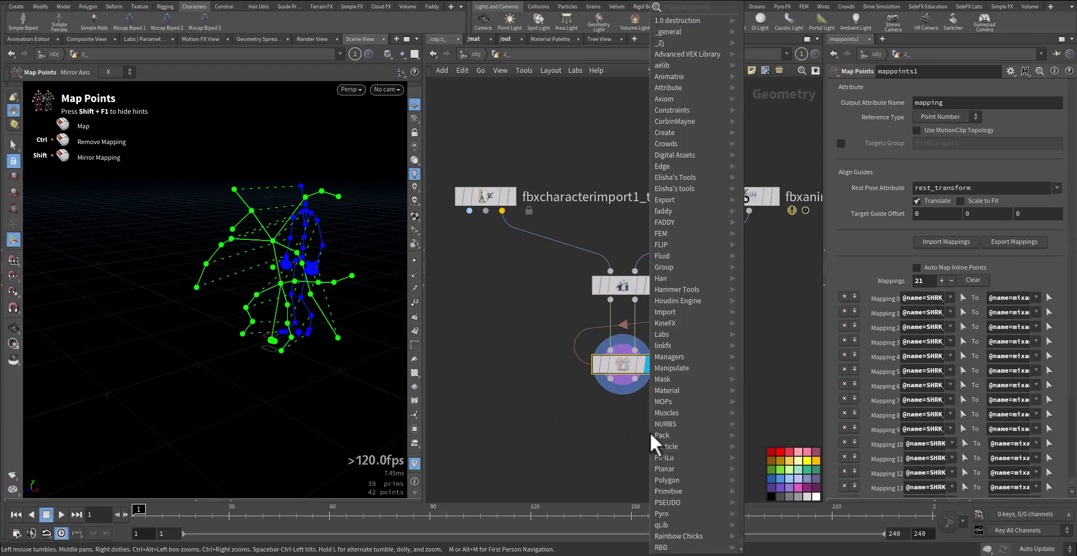
type("fullb")
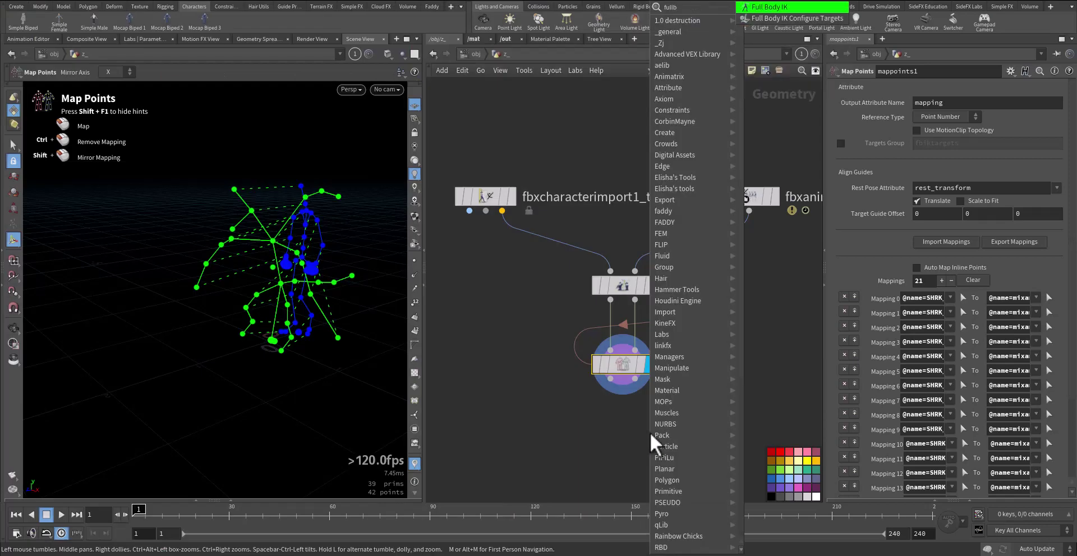
left_click(774, 8)
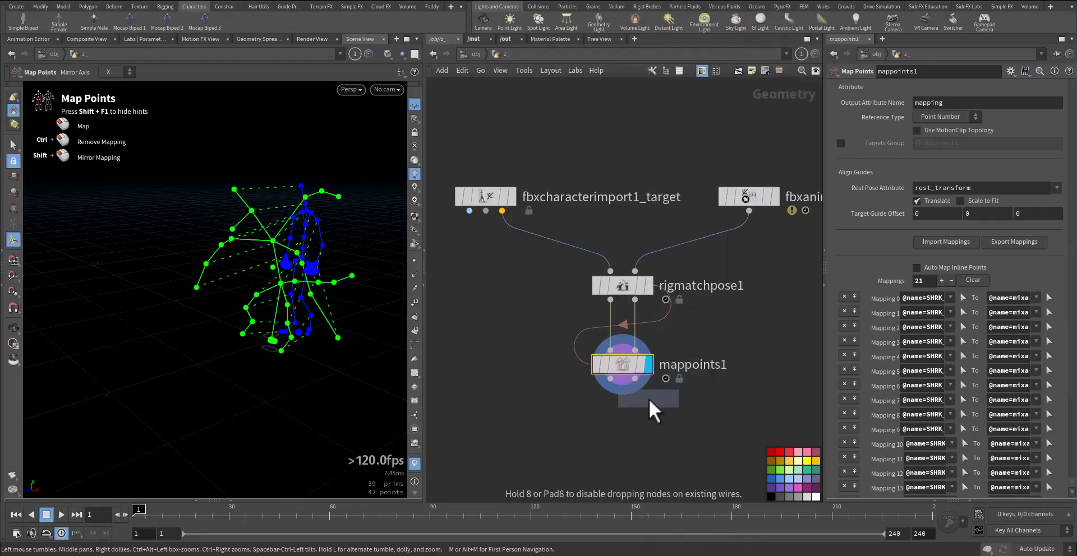
left_click(624, 441)
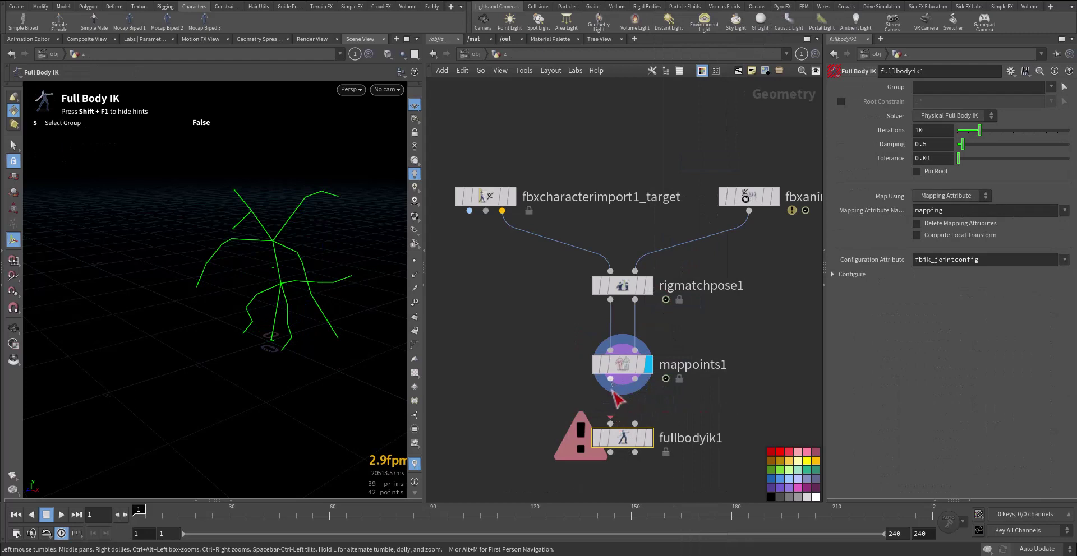
Wire both mappoints1 outputs into the target and source skeleton inputs of fullbodyik1 and display that node.
left_click(610, 379)
left_click(610, 424)
left_click(635, 380)
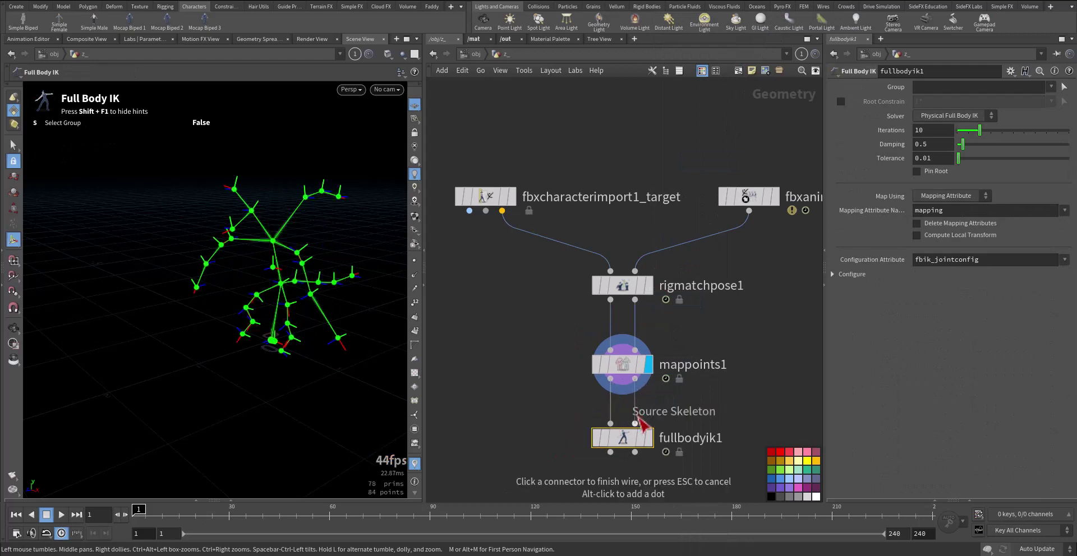
left_click(634, 424)
mouse_move(650, 436)
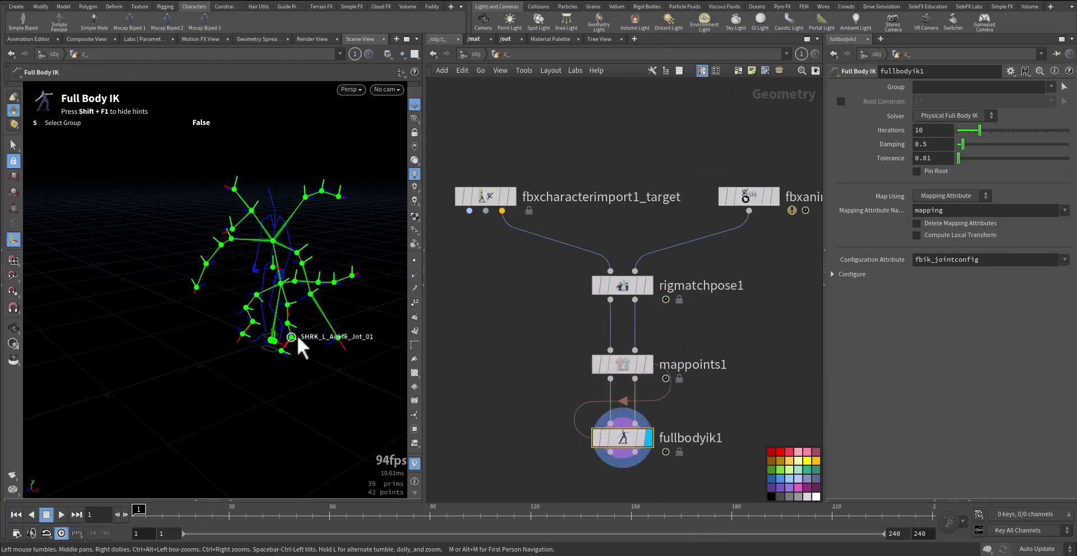
Preview the retargeted skeleton's motion up to frame 5, check the source FBX animation import's settings, and return to frame 1.
key("Escape")
left_click_drag(307, 401, 236, 335)
key("Return")
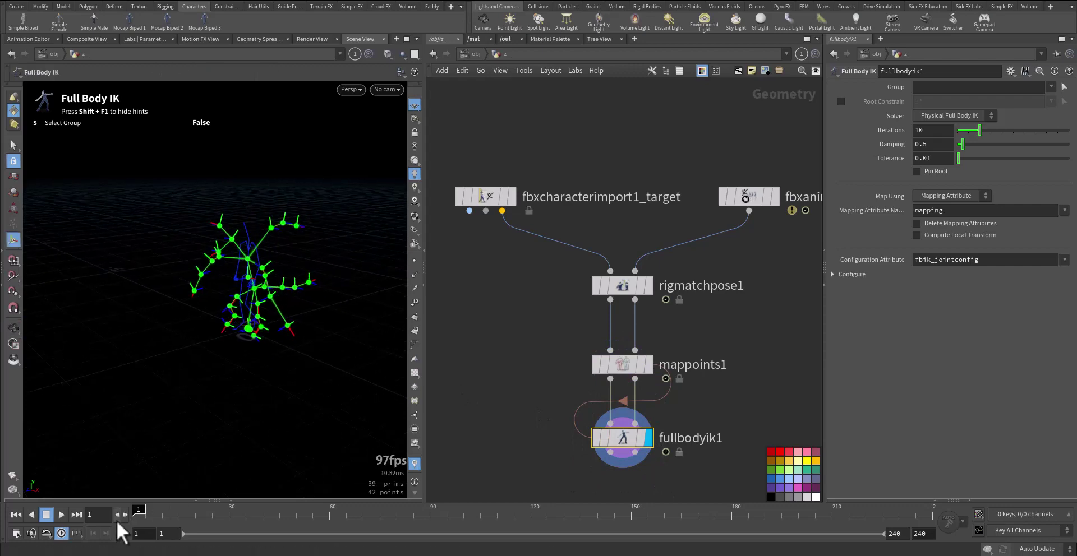
mouse_move(136, 514)
left_mouse_down()
mouse_move(281, 514)
mouse_move(147, 526)
mouse_move(216, 521)
mouse_move(152, 517)
left_mouse_up()
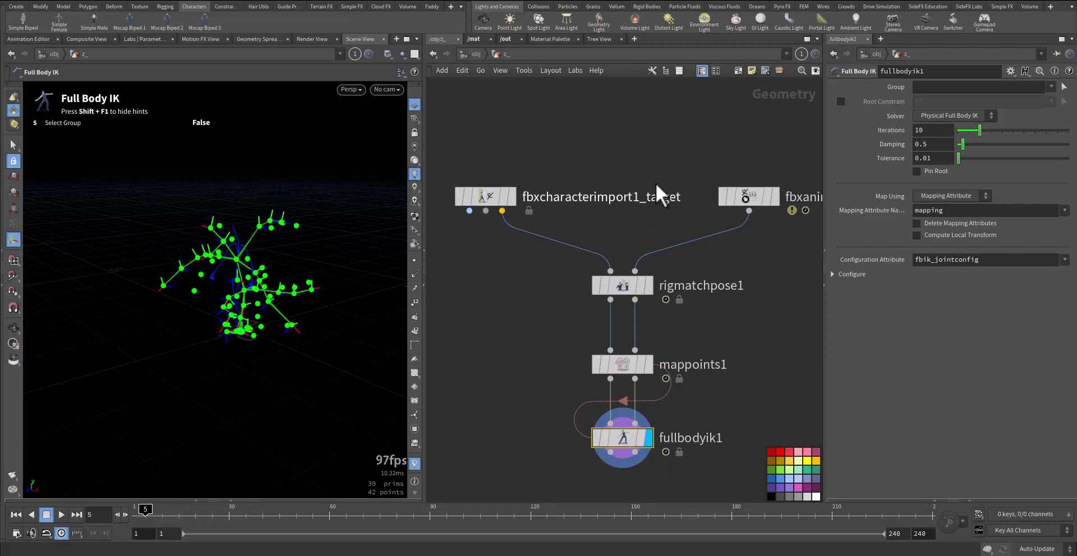
left_click_drag(680, 164, 747, 208)
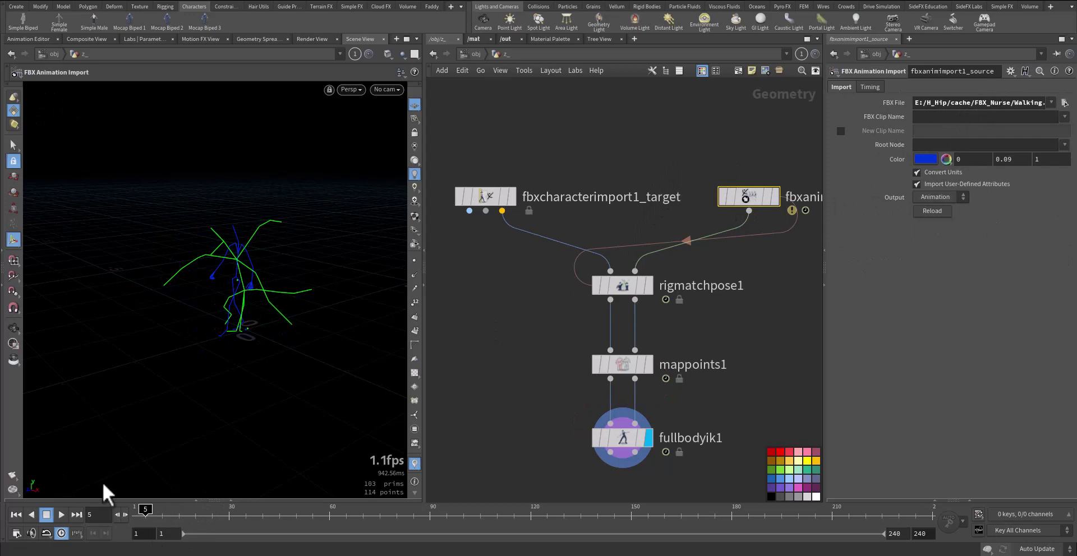
left_click_drag(143, 516, 81, 528)
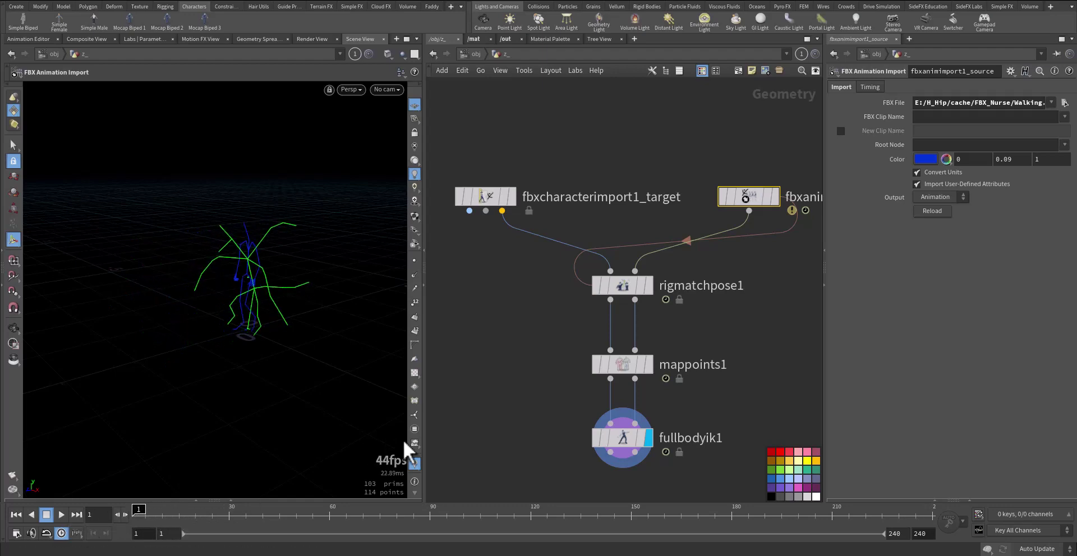
Add a Joint Deform node beside the retargeting chain, below fullbodyik1.
middle_click_drag(487, 447, 531, 361)
key("Tab")
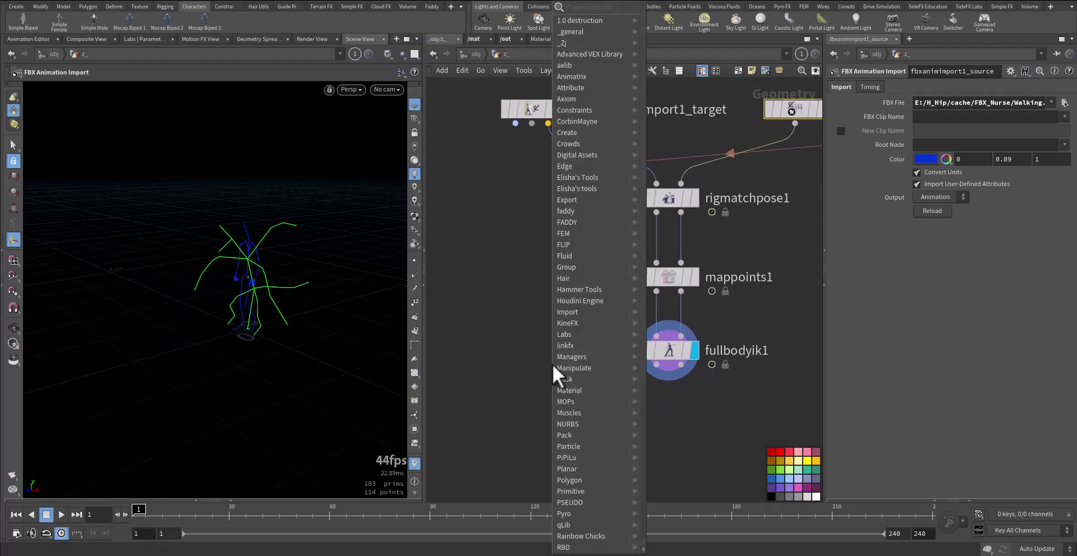
type("joinde")
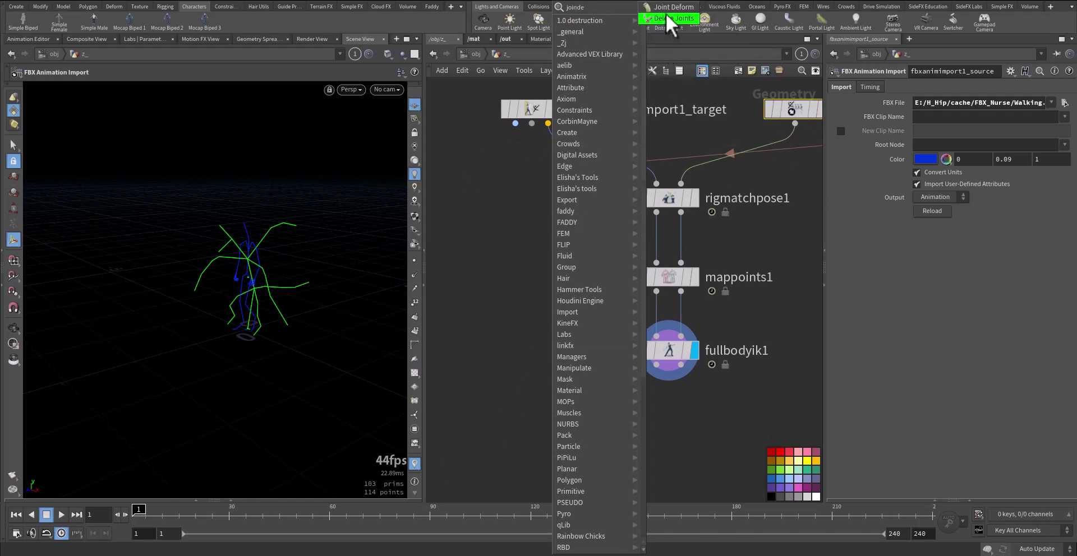
left_click(665, 11)
left_click(567, 426)
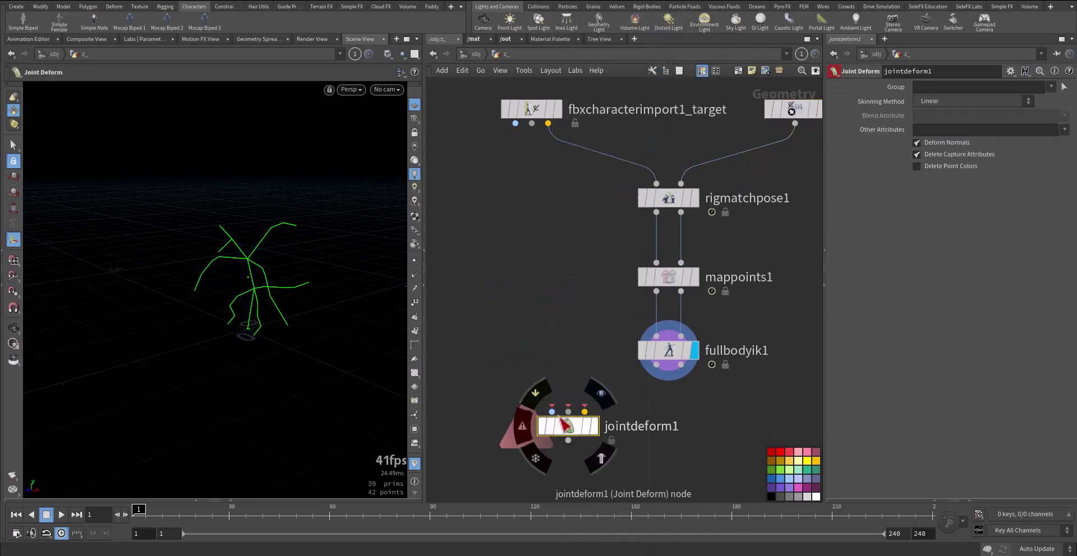
Wire the target character's rest geometry and capture pose plus fullbodyik1's target skeleton into jointdeform1, and display the node.
left_click(553, 412)
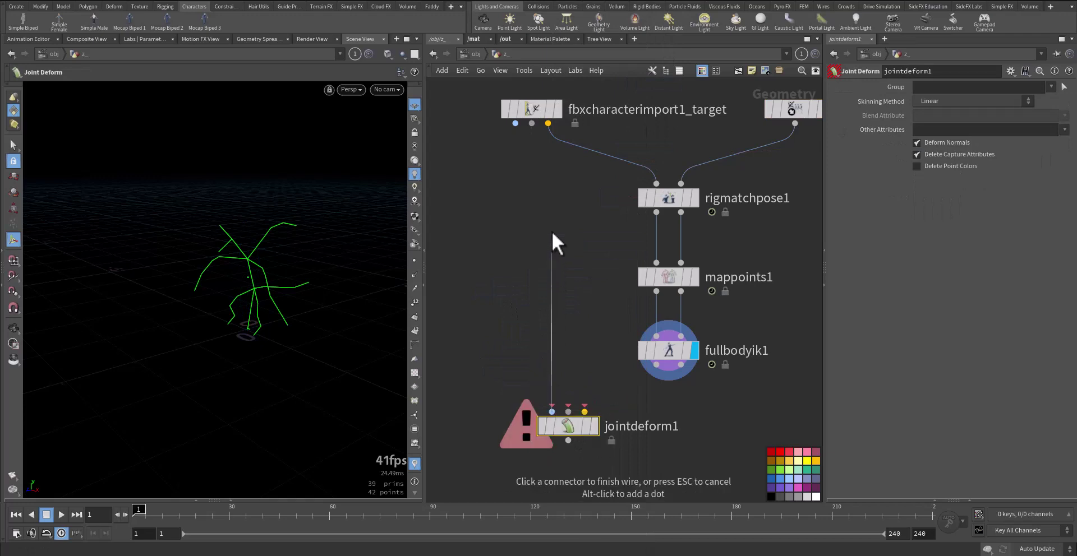
left_click(514, 123)
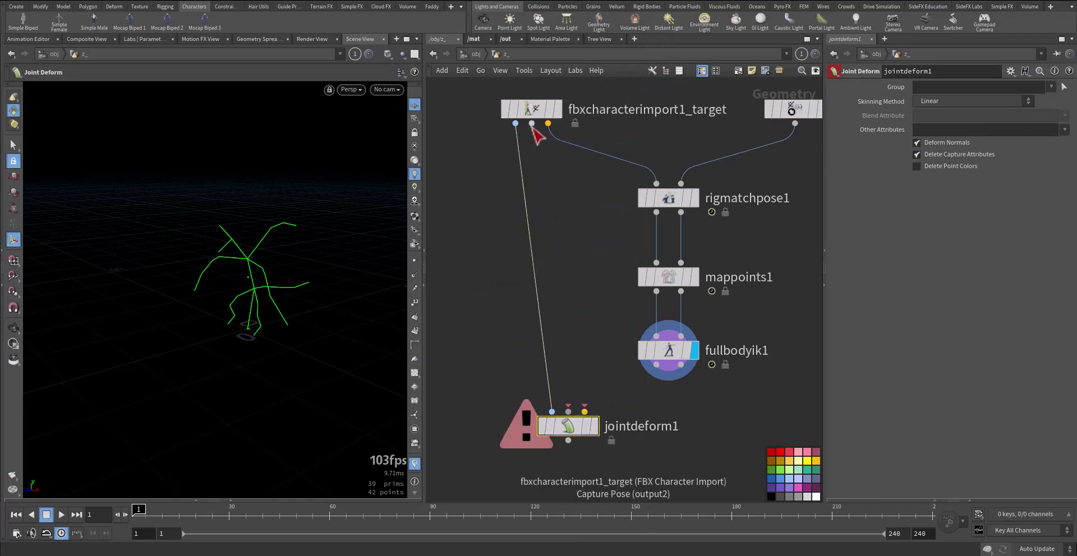
left_click(532, 125)
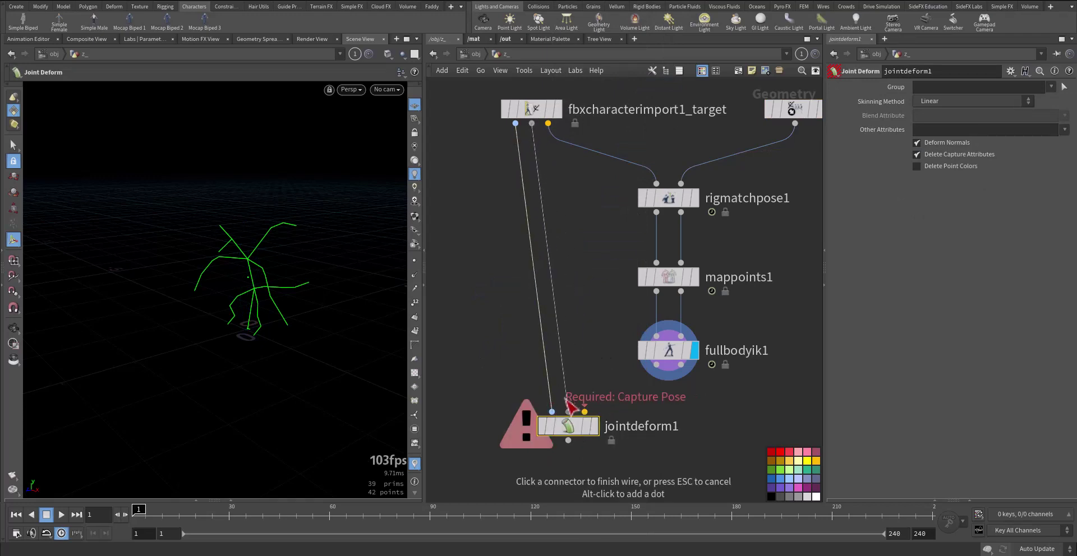
left_click(583, 412)
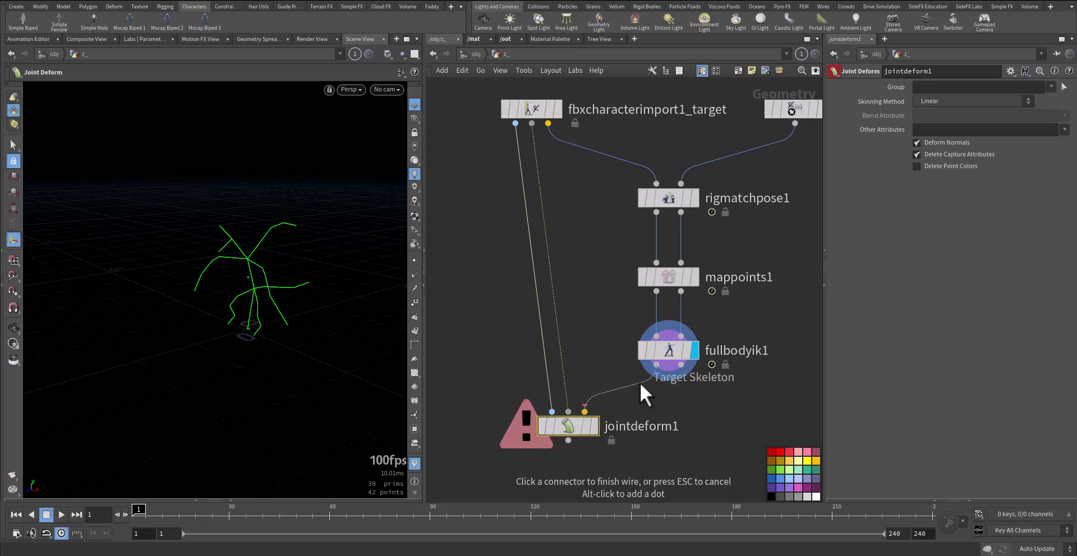
left_click(656, 365)
left_click(593, 426)
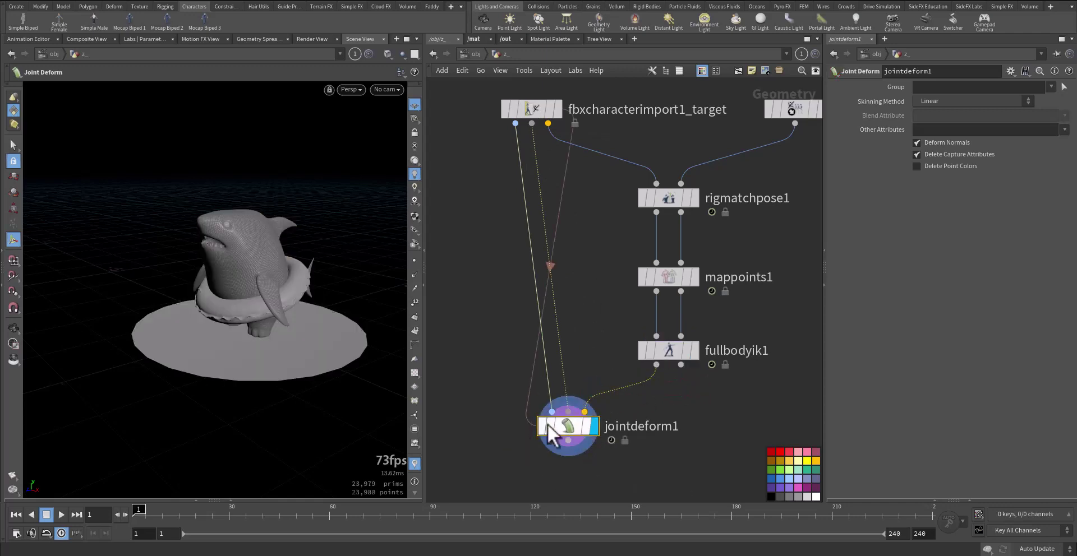
Scrub through the first frames to preview the deformed shark's walk, viewing the character from the front.
mouse_move(136, 511)
left_mouse_down()
mouse_move(271, 510)
mouse_move(135, 511)
mouse_move(217, 508)
mouse_move(146, 512)
left_mouse_up()
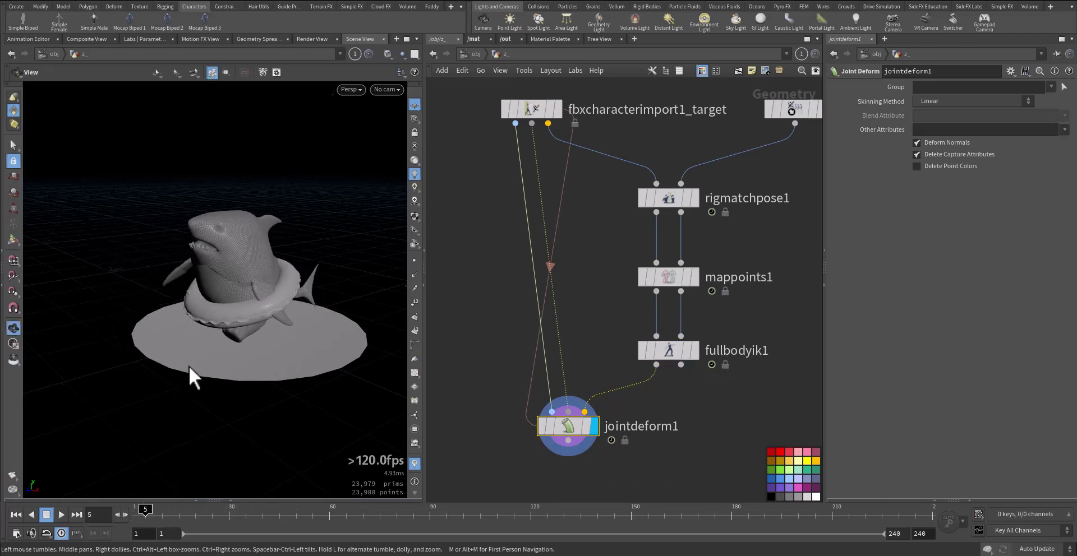
left_click_drag(189, 368, 235, 351, "alt")
left_click_drag(153, 511, 220, 510)
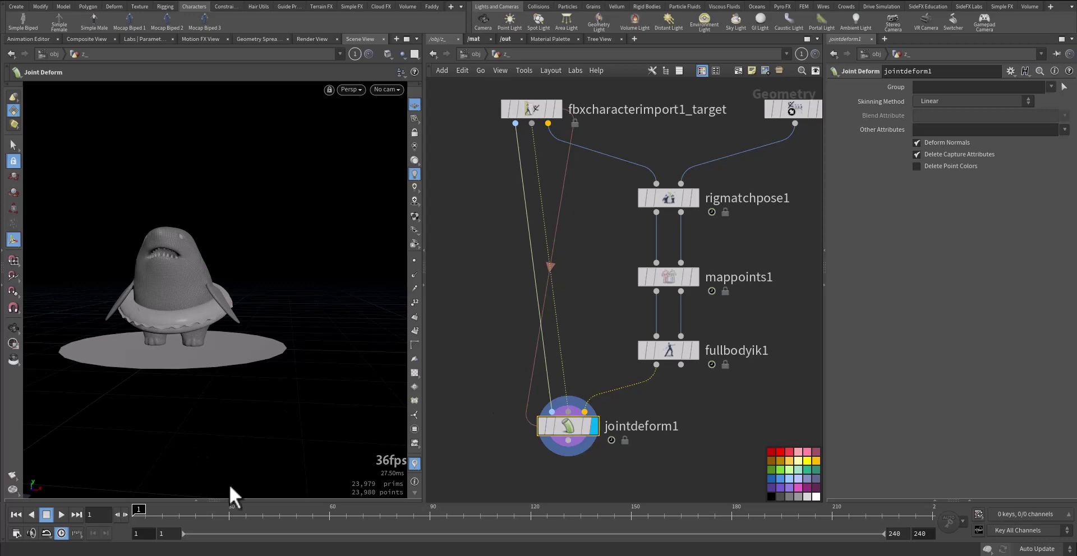
Return to frame 1 and move fbxanimimport1_source higher above rigmatchpose1 to make room for more nodes.
mouse_move(140, 513)
left_mouse_down()
mouse_move(179, 513)
mouse_move(112, 513)
left_mouse_up()
middle_click_drag(612, 288, 571, 358)
left_click(751, 179)
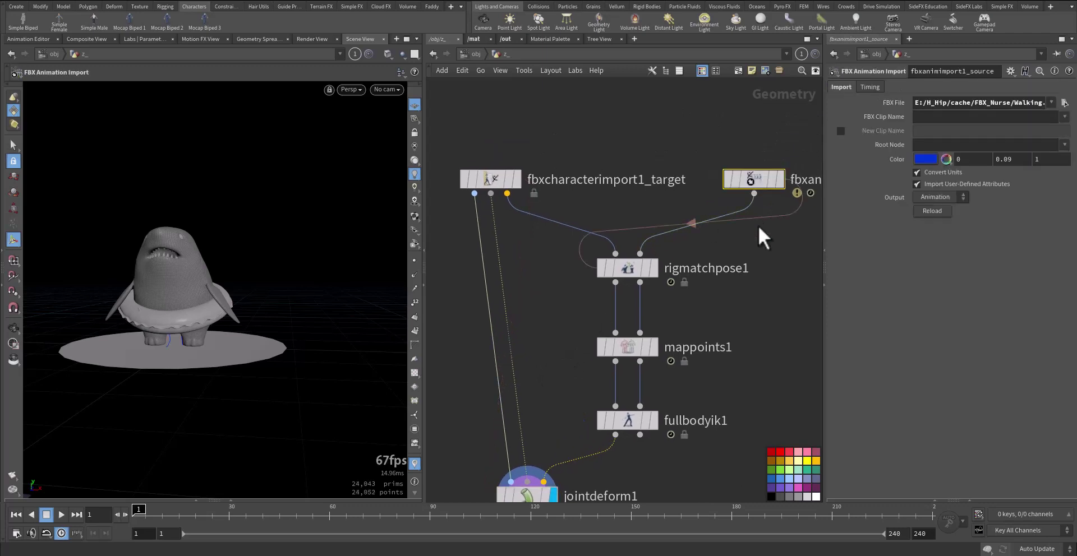
middle_click_drag(440, 461, 471, 392)
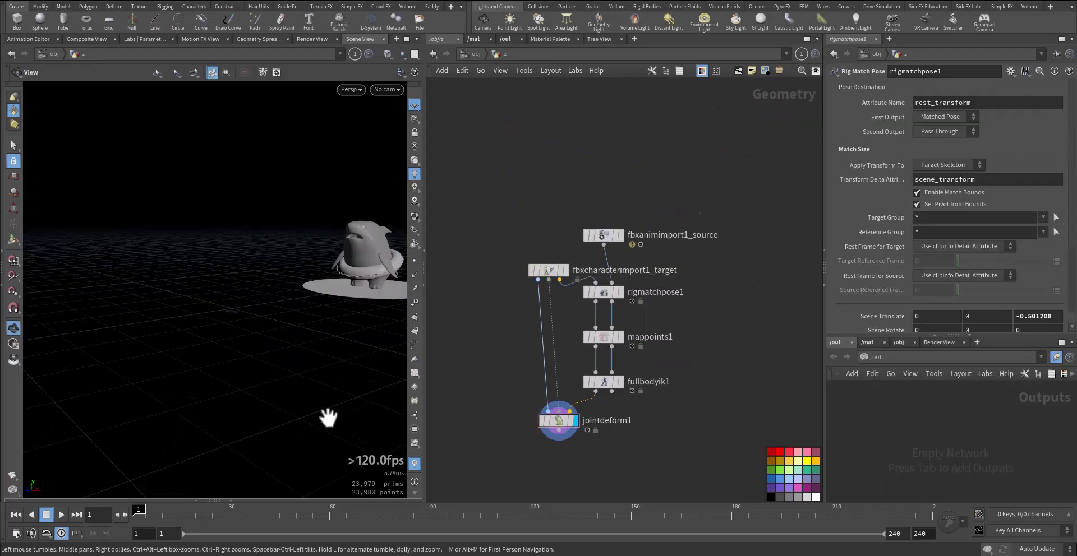
middle_click_drag(512, 351, 532, 308)
left_click_drag(153, 501, 133, 477)
middle_click_drag(507, 343, 468, 379)
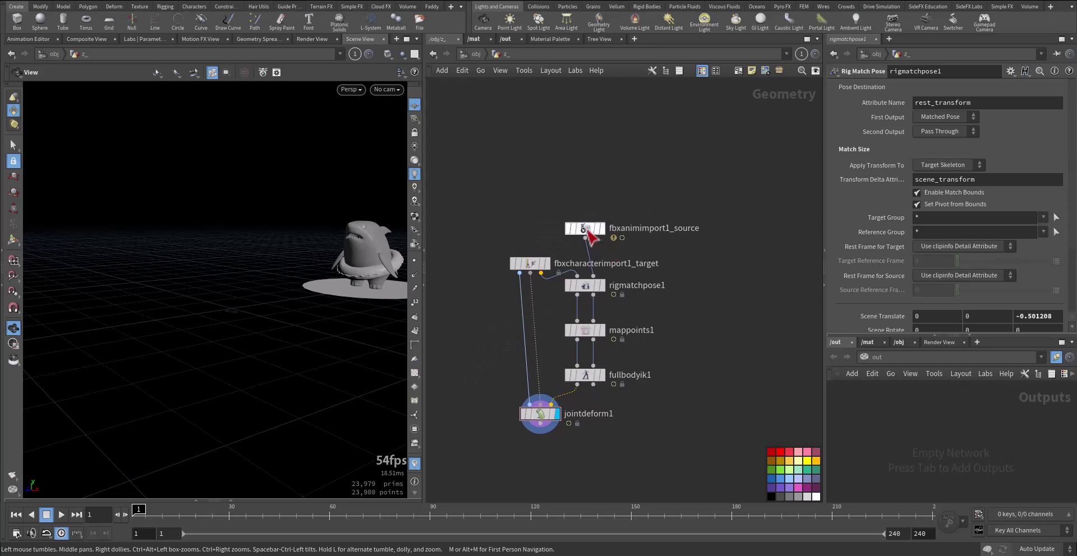
left_click_drag(590, 235, 593, 168)
scroll(613, 331, "up", 5)
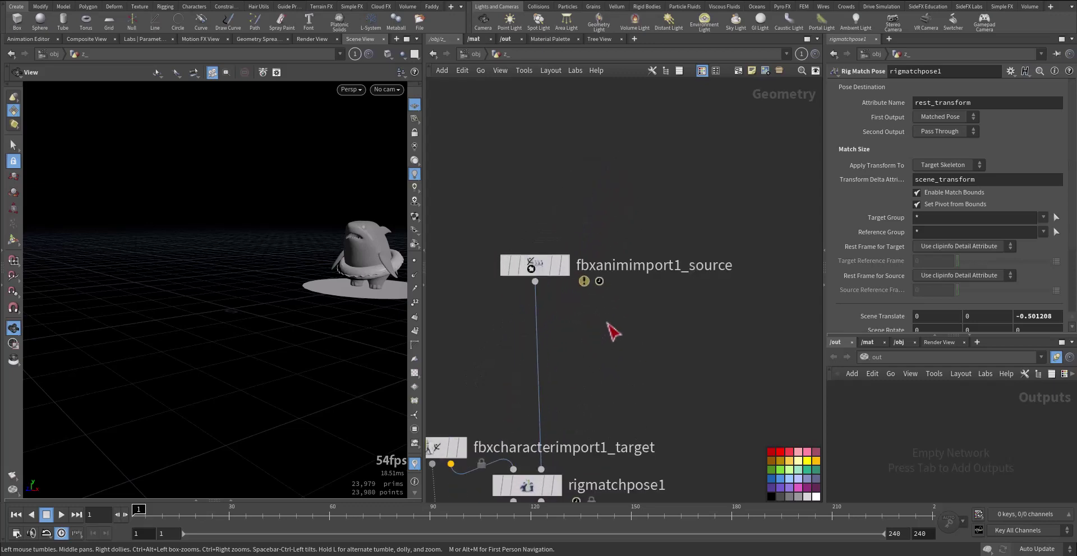
Add a MotionClip node below fbxanimimport1_source, wire the source animation into it, and display it.
key("Tab")
type("motio")
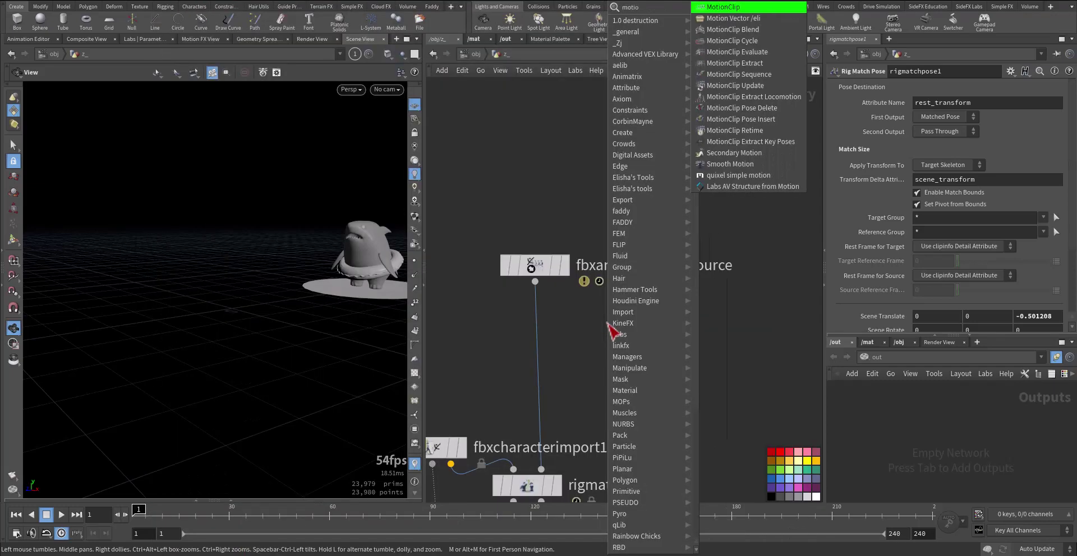
type("n")
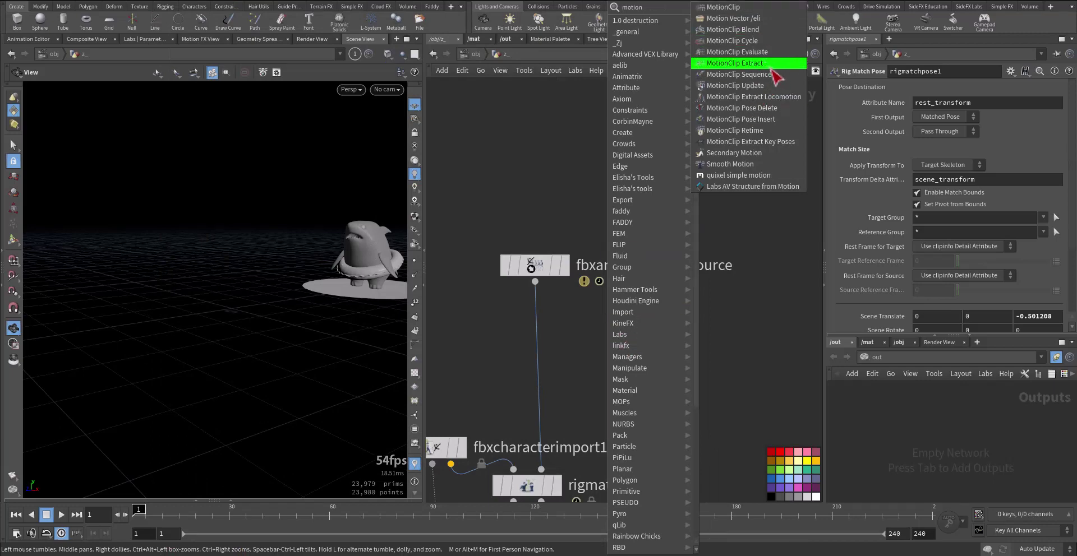
left_click(741, 7)
left_click(628, 339)
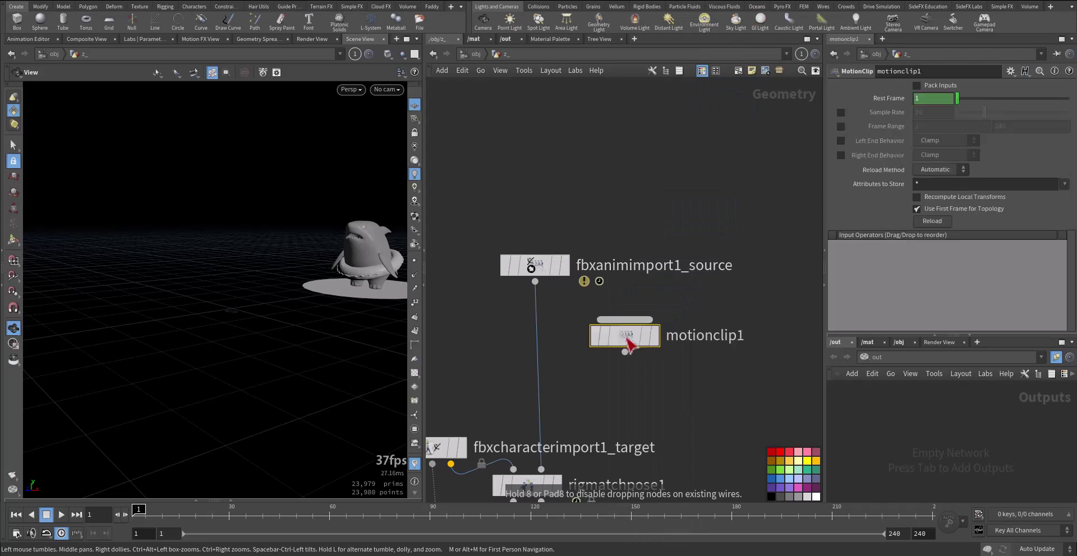
left_click_drag(535, 282, 625, 320)
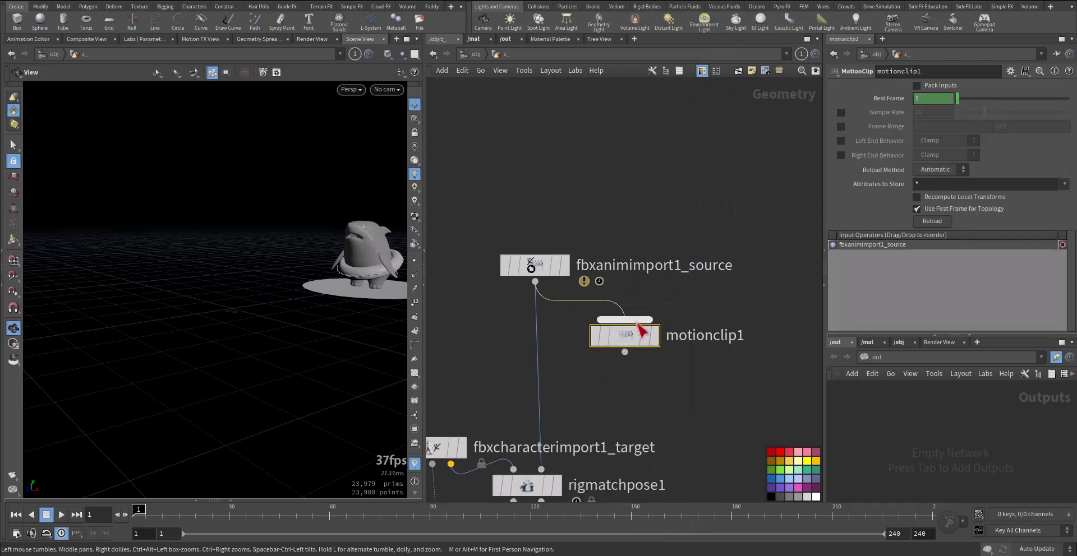
left_click(661, 339)
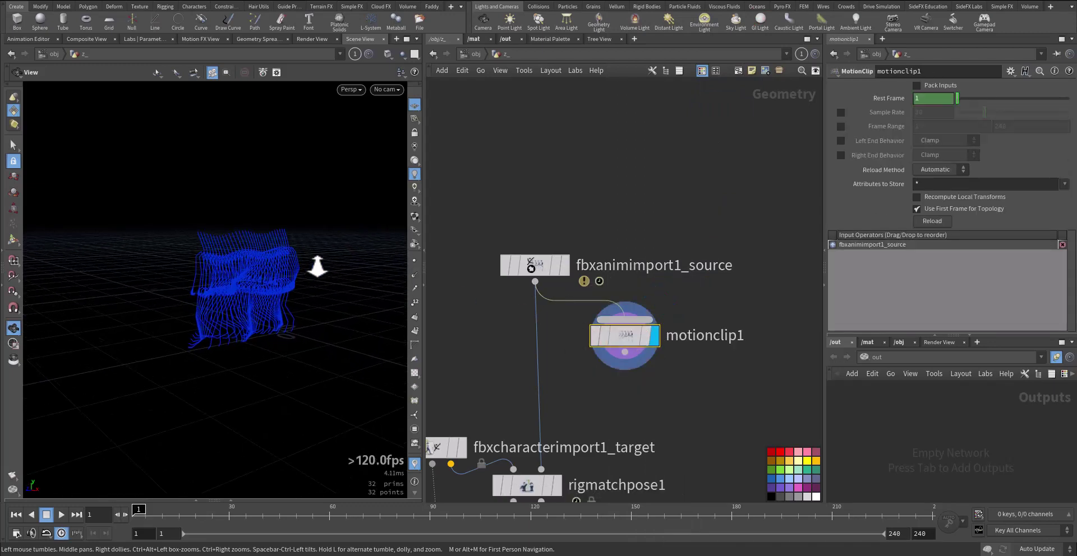
right_click_drag(318, 266, 319, 251)
middle_click_drag(320, 250, 246, 269)
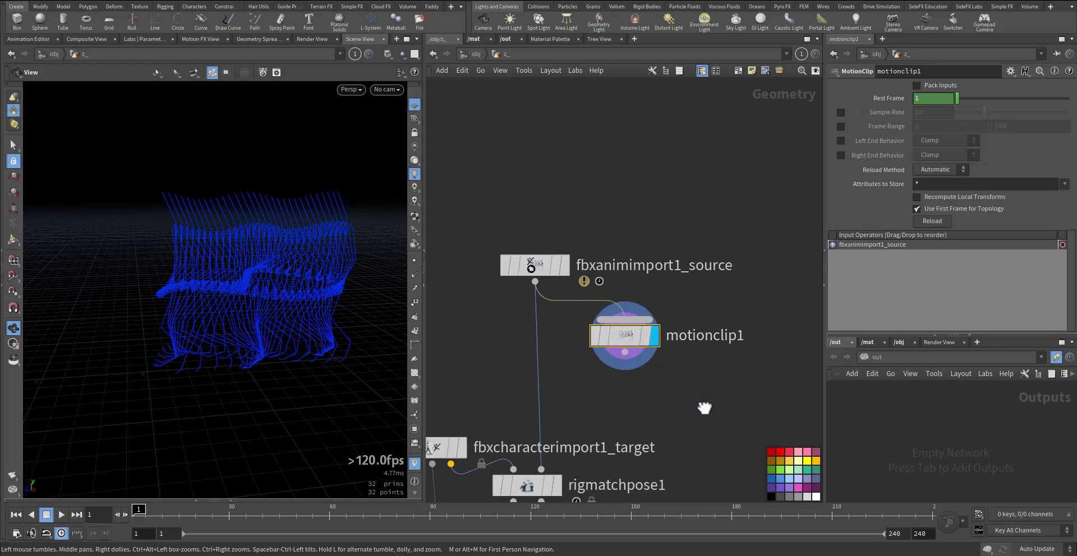
Add a MotionClip Cycle node below motionclip1, connected to its output, and display it.
middle_click_drag(704, 408, 656, 353)
key("Tab")
type("m")
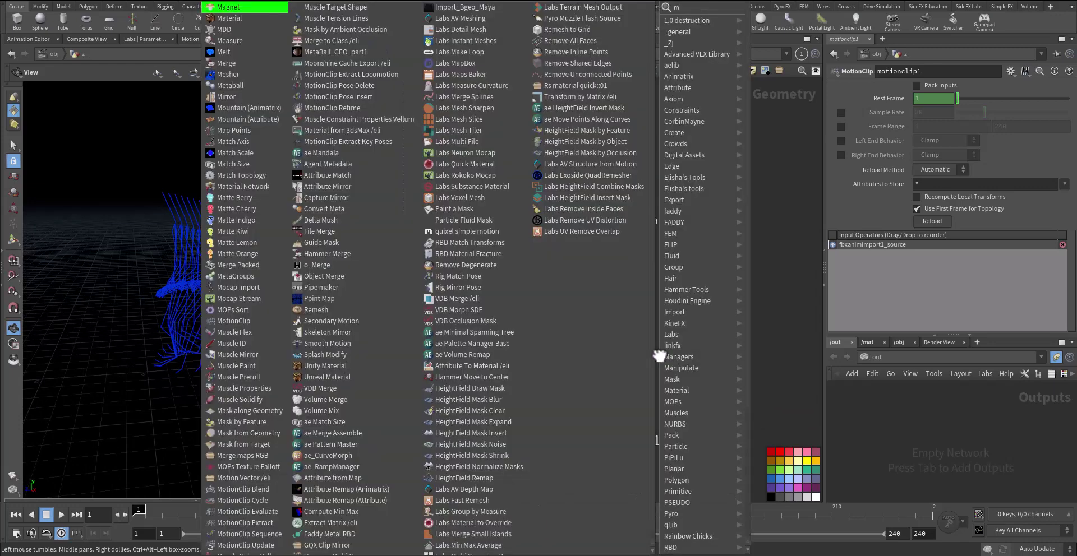
type("otion")
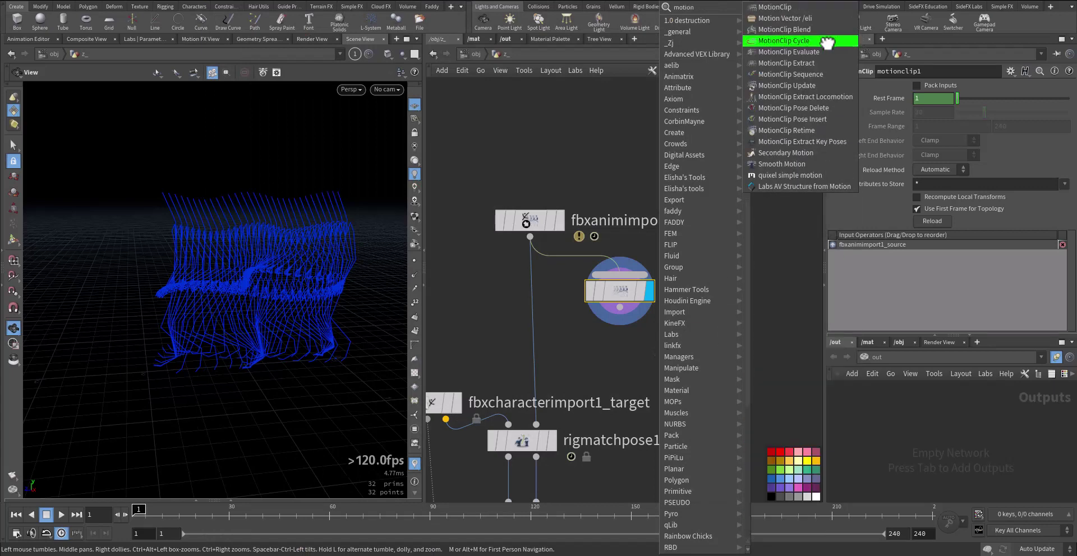
left_click(825, 39)
left_click(623, 357)
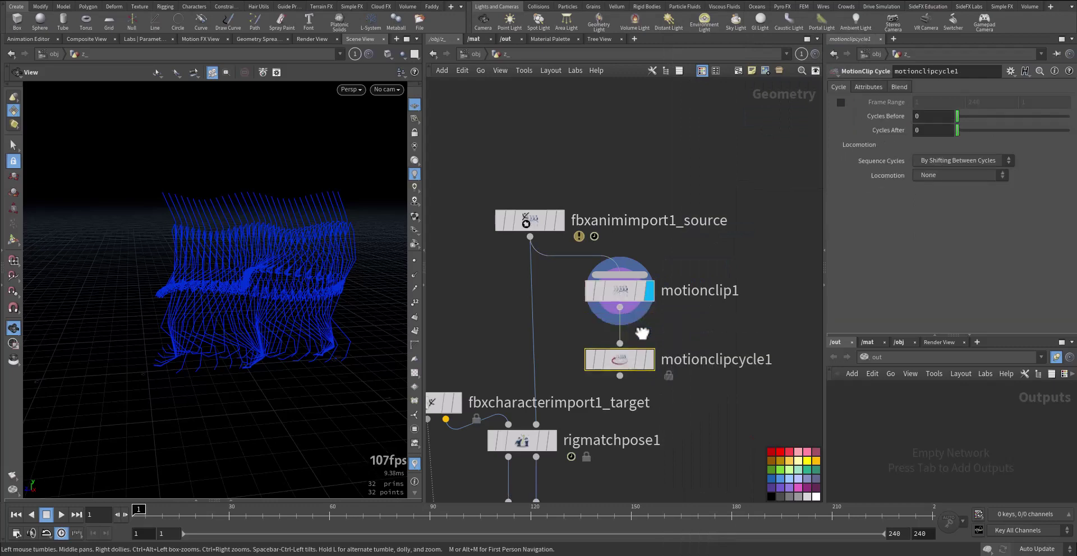
middle_click_drag(692, 330, 702, 287)
left_click(662, 318)
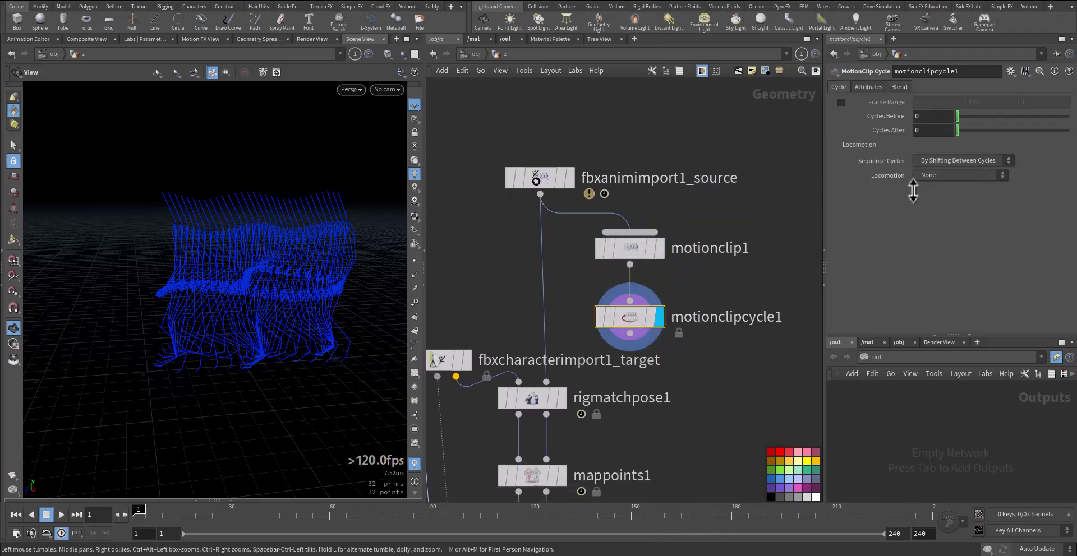
left_click(958, 175)
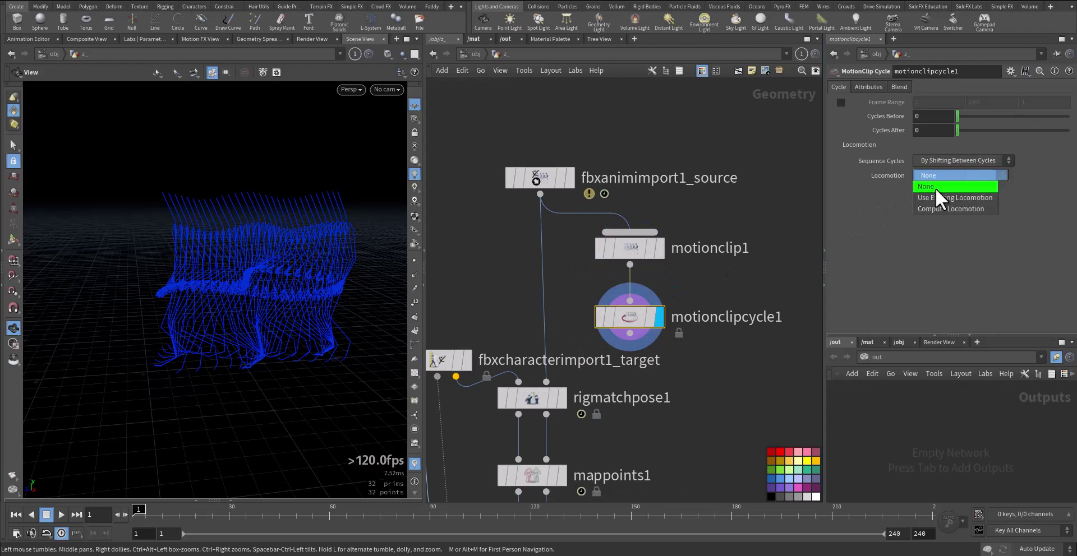
left_click(985, 197)
left_click(630, 257)
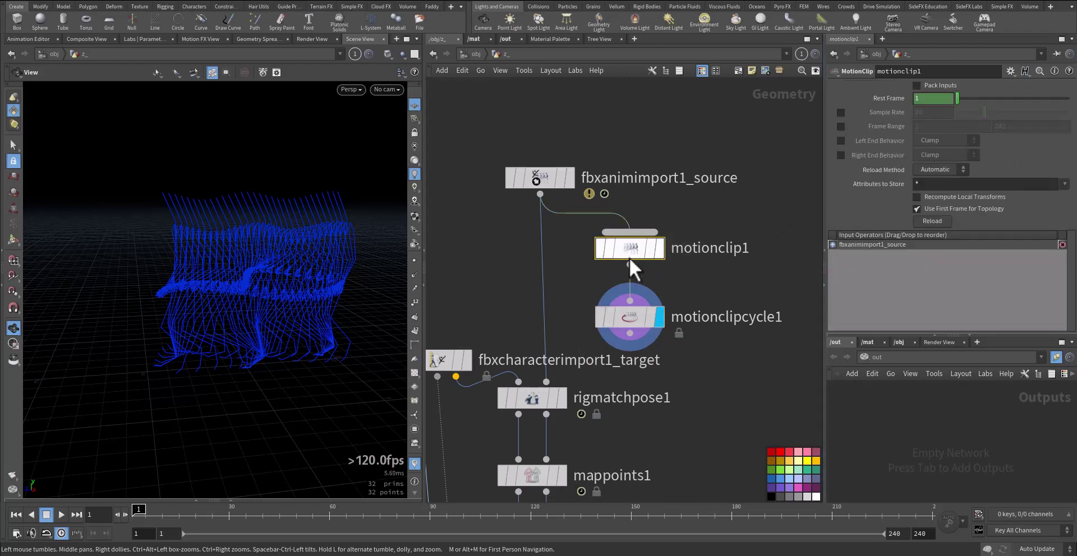
left_click(622, 318)
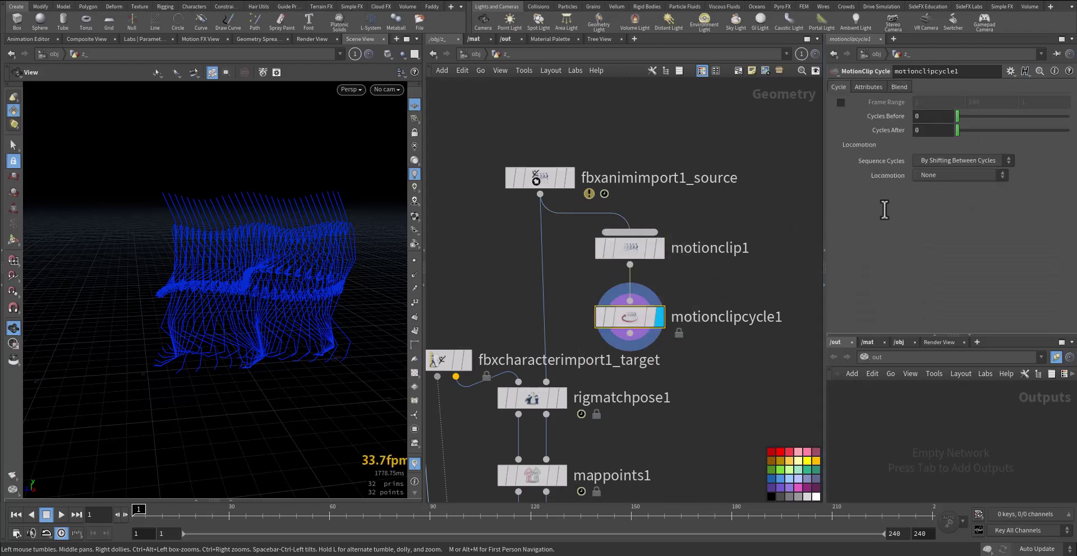
Set motionclipcycle1's locomotion to Compute Locomotion, using mixamorig:Hips as the locomotion joint.
left_click(933, 176)
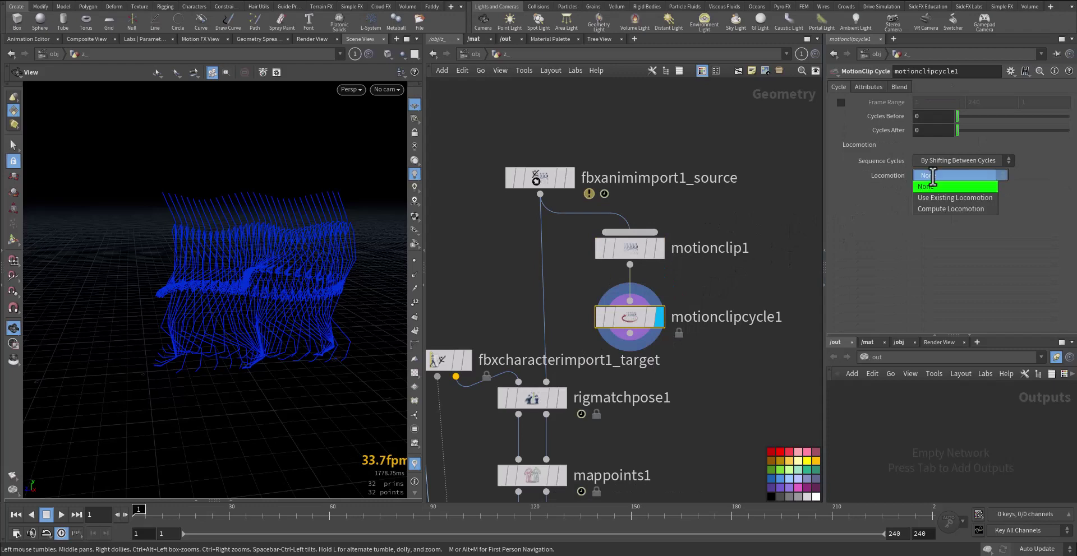
left_click(962, 209)
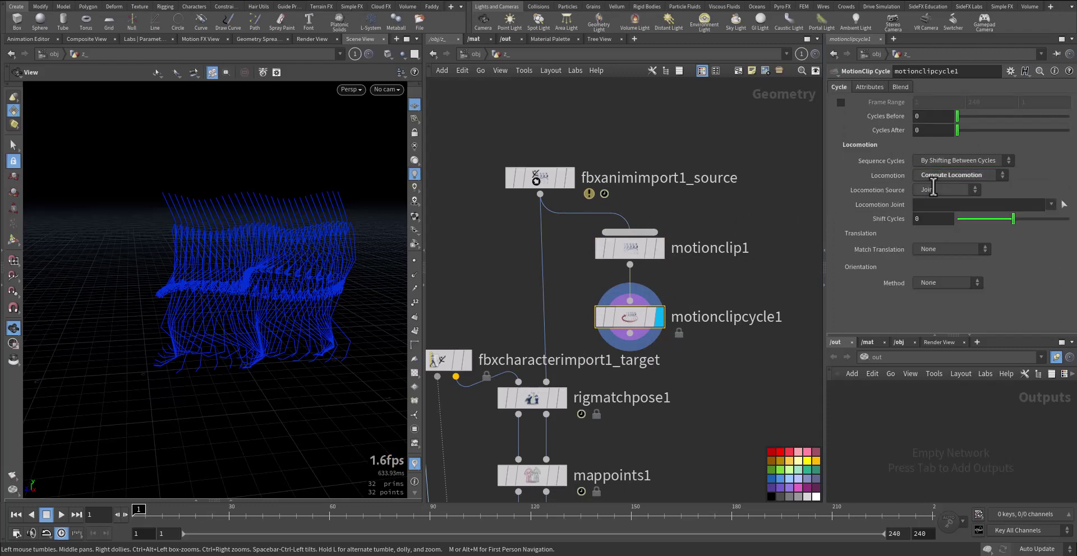
left_click(1050, 204)
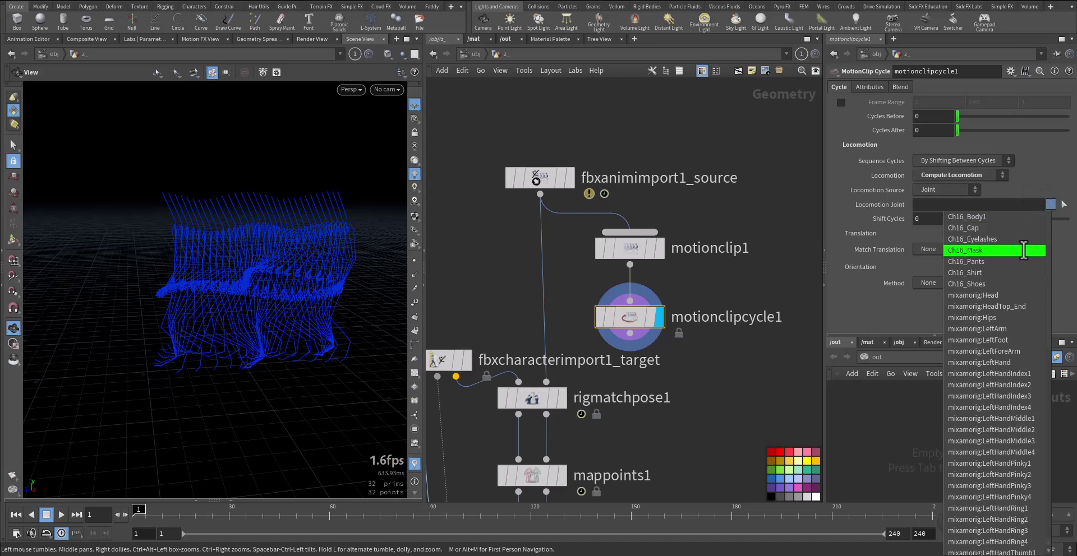
left_click(987, 317)
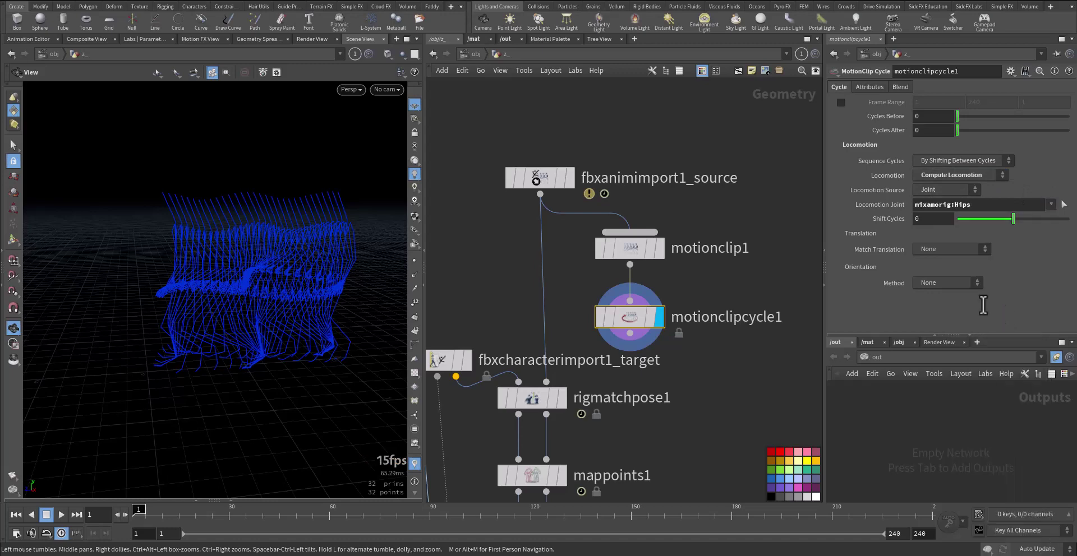
Set motionclipcycle1's Match Translation to Locomotion Joint and its orientation method to Around Up Axis.
left_click(928, 249)
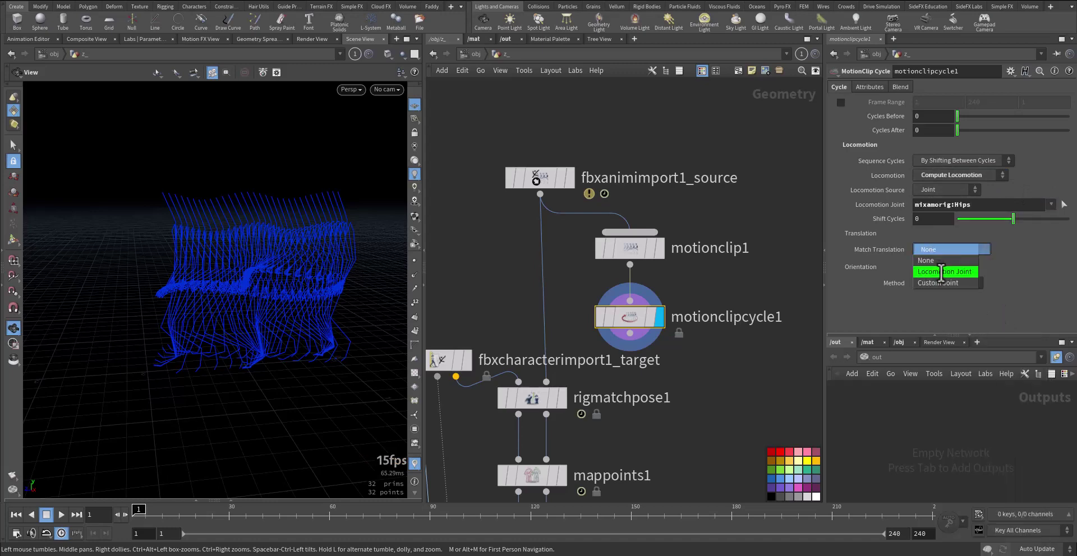
left_click(941, 272)
left_click(947, 301)
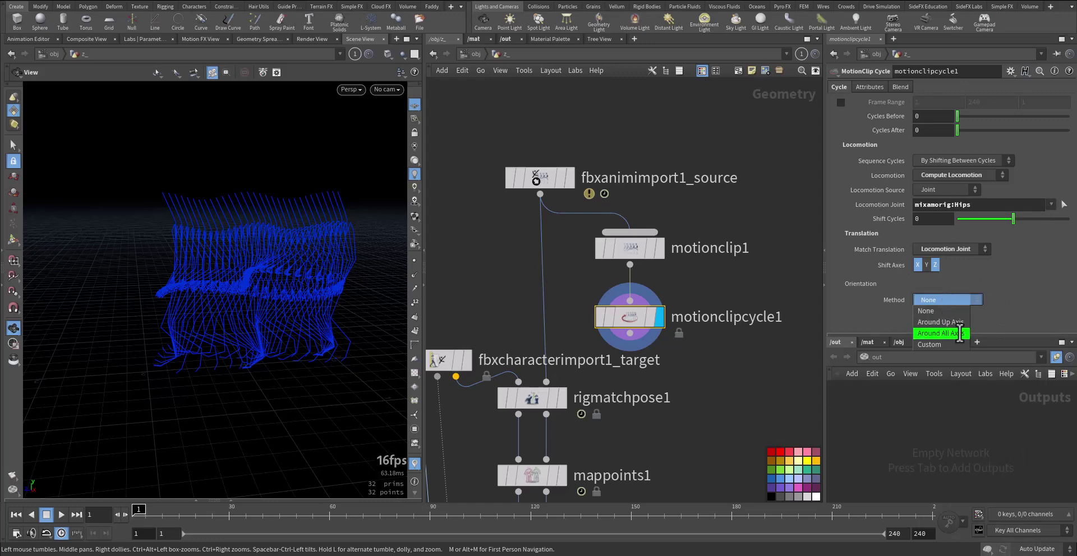
left_click(948, 322)
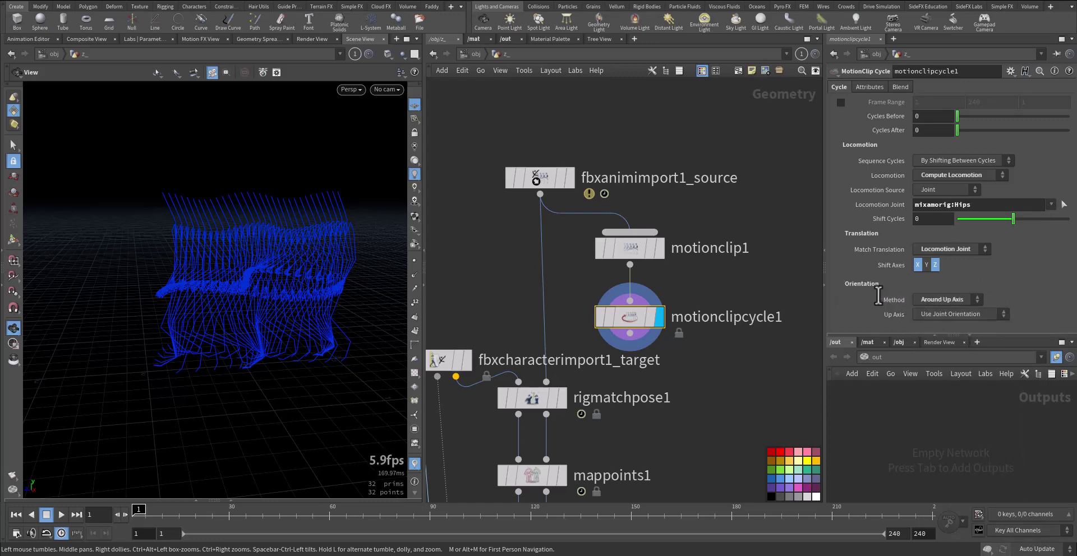
Change the blend method of motionclipcycle1 and return to its cycle settings.
left_click(868, 87)
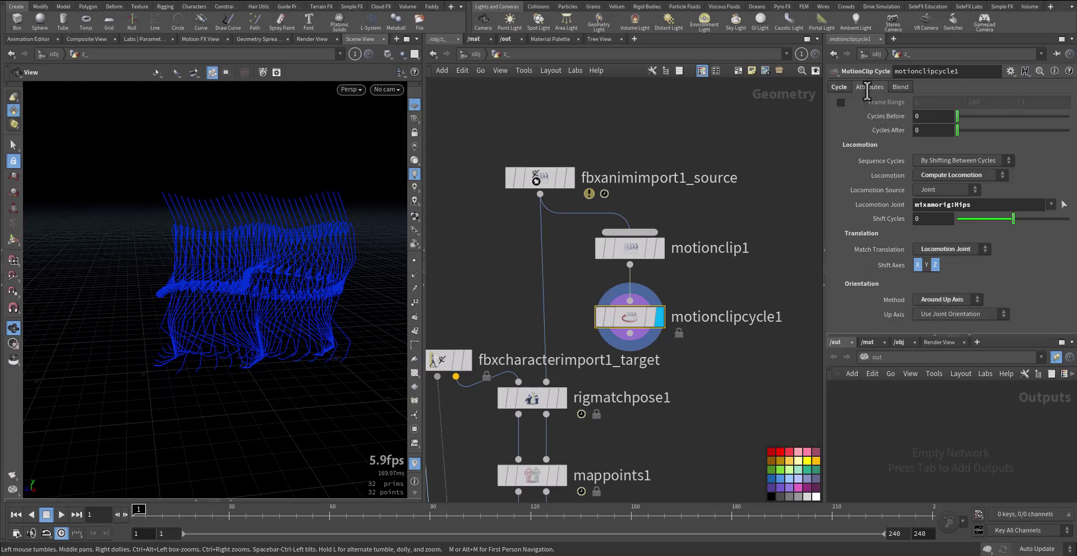
left_click(900, 87)
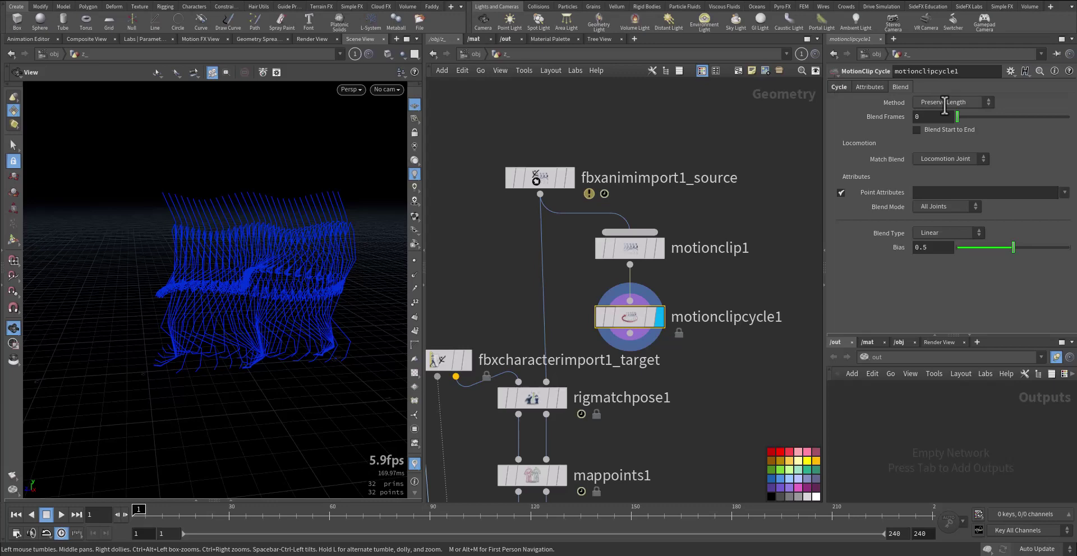
left_click(944, 103)
left_click(944, 125)
left_click(838, 87)
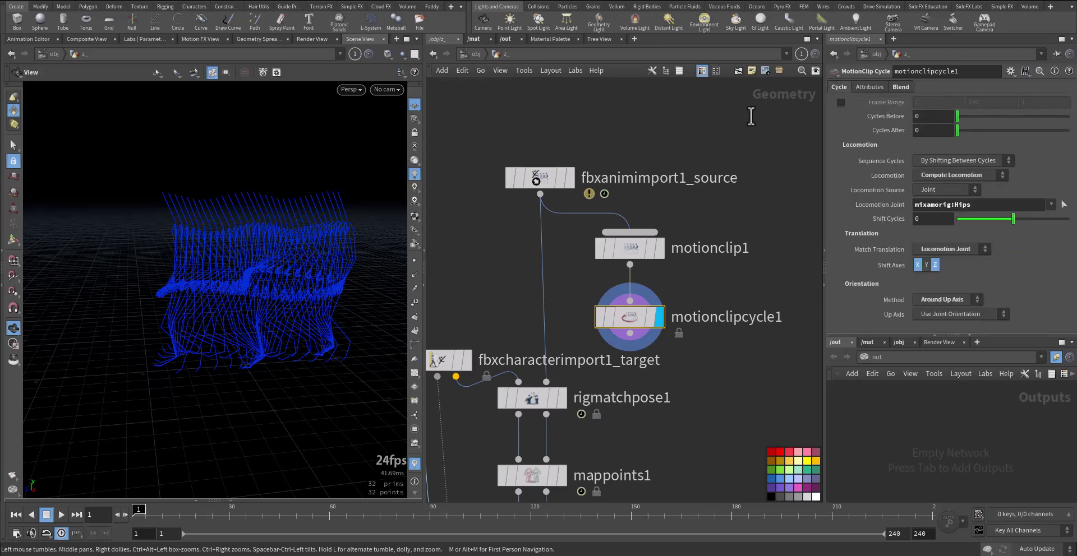
Move the motion clip nodes up, then add a MotionClip Evaluate node below motionclipcycle1, connected to its output, and display it.
middle_click_drag(673, 386, 671, 361)
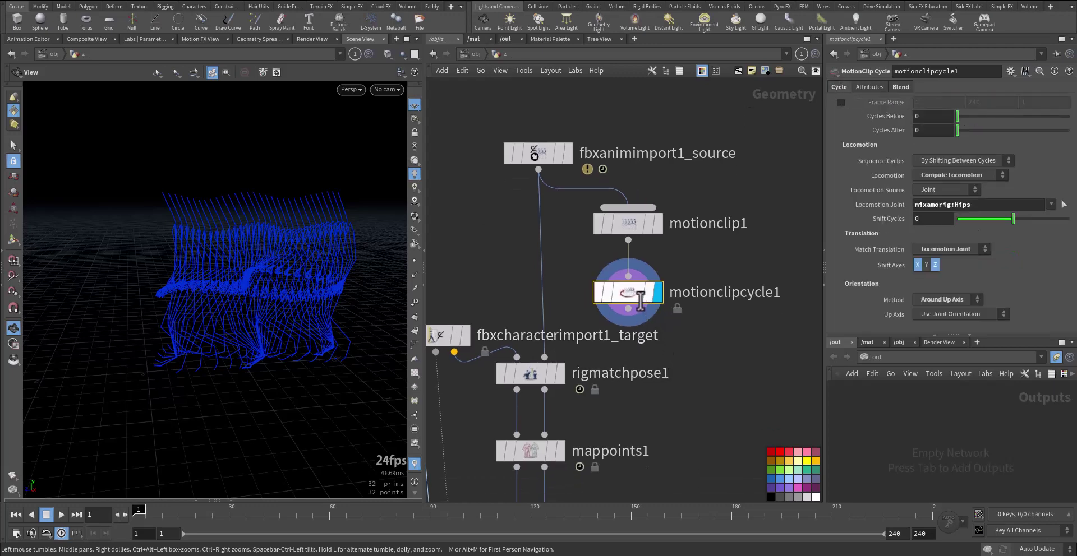
left_click_drag(635, 293, 641, 196, "shift")
key("Tab")
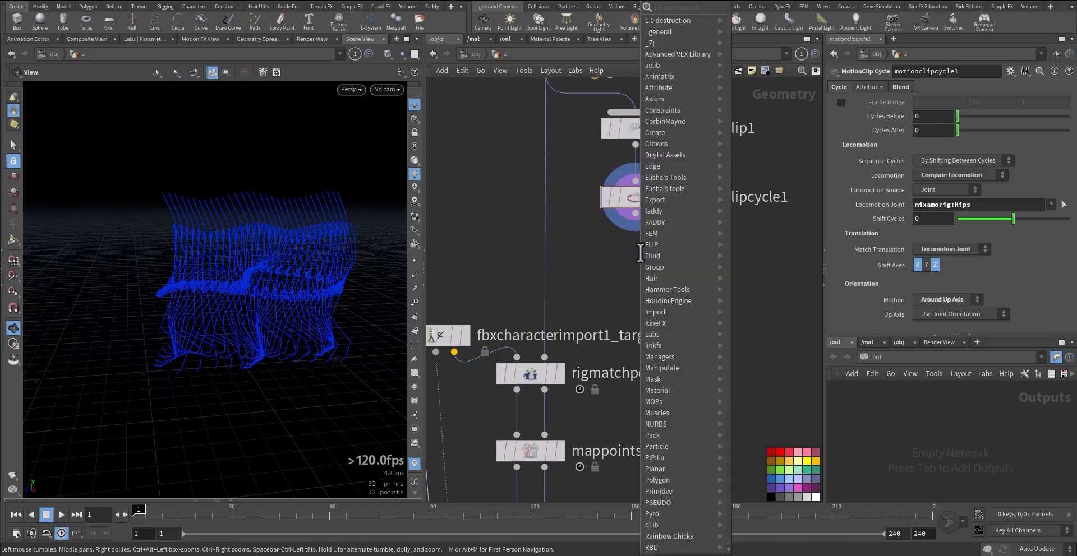
type("motion")
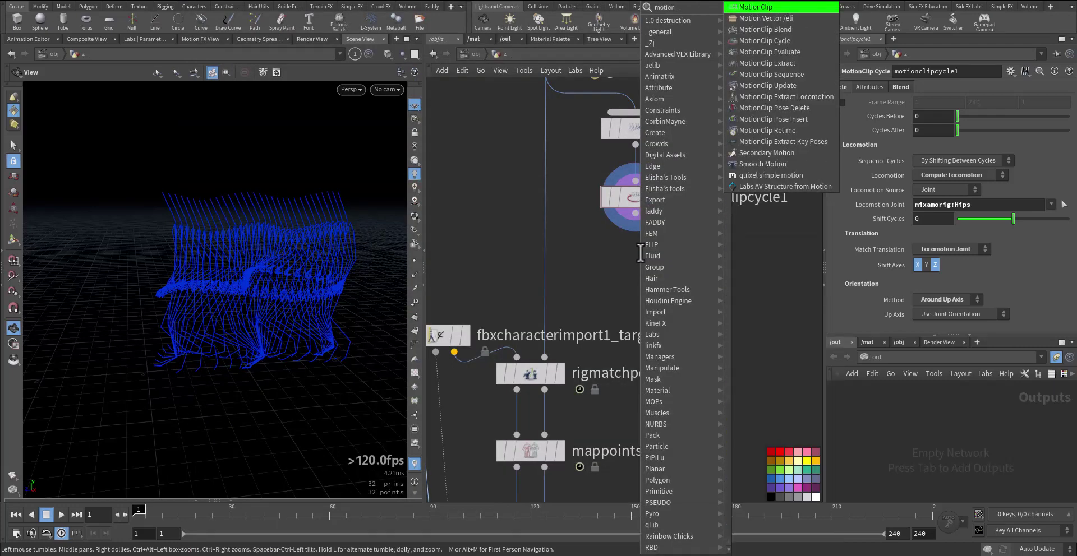
type("ev")
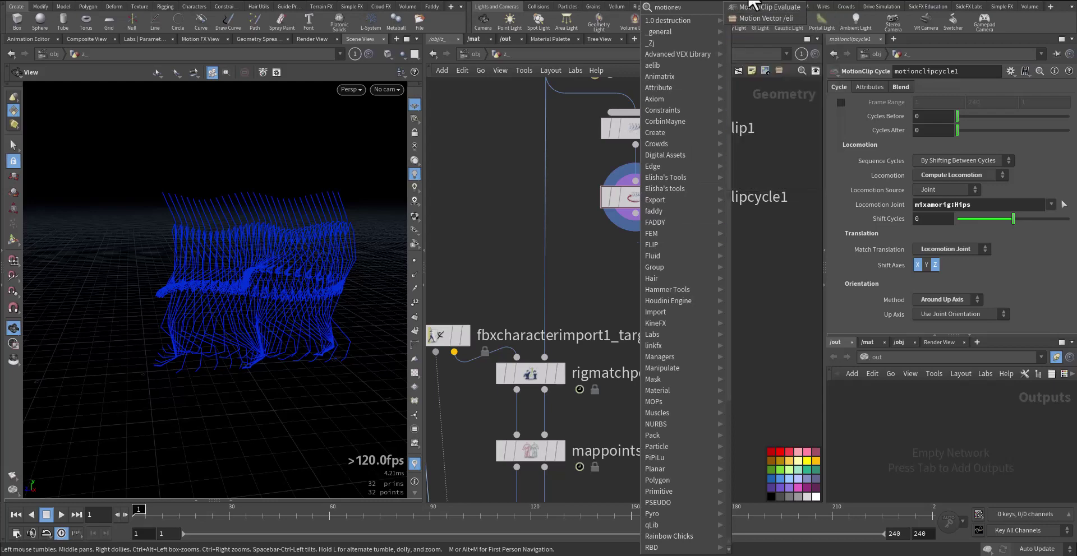
left_click(775, 7)
left_click(637, 262)
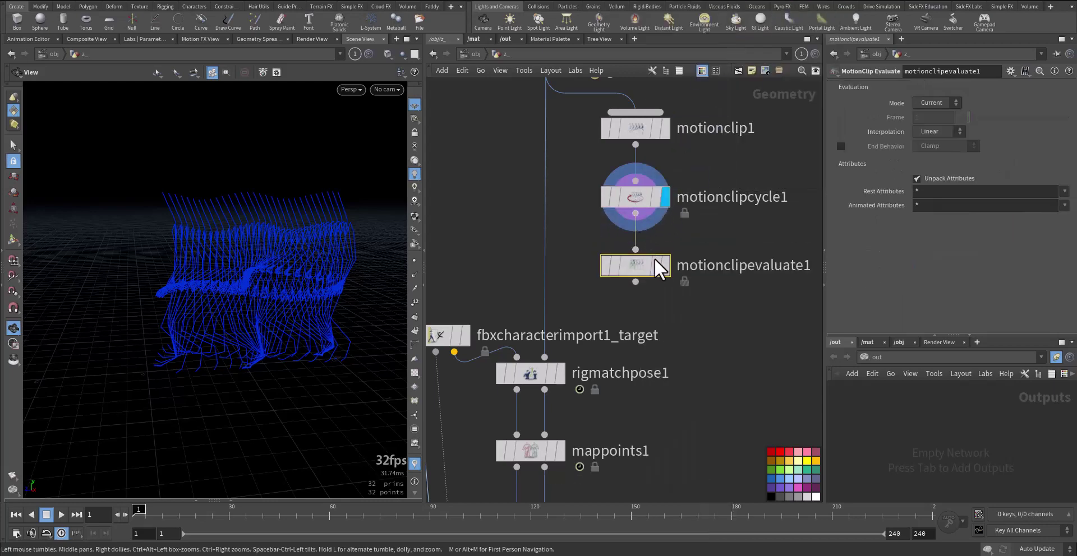
left_click(664, 265)
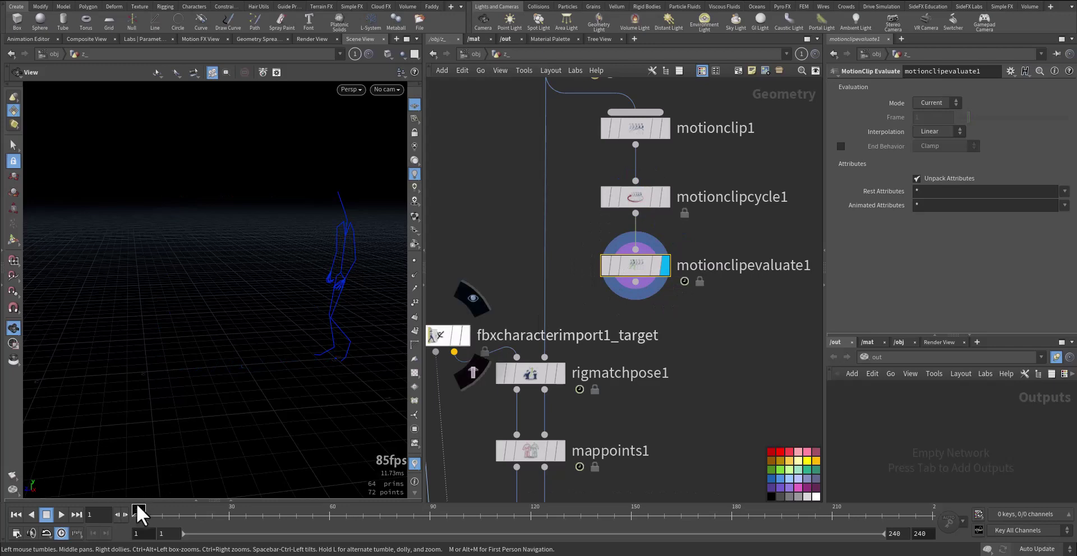
Scrub through the evaluated walk, return to frame 1, and display motionclipcycle1 with its cycle settings.
left_click_drag(138, 510, 380, 510)
left_click_drag(256, 507, 135, 510)
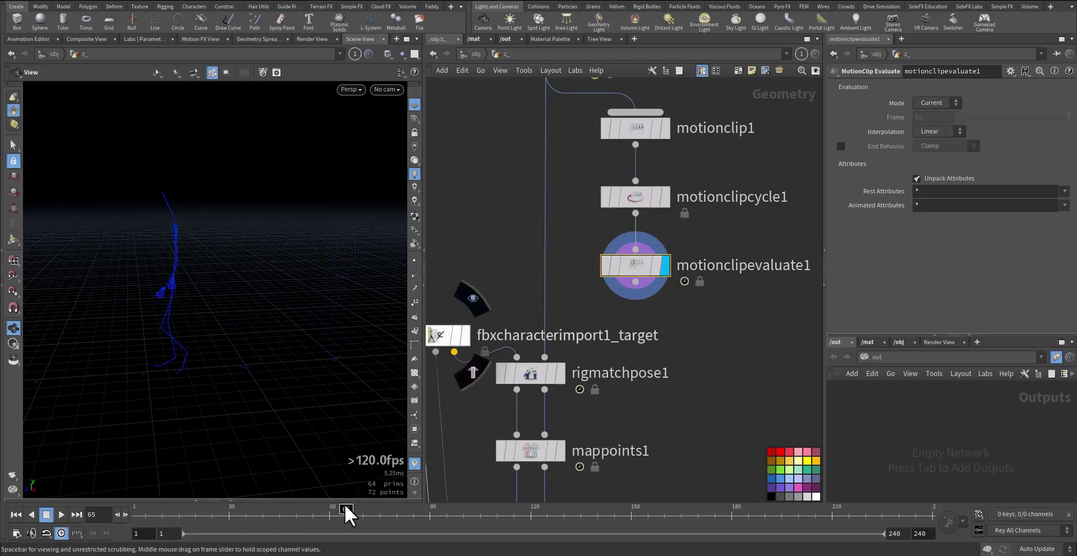
left_click(665, 198)
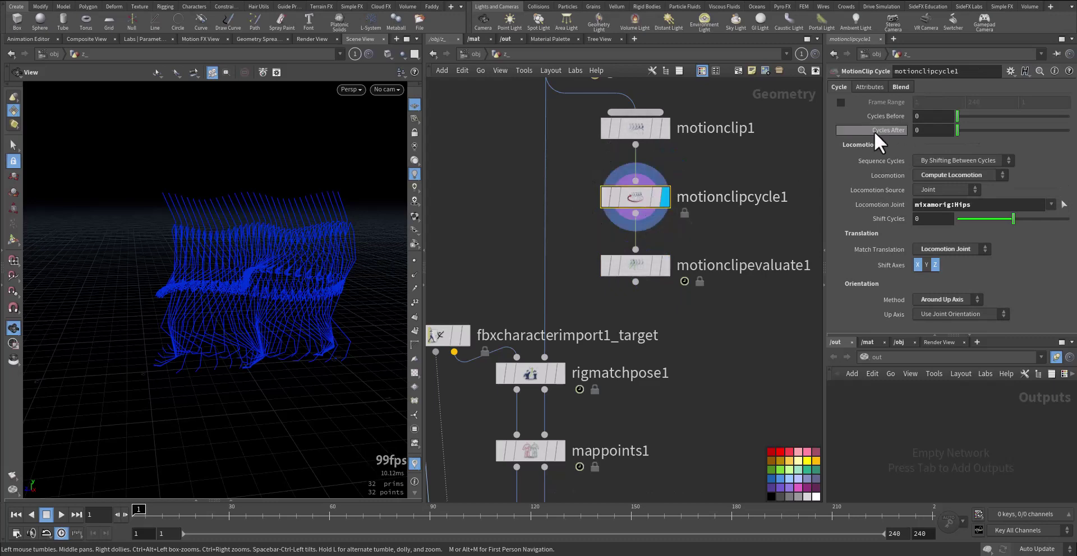
Set motionclipcycle1's Cycles Before to 4.92 and Cycles After to 10, then display motionclipevaluate1 and scrub back to frame 1.
left_click_drag(957, 130, 1011, 116)
left_click_drag(253, 251, 185, 293)
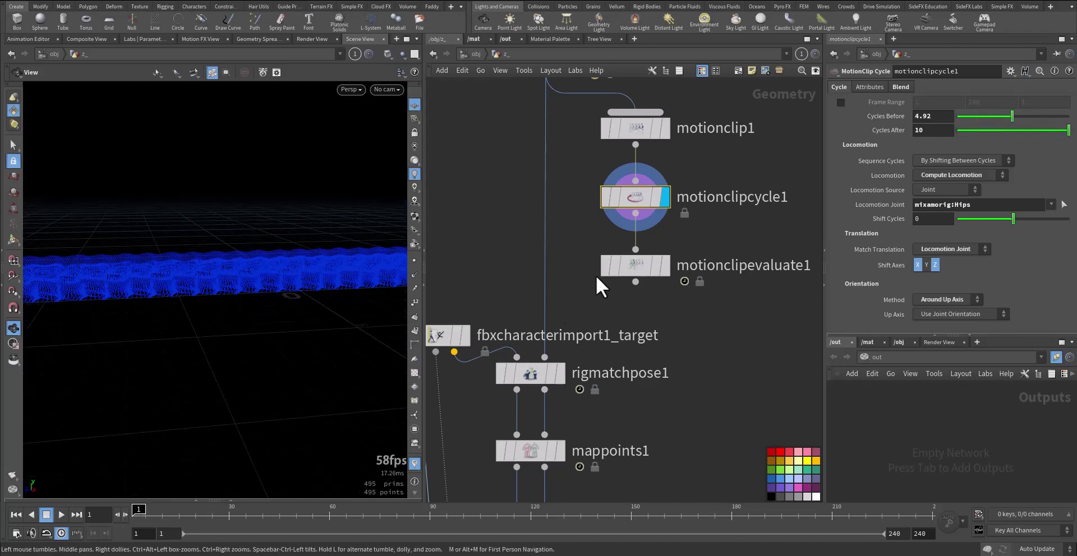
left_click(666, 273)
left_click(635, 267)
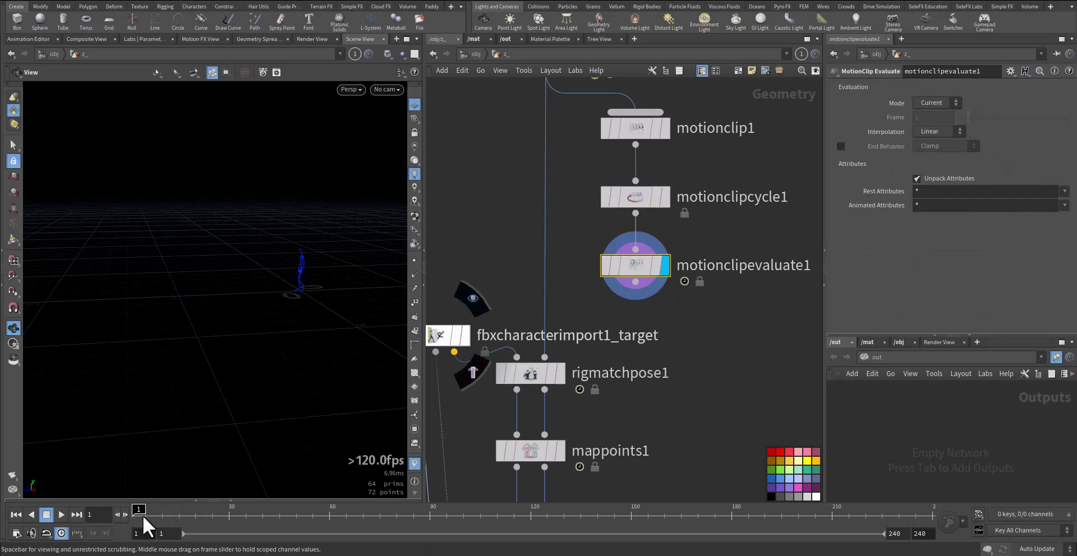
left_click_drag(144, 518, 77, 506)
Insert a Blast node between fbxcharacterimport1_target's geometry output and jointdeform1, place it beside the rig chain, and display it.
middle_click_drag(501, 223, 702, 372)
middle_click_drag(566, 445, 488, 214)
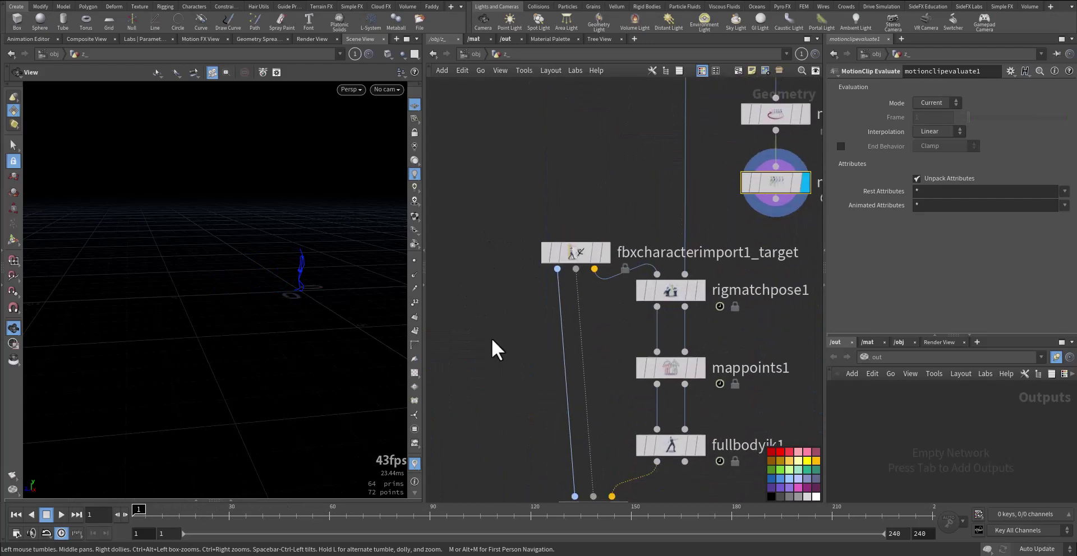
key("Tab")
type("bla")
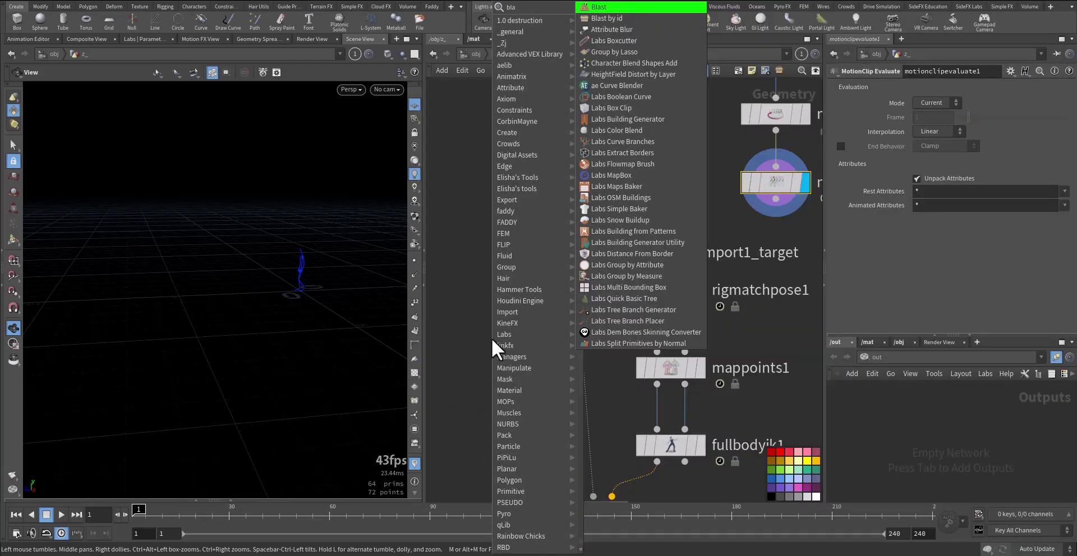
left_click(595, 8)
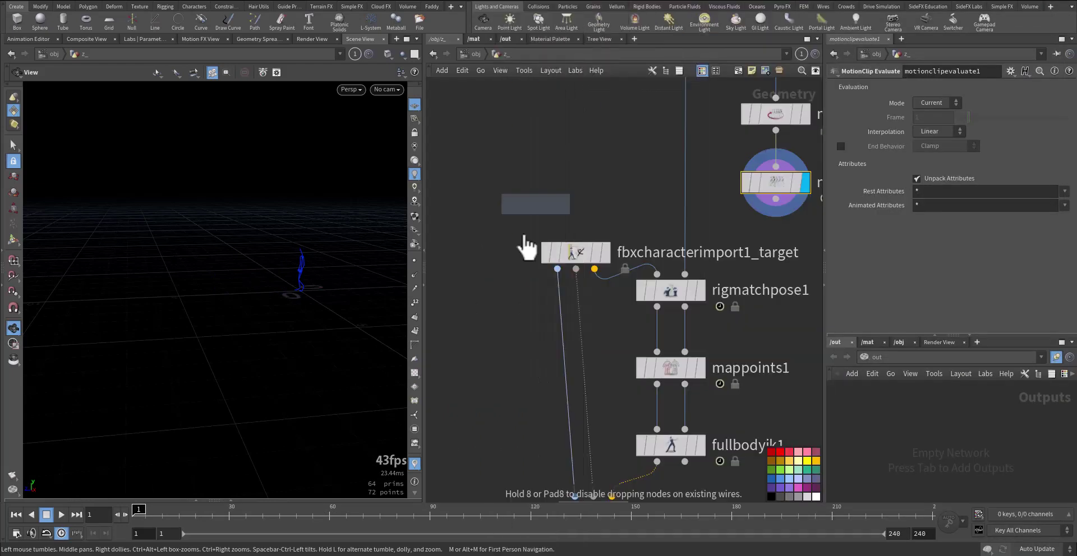
left_click(561, 379)
mouse_move(560, 379)
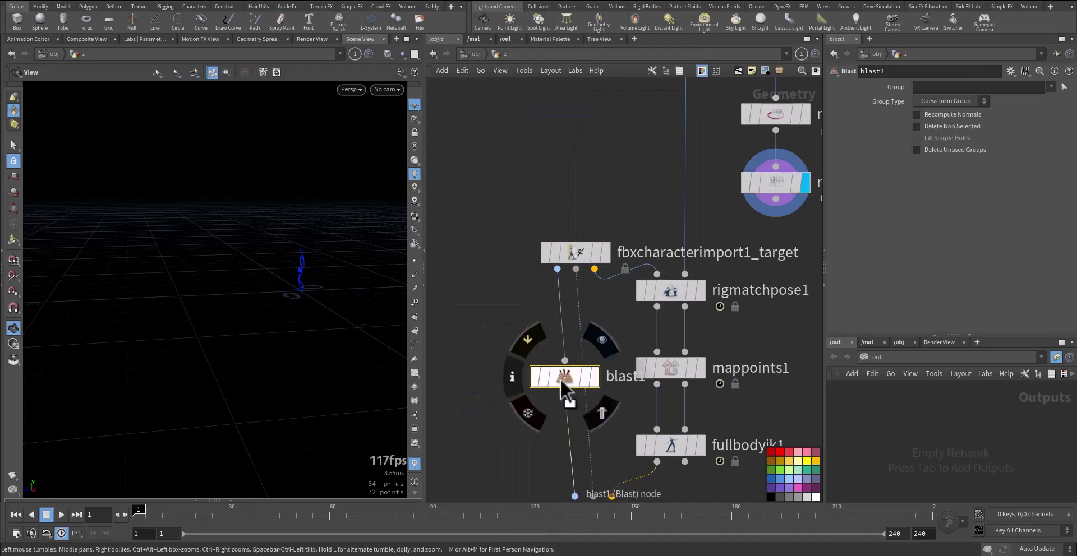
left_click_drag(560, 379, 515, 379)
left_click(548, 378)
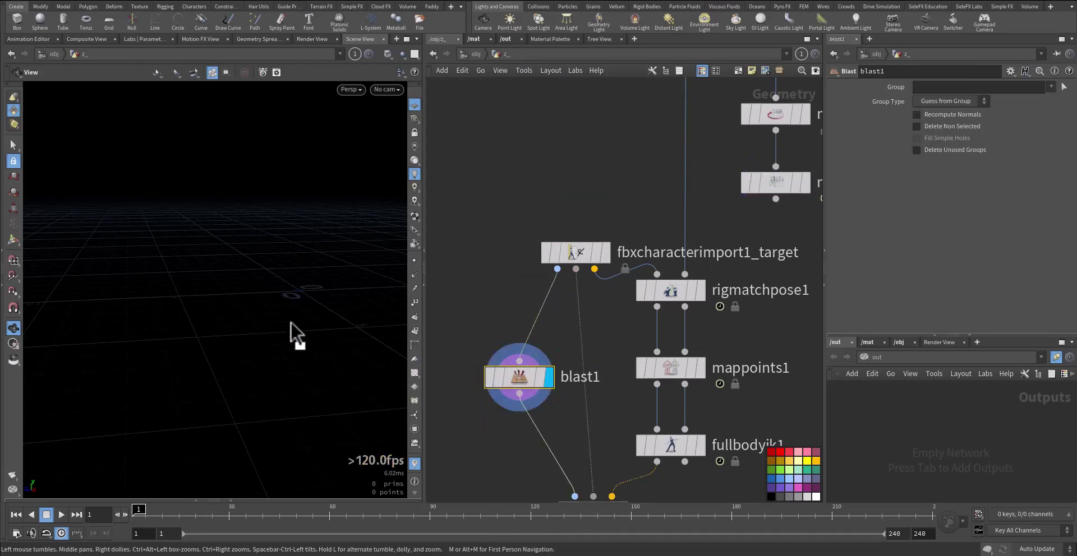
Pick the shark's body as one connected piece for blast1's group (primitives 0-23365) and enable Delete Non Selected.
key("g")
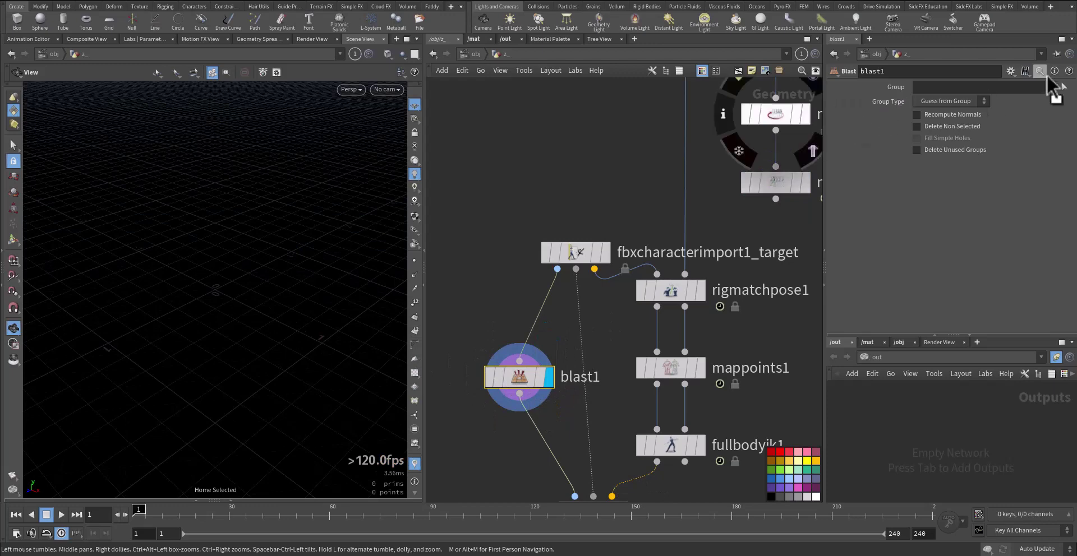
left_click(1064, 86)
left_click(230, 167)
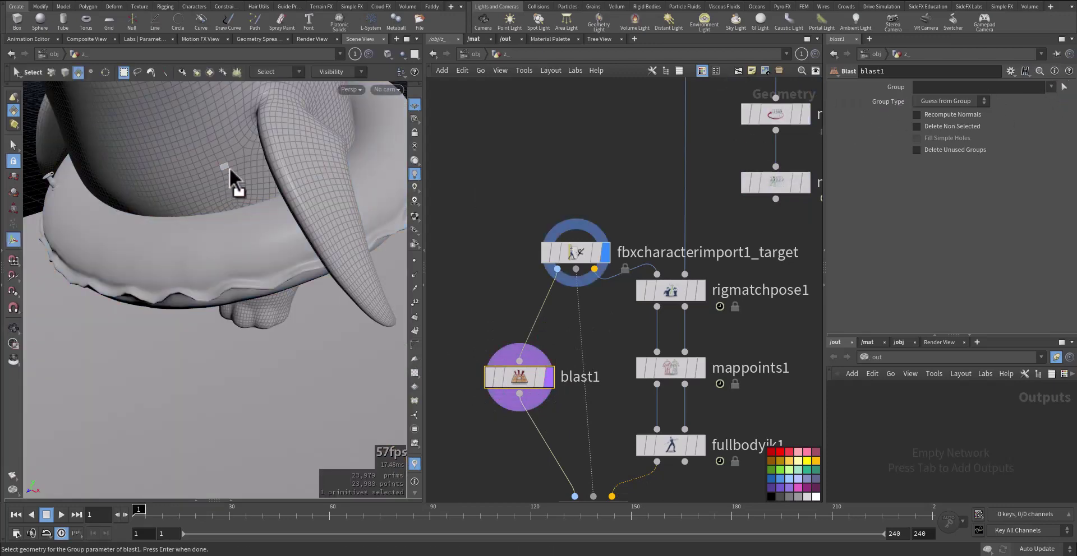
key("9")
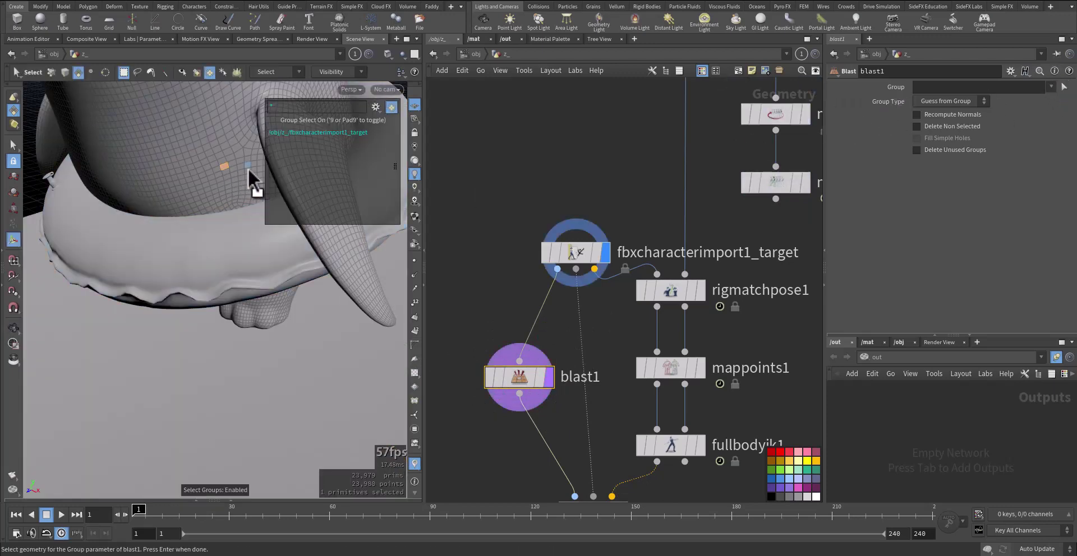
left_click(375, 107)
left_click(383, 245)
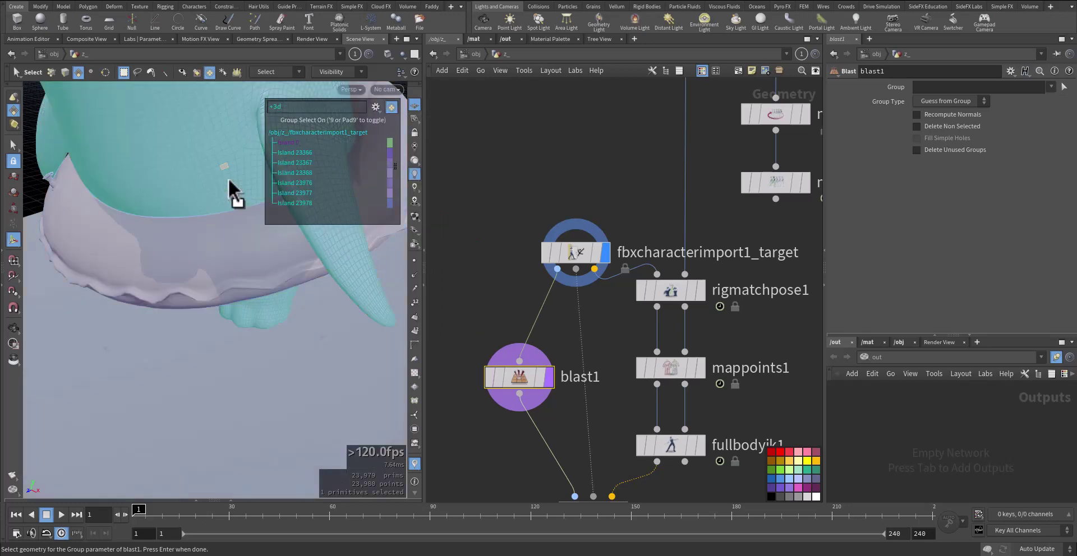
left_click(227, 175)
key("Return")
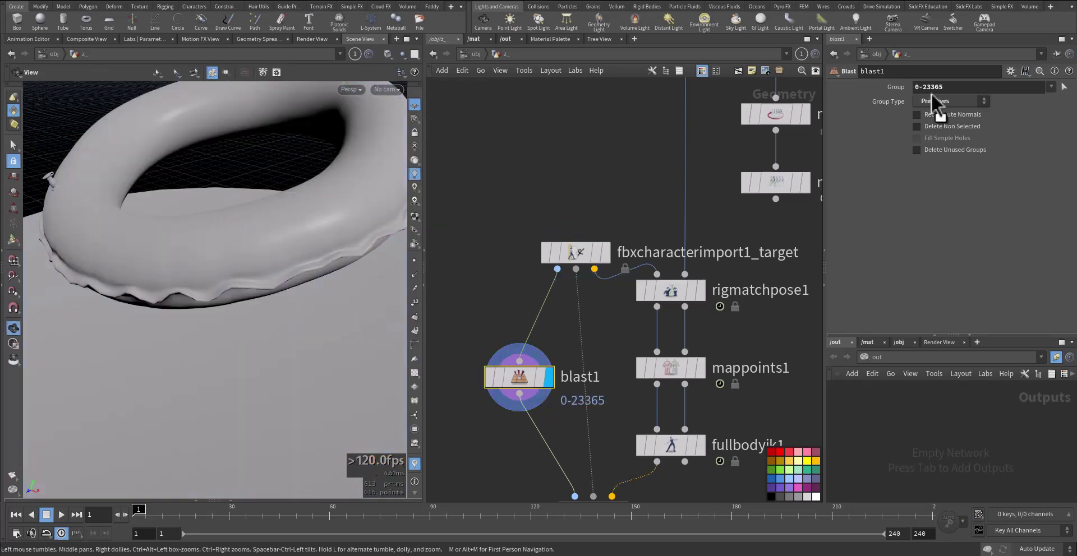
left_click(916, 126)
right_click_drag(350, 208, 349, 240)
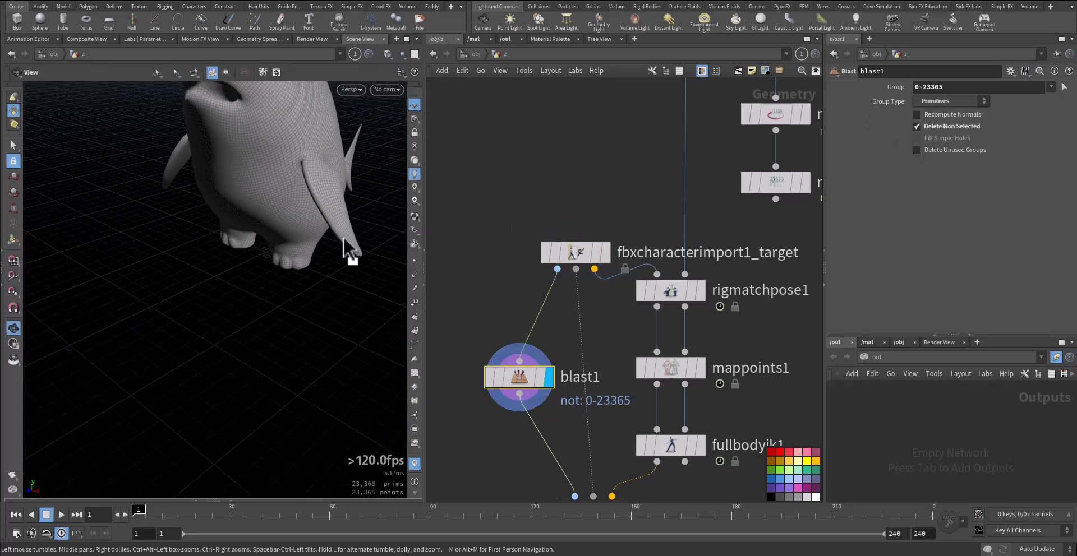
Connect motionclipevaluate1's output to rigmatchpose1's second input in place of the direct source animation, then display jointdeform1.
middle_click_drag(481, 268, 445, 284)
scroll(560, 215, "down", 3)
middle_click_drag(587, 174, 563, 277)
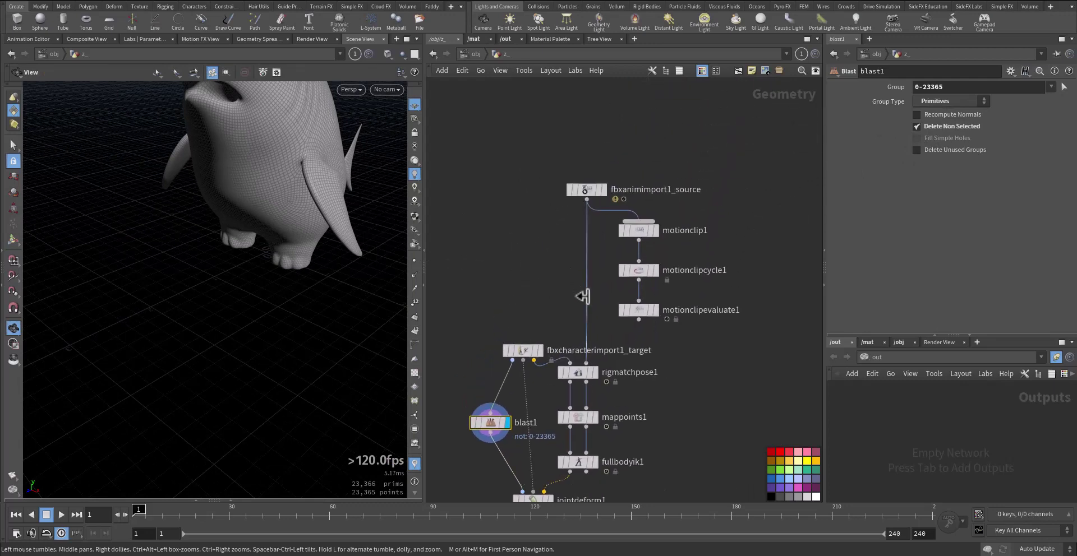
left_click_drag(638, 320, 586, 363)
middle_click_drag(557, 306, 593, 133)
left_click_drag(525, 254, 519, 249)
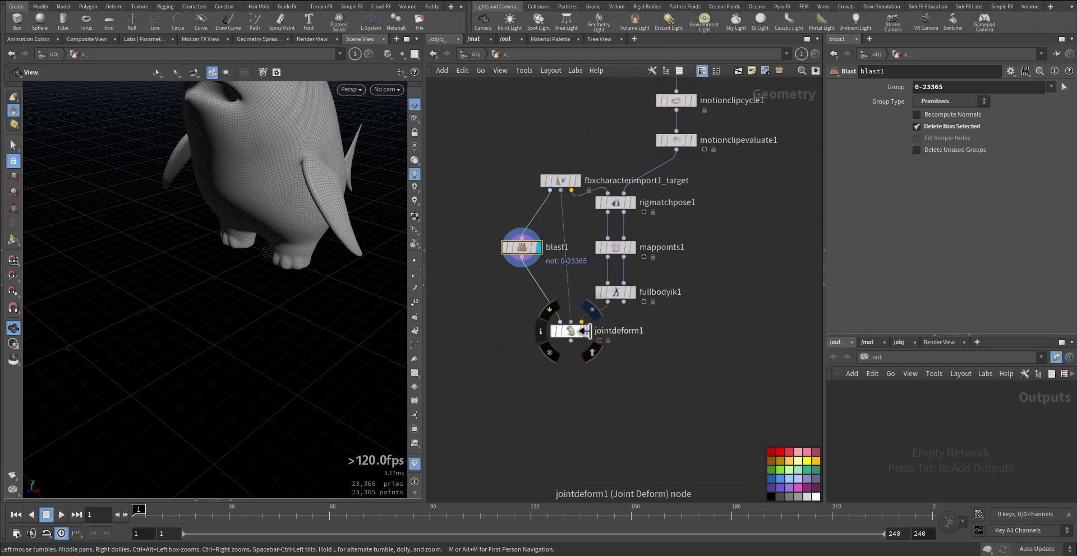
left_click(587, 331)
left_click(569, 331)
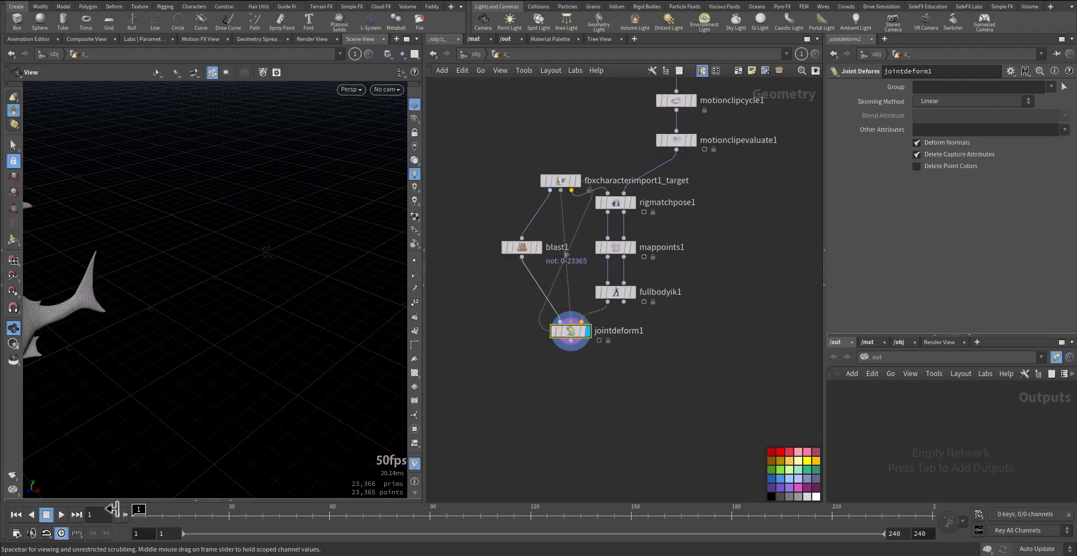
Play the cycled walk on the deformed shark body and return to frame 1.
scroll(60, 364, "down", 5)
middle_click_drag(152, 312, 225, 250)
left_click_drag(224, 251, 240, 275)
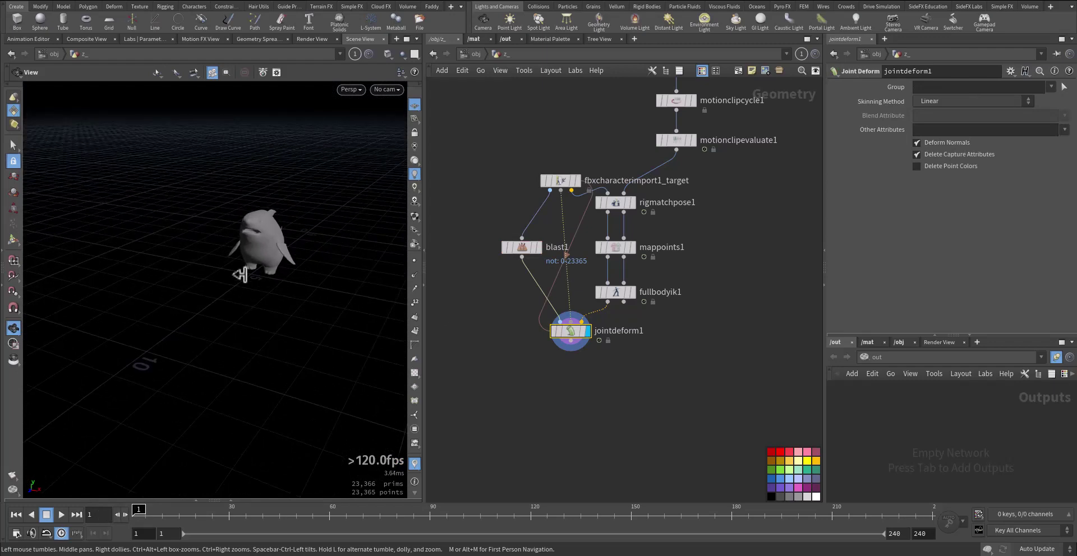
key("Up")
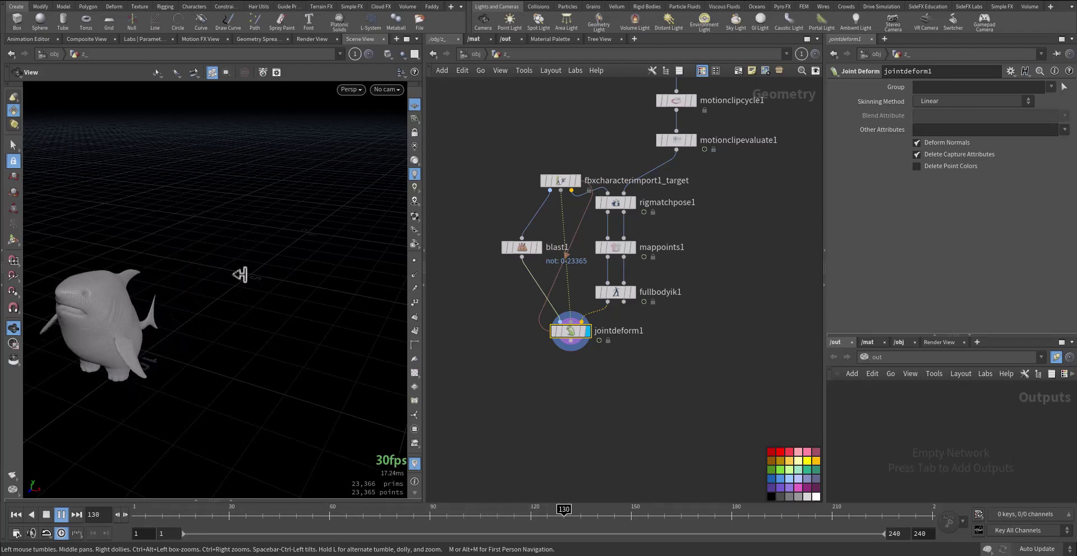
key("ctrl+Up")
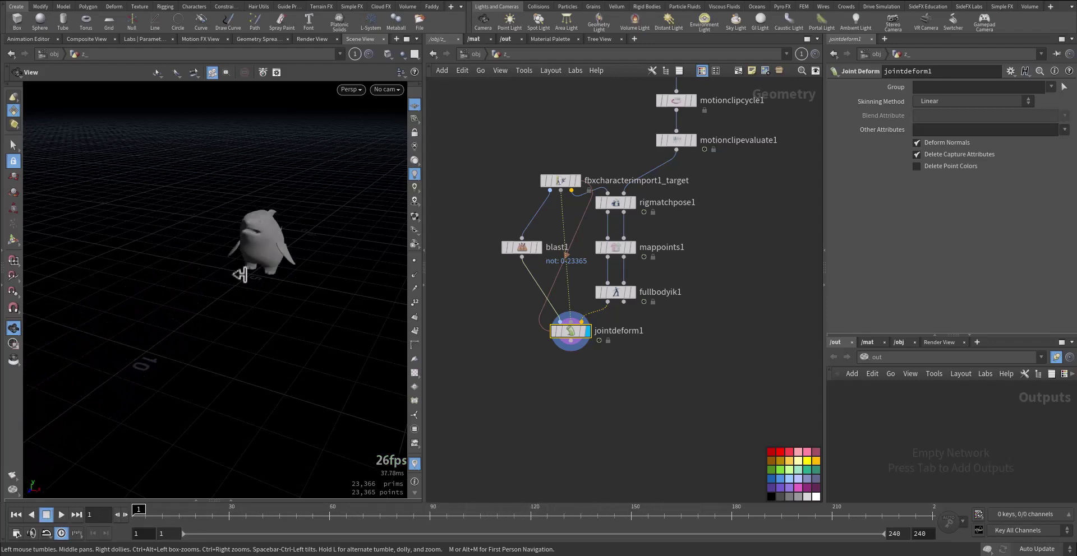
Move fbxcharacterimport1_target higher above the rig nodes and show fbxanimimport1_source's import settings.
middle_click_drag(526, 143, 492, 157)
left_click_drag(523, 193, 537, 160)
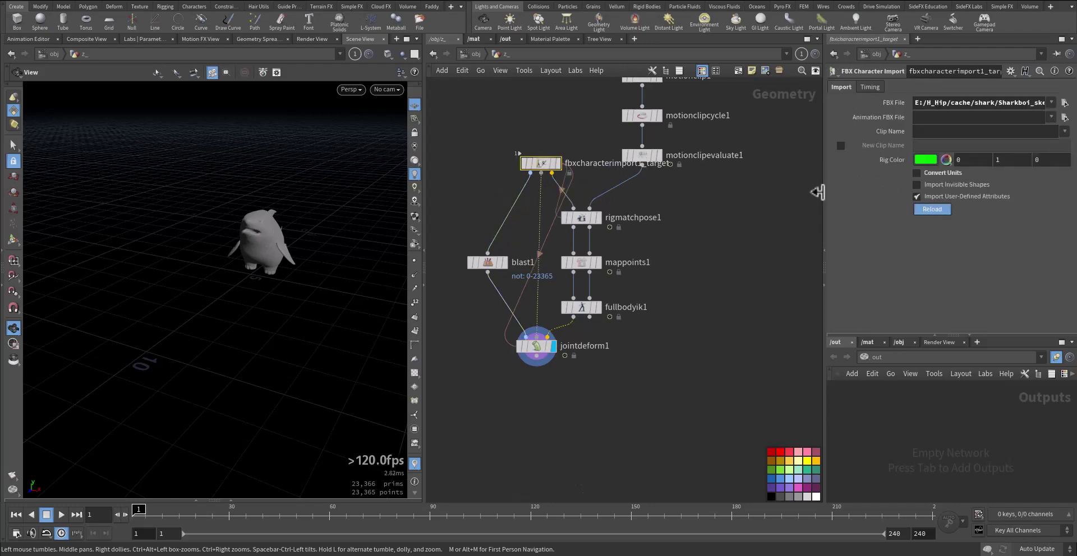
middle_click_drag(586, 132, 571, 243)
left_click(575, 146)
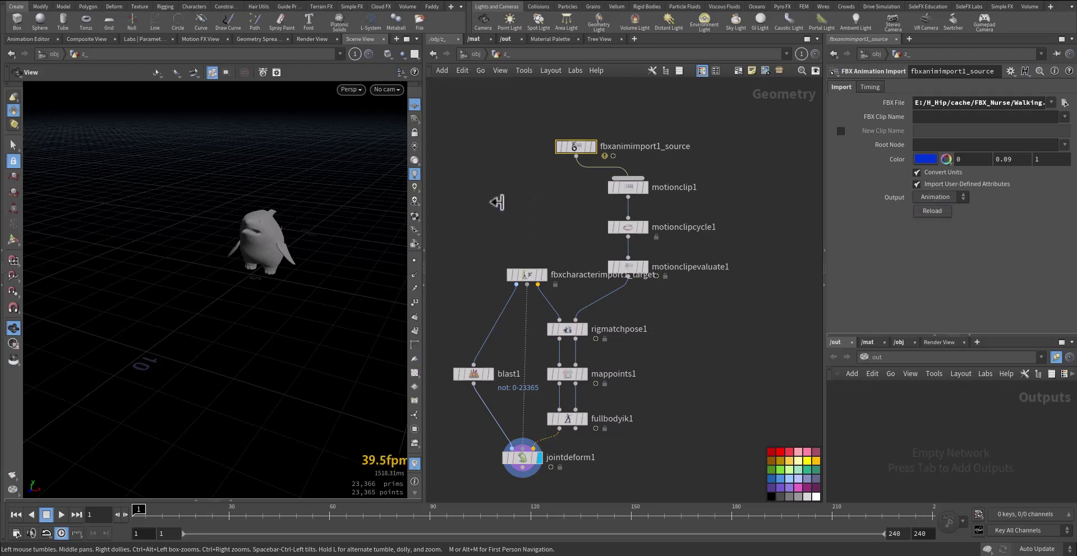
Replay the start of the shark's walk from a different angle and return to frame 1.
left_click_drag(262, 244, 262, 233)
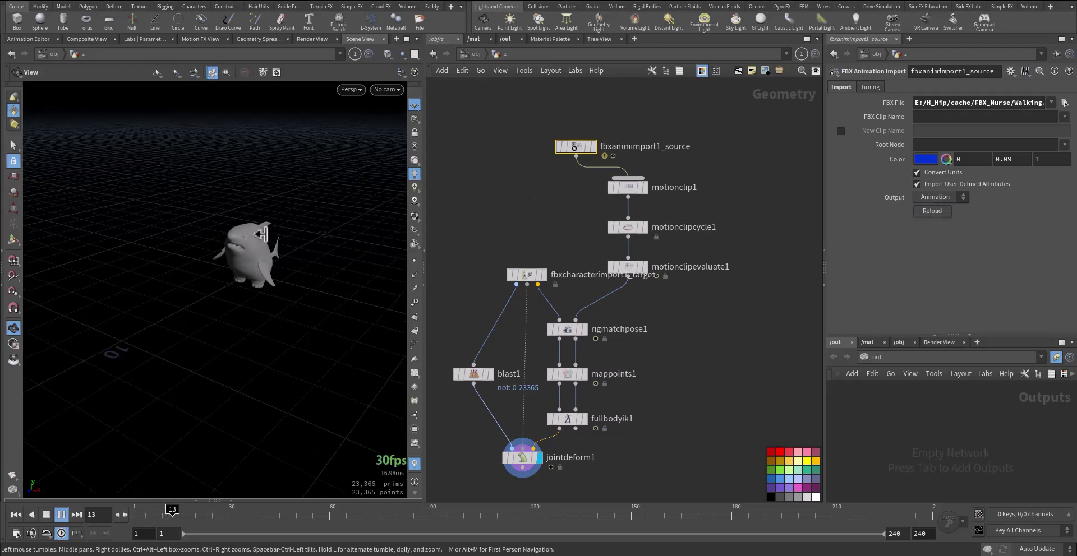
key("Up")
key("ctrl+Up")
Display rigmatchpose1 and mappoints1 in turn, and examine the joint mapping and the offset between the two skeletons.
left_click(584, 329)
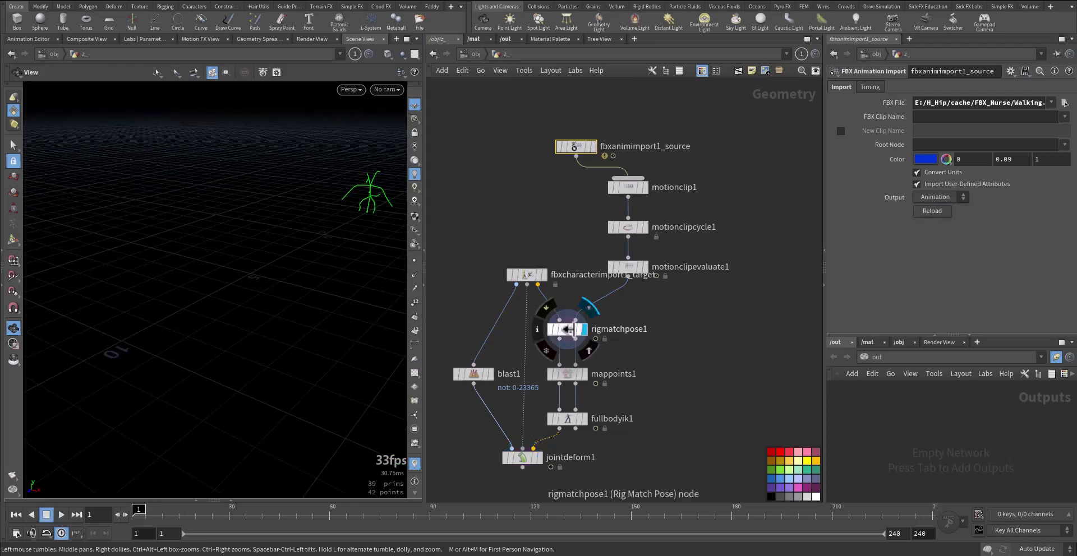
left_click(567, 330)
left_click_drag(349, 222, 221, 277)
left_click(583, 374)
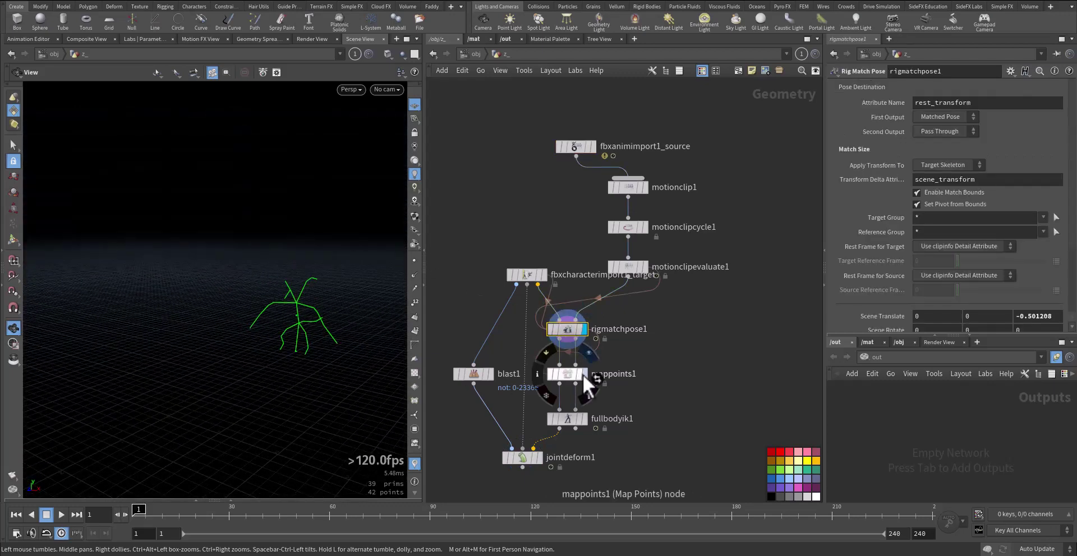
left_click(577, 375)
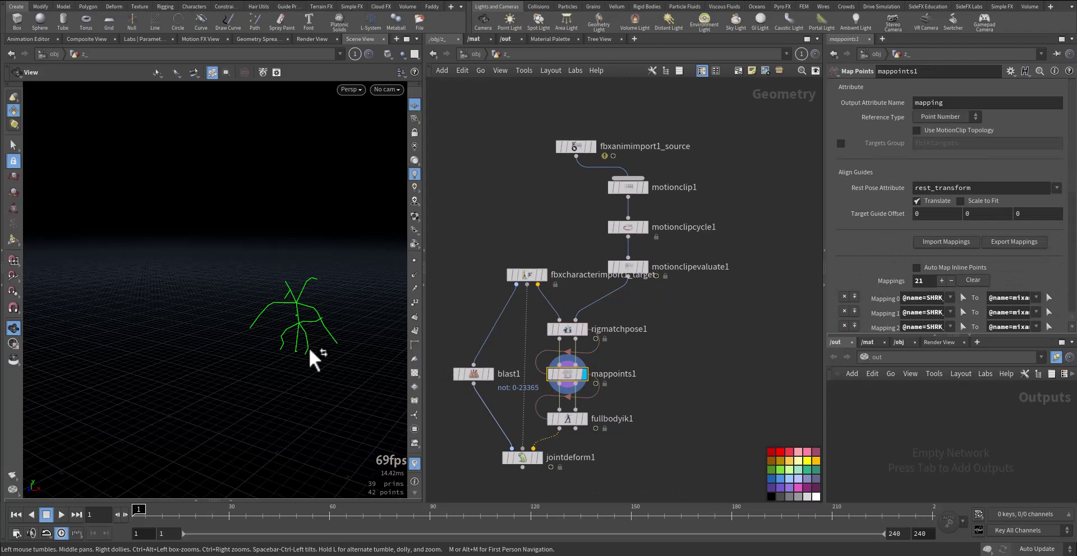
key("Return")
left_click_drag(308, 355, 328, 337, "alt")
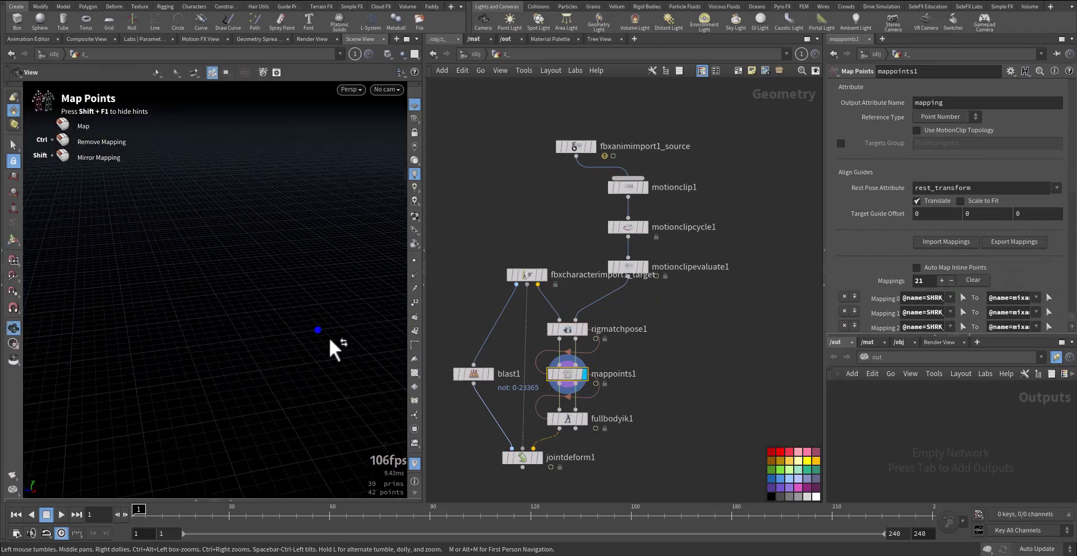
middle_click_drag(329, 338, 94, 350, "alt")
middle_click_drag(164, 340, 106, 338, "alt")
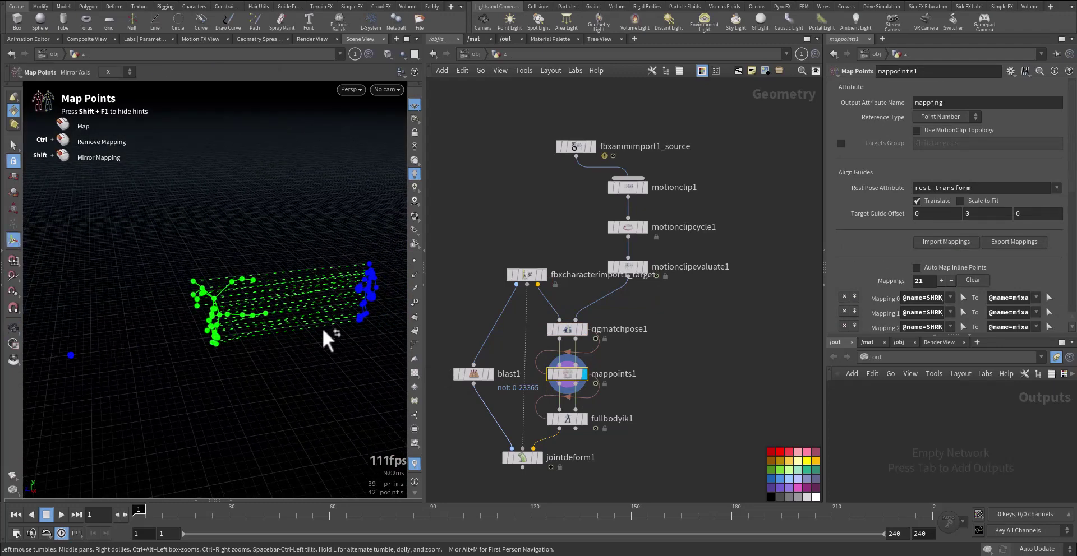
Activate the Rig Match Pose tool on rigmatchpose1 and move the target skeleton along Z to a Scene Translate of -4.4725.
left_click(584, 328)
left_click(570, 329)
key("Return")
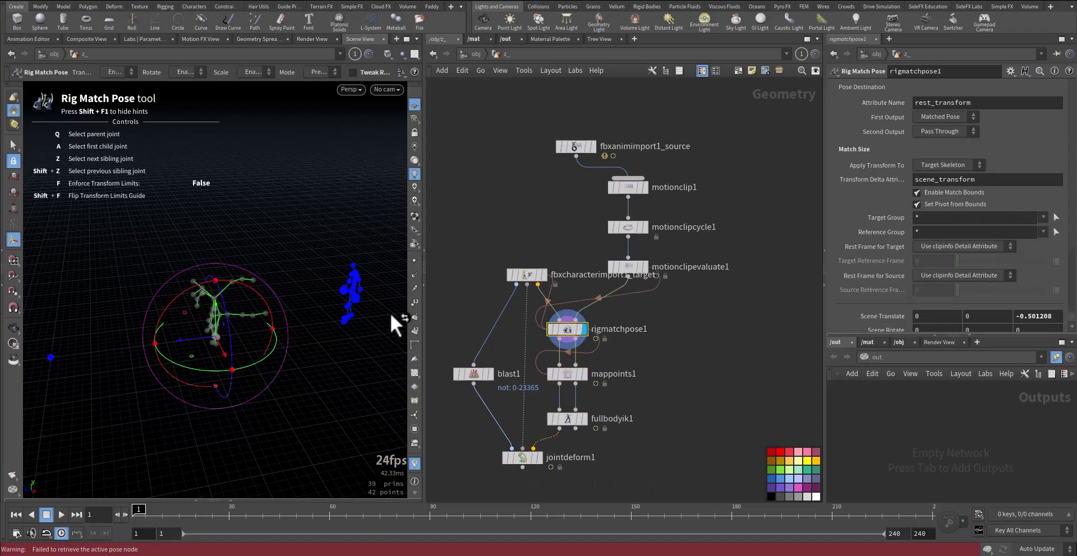
left_click_drag(194, 338, 322, 325)
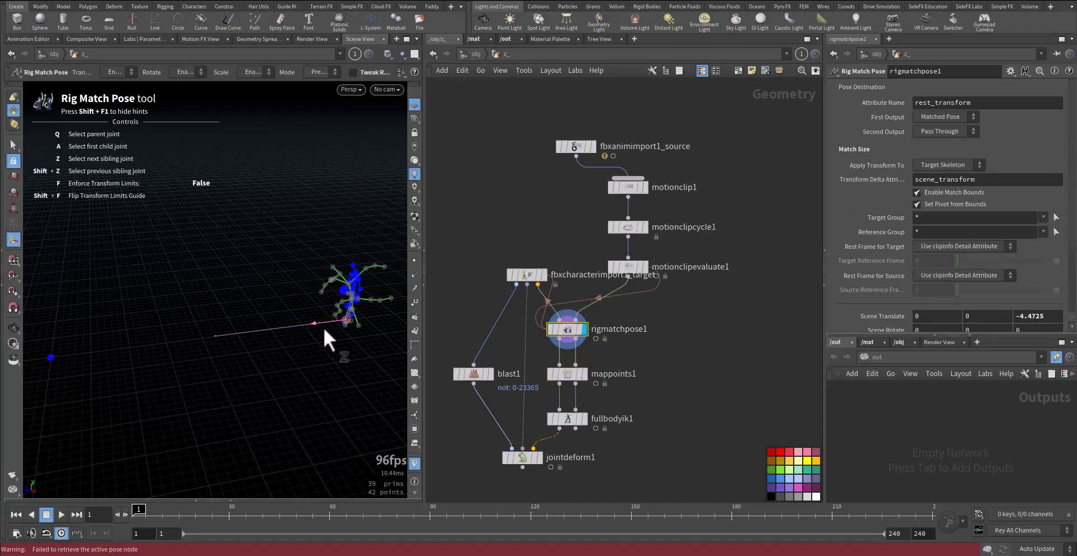
Check the aligned skeletons in mappoints1 and fullbodyik1, then display jointdeform1 and frame the deformed shark.
left_click(584, 374)
left_click(568, 375)
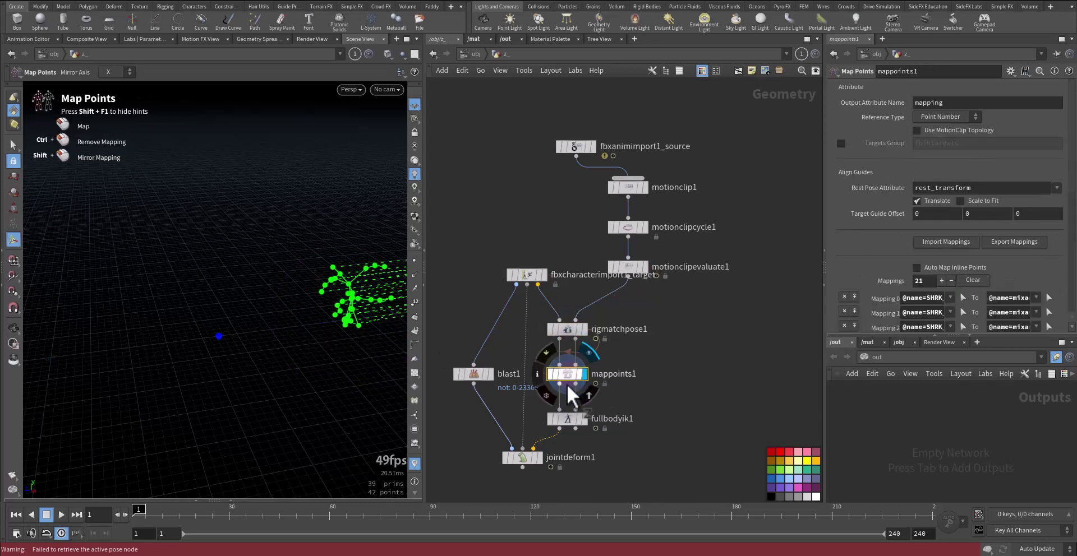
left_click(583, 421)
left_click(563, 420)
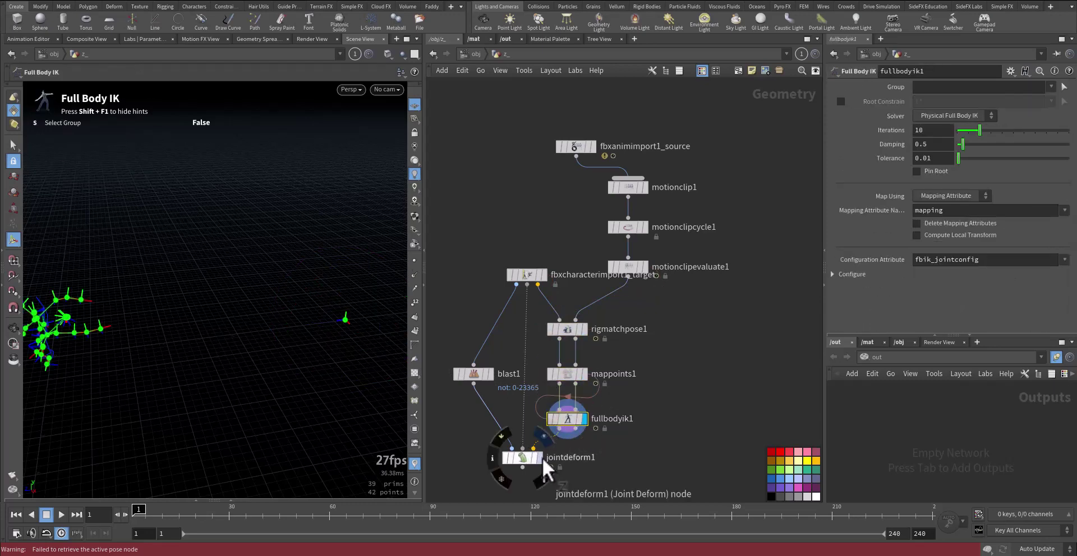
left_click(539, 458)
left_click(525, 459)
key("Escape")
right_click_drag(292, 409, 133, 383)
middle_click_drag(34, 383, 136, 341)
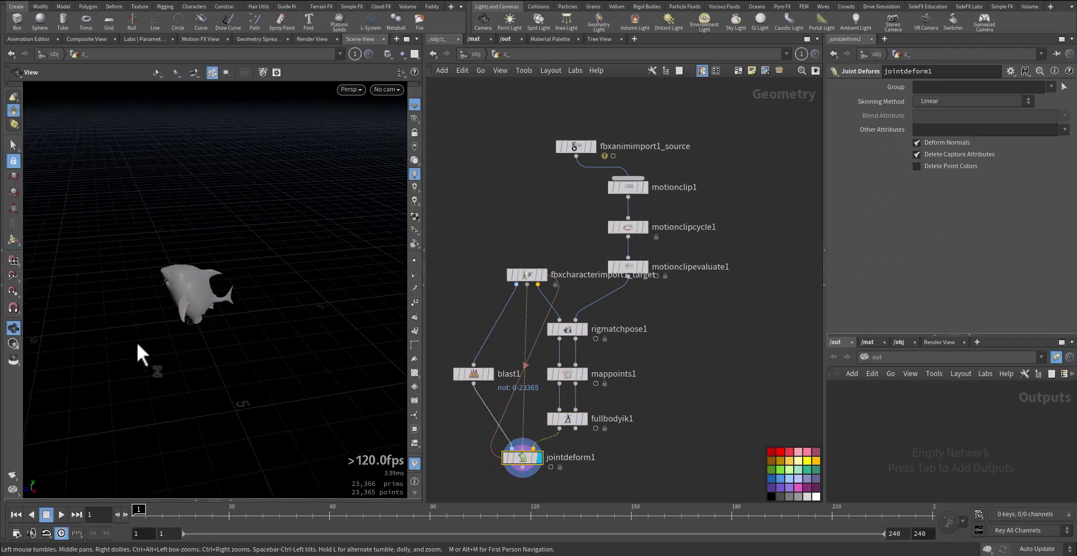
left_click_drag(136, 341, 356, 244)
Play the realigned shark walk, return to frame 1, and examine the character from another angle.
key("Return")
key("Up")
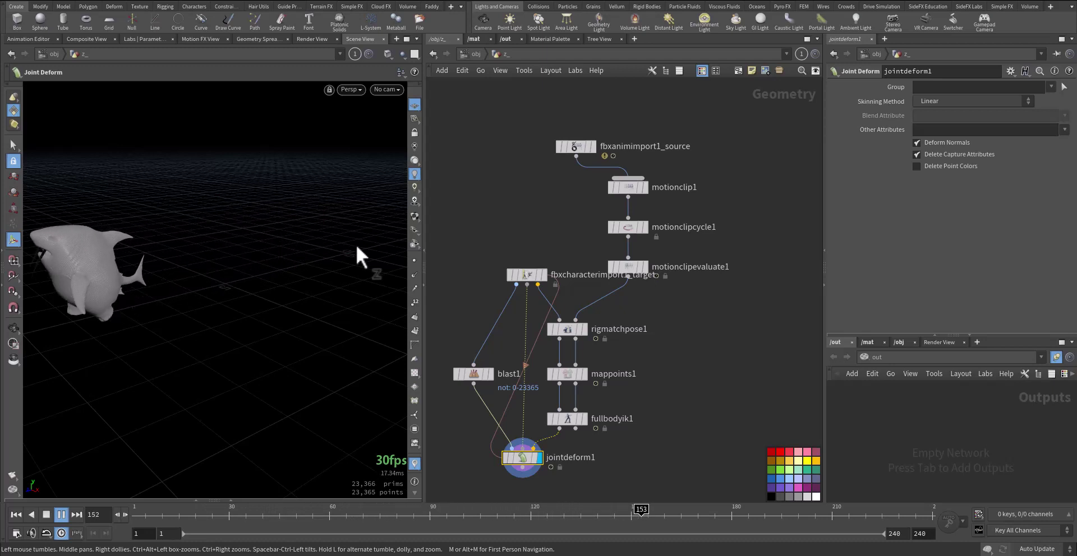
key("ctrl+Up")
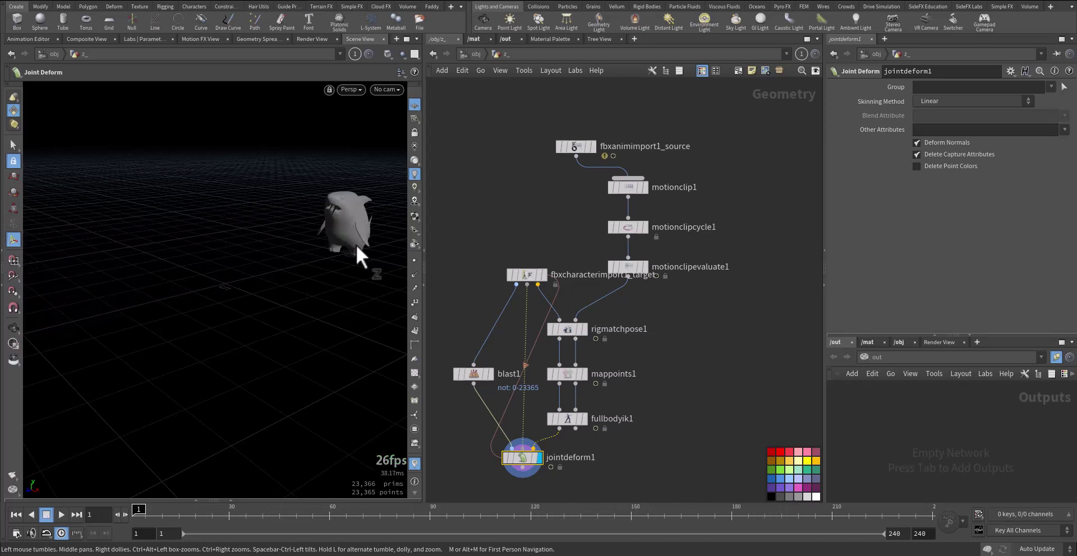
key("Escape")
left_click_drag(270, 317, 289, 302)
scroll(289, 303, "down", 3)
key("Return")
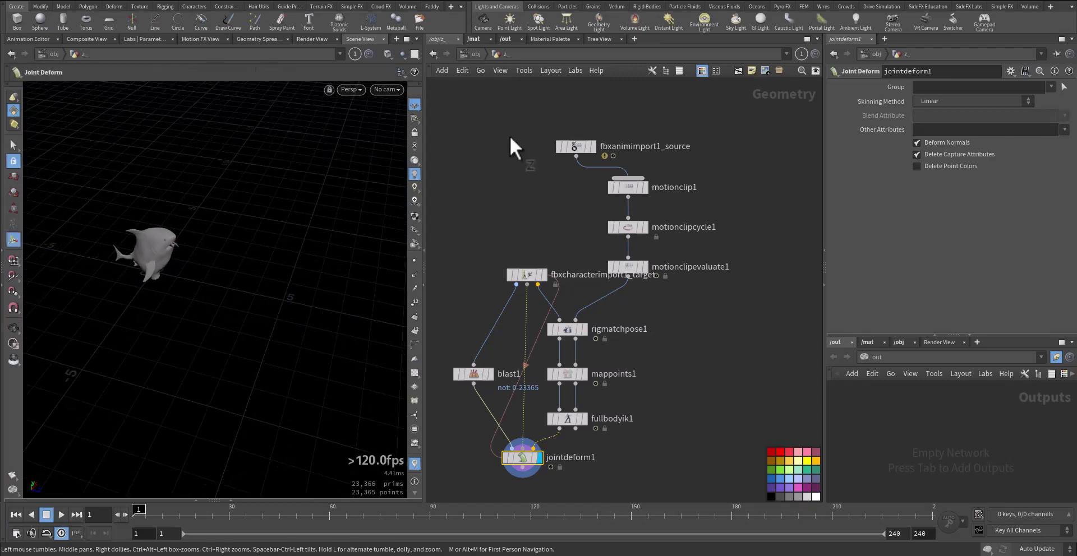
Add a distant light seen through the free perspective view, and return to the z_ geometry network.
left_click(671, 24)
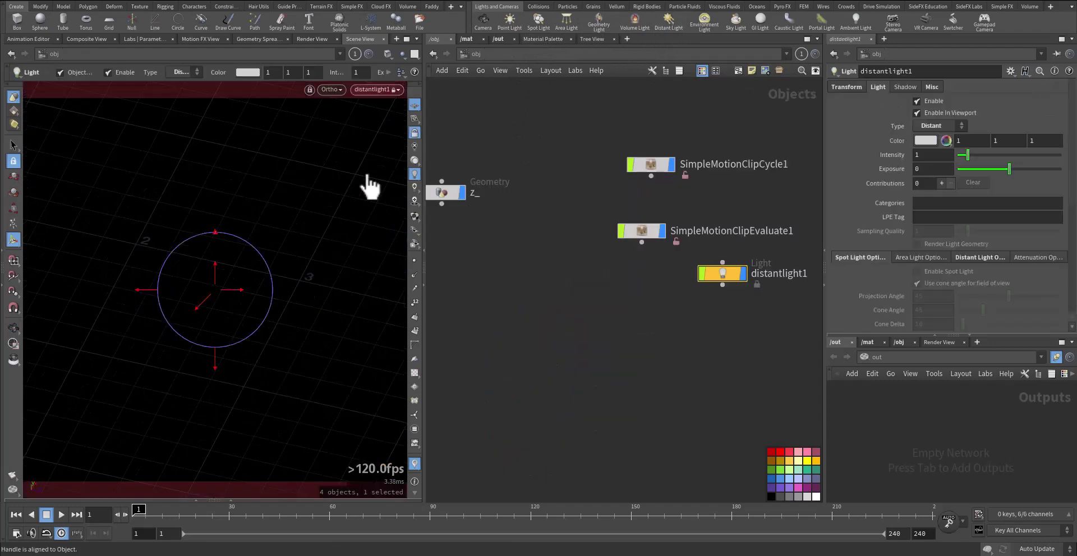
left_click(415, 134)
key("space+1")
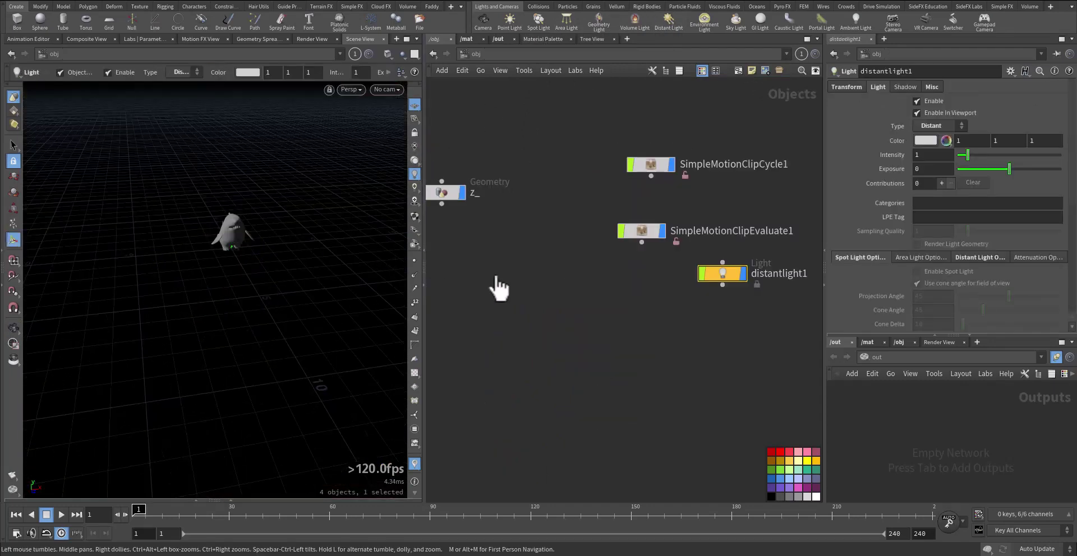
middle_click_drag(512, 257, 521, 261)
double_click(501, 217)
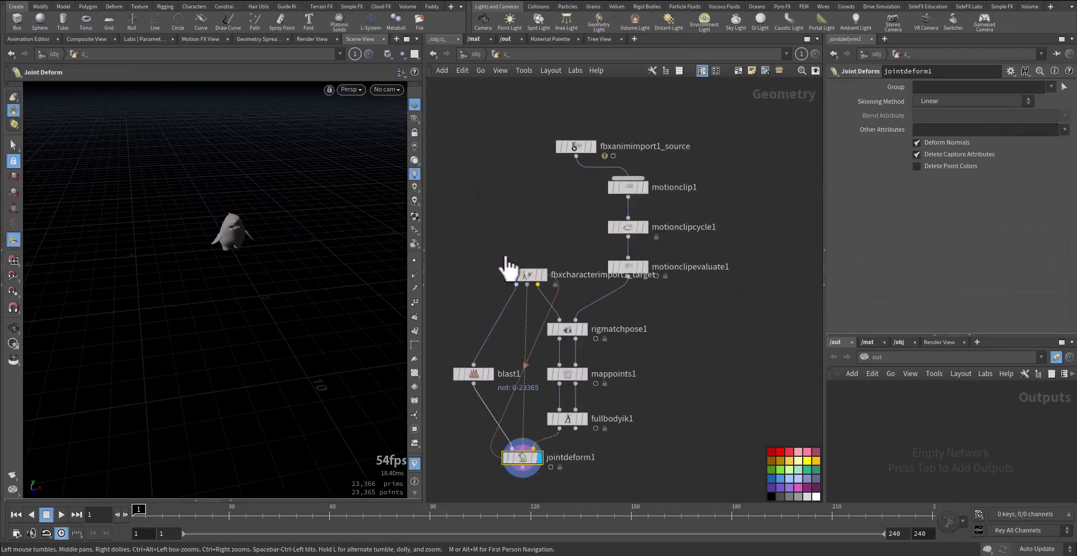
Play the shark walk under the new light from a closer angle and return to frame 1.
right_click_drag(216, 227, 329, 209, "alt")
left_click_drag(264, 255, 203, 227, "alt")
key("Up")
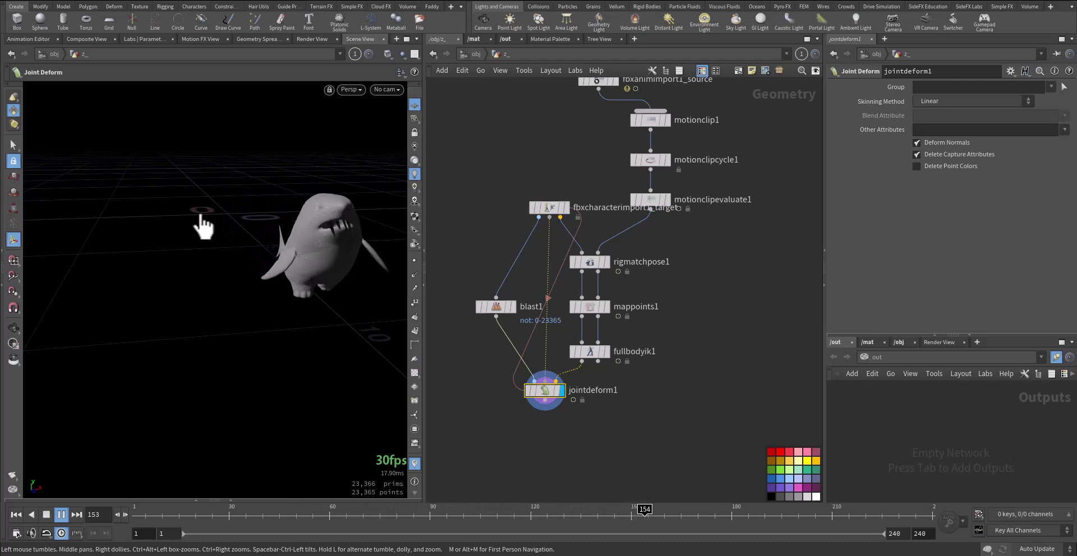
key("ctrl+Up")
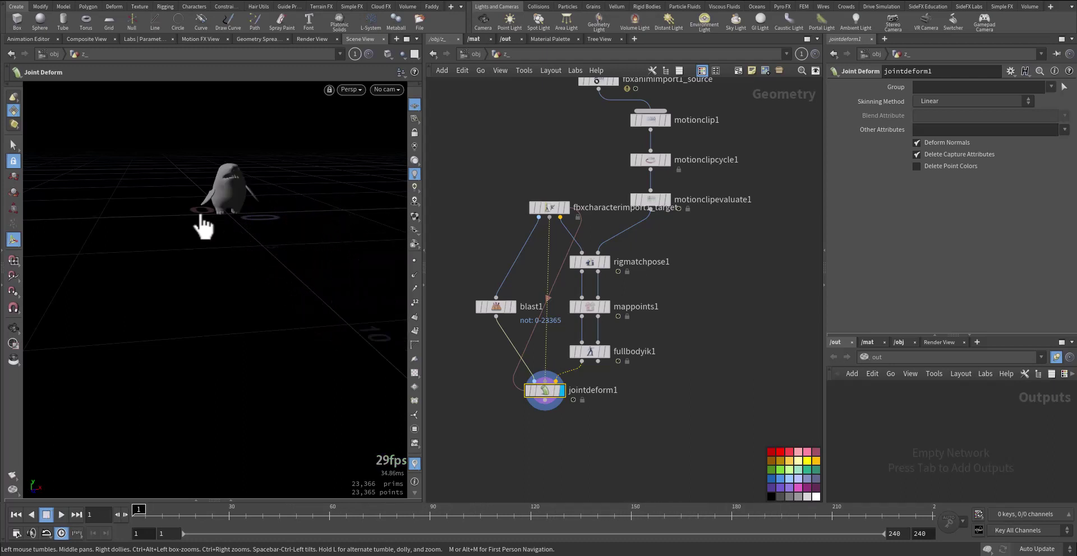
Check the settings of motionclip1 and fbxanimimport1_source, and search the available nodes for clip operators.
middle_click_drag(524, 171, 515, 240)
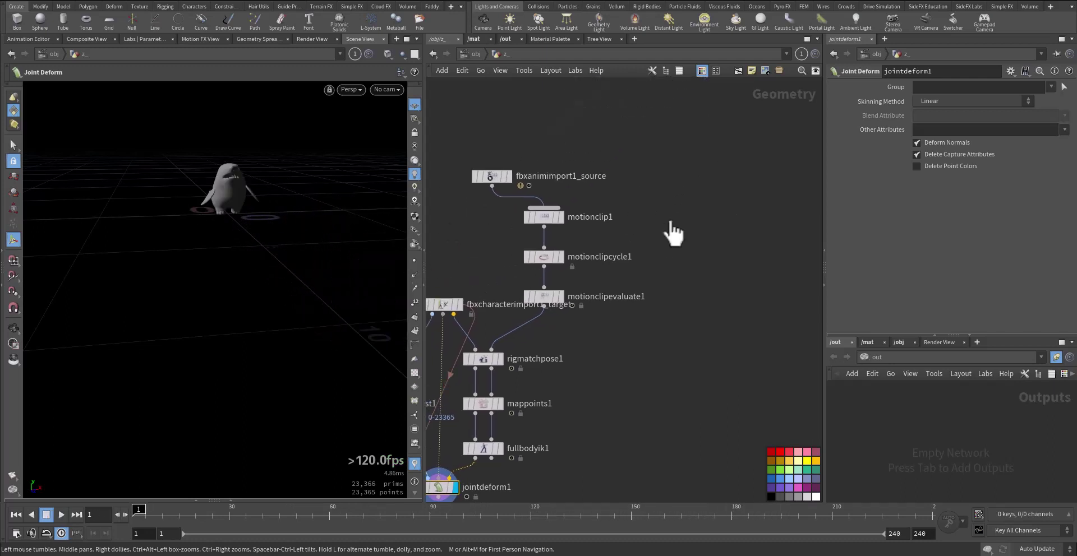
left_click(558, 221)
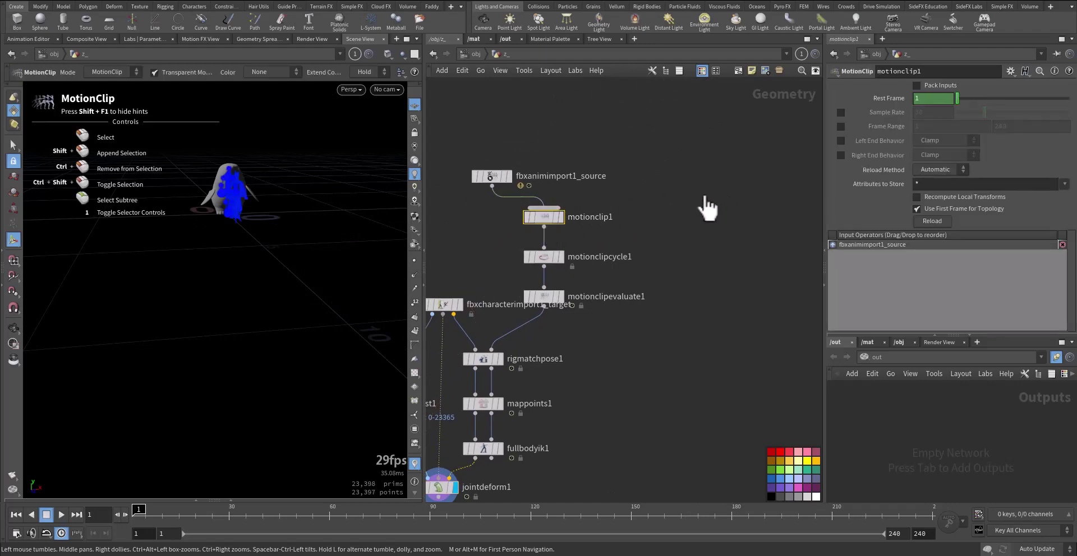
left_click(491, 176)
key("Tab")
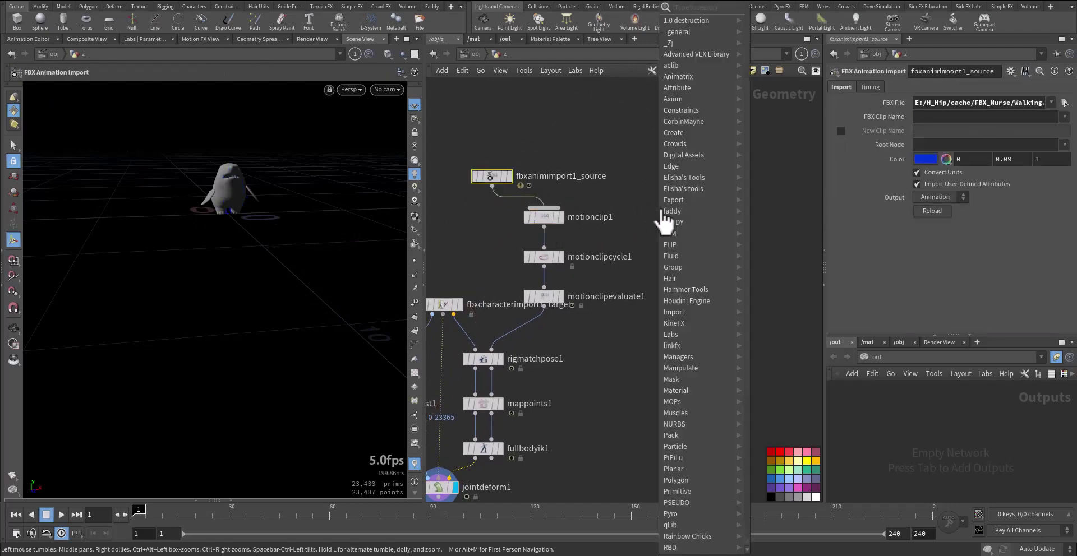
type("clip")
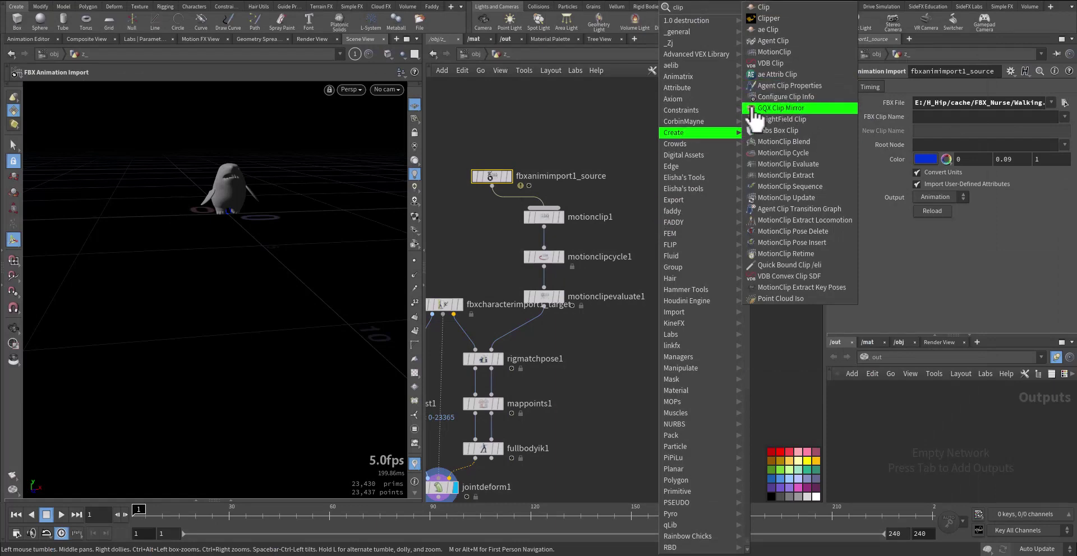
left_click(573, 142)
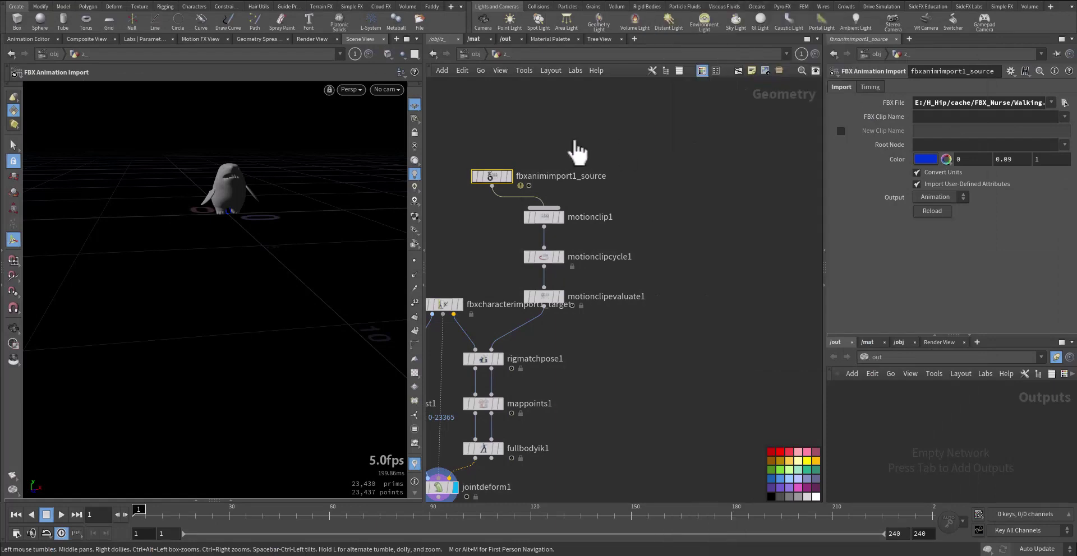
Duplicate fbxanimimport1_source beside the original and load running.fbx into the copy.
left_click_drag(547, 140, 693, 183)
left_click(1064, 104)
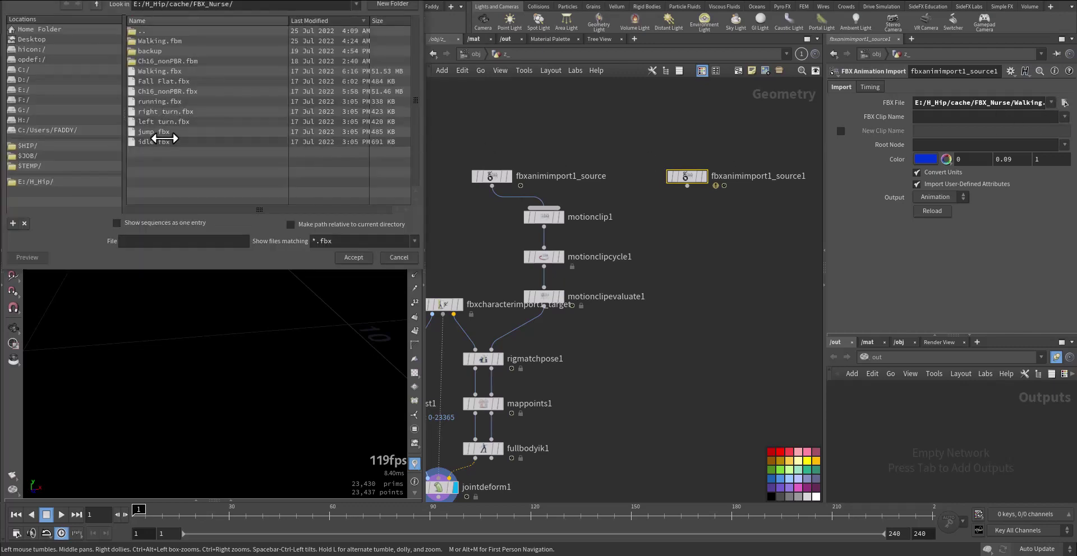
double_click(165, 102)
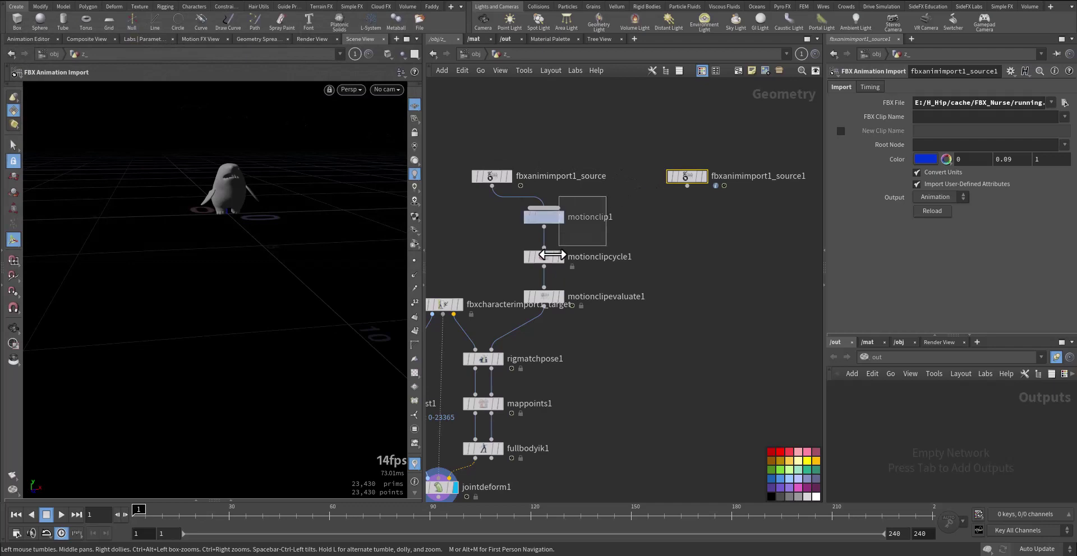
Duplicate the motionclip1, motionclipcycle1 and motionclipevaluate1 chain, feed it from fbxanimimport1_source1, and display motionclipevaluate2.
left_click_drag(552, 255, 693, 294)
left_click(634, 227)
left_click_drag(687, 187, 694, 208)
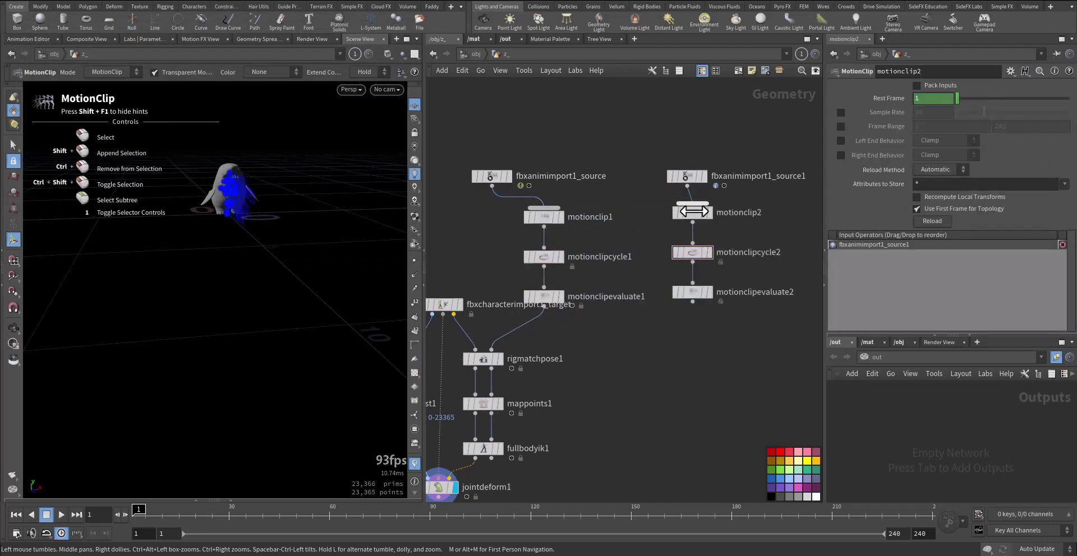
mouse_move(709, 288)
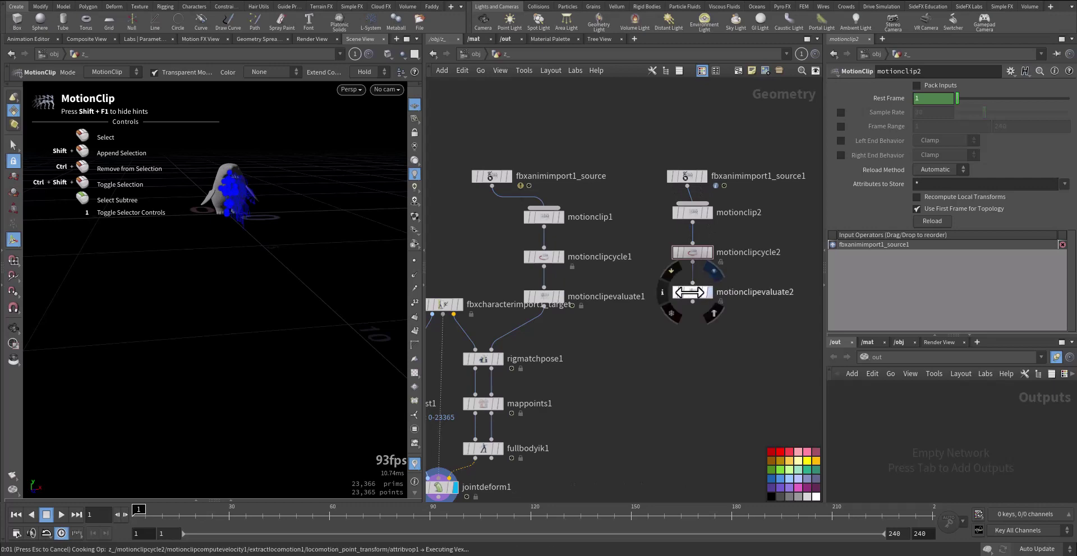
left_click(693, 291)
left_click_drag(311, 319, 144, 440)
mouse_move(140, 511)
left_mouse_down()
mouse_move(227, 512)
mouse_move(134, 509)
left_mouse_up()
Try joining motionclipevaluate1 and motionclipevaluate2 with a MotionClip Sequence node, and delete that node.
key("Tab")
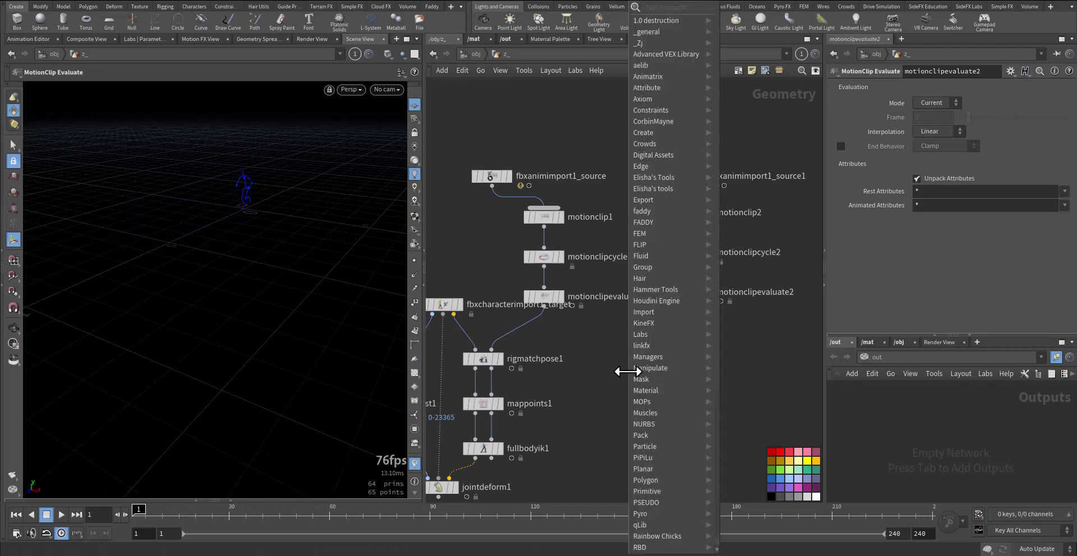
type("motion")
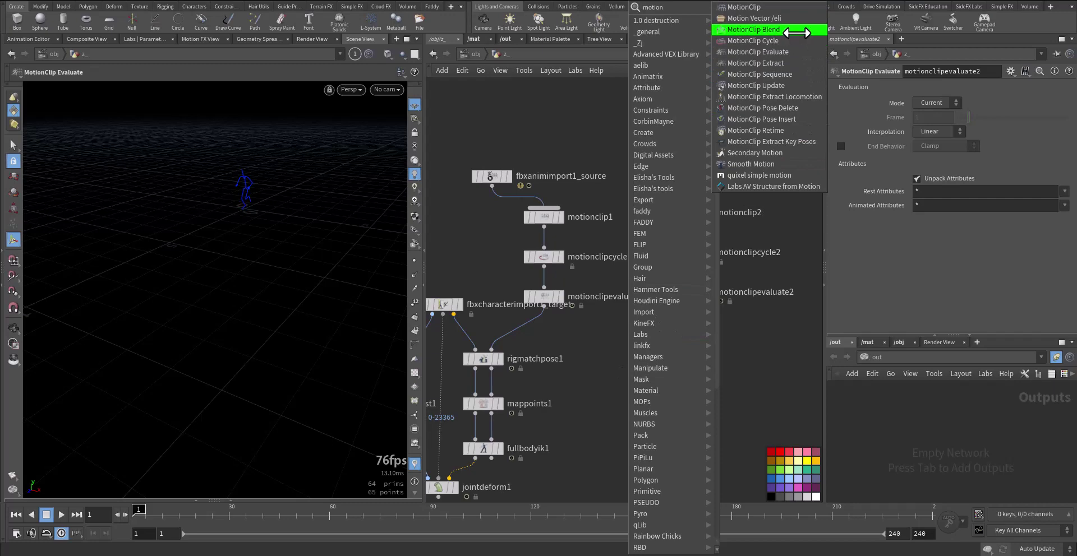
left_click(785, 74)
left_click(648, 375)
left_click(640, 365)
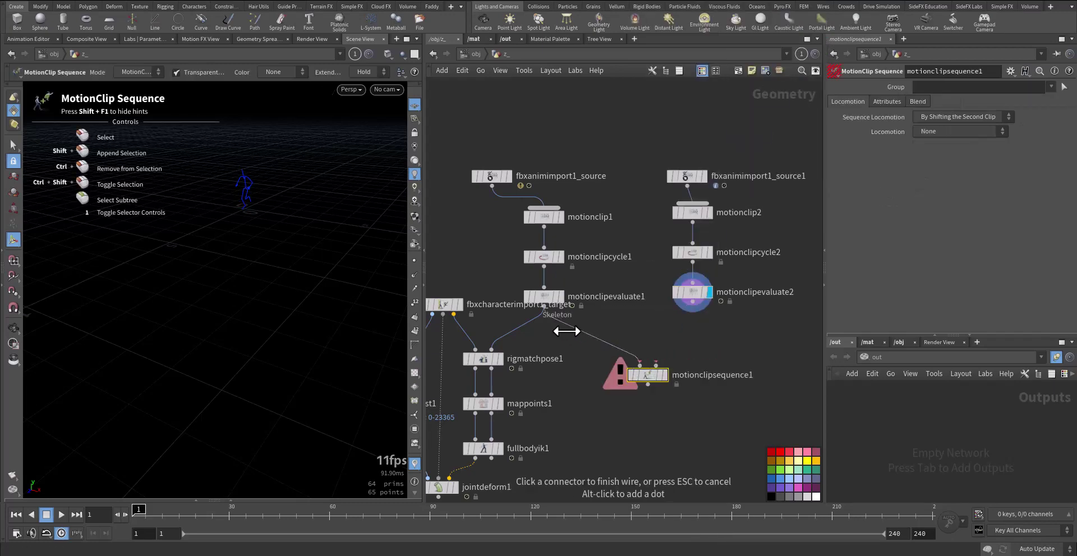
left_click(544, 307)
left_click(653, 361)
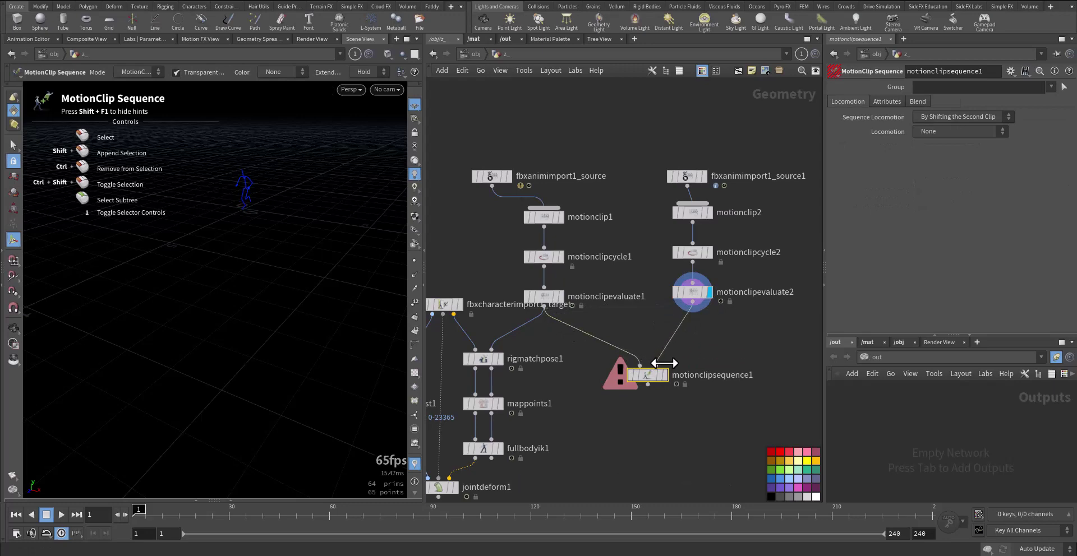
left_click(692, 303)
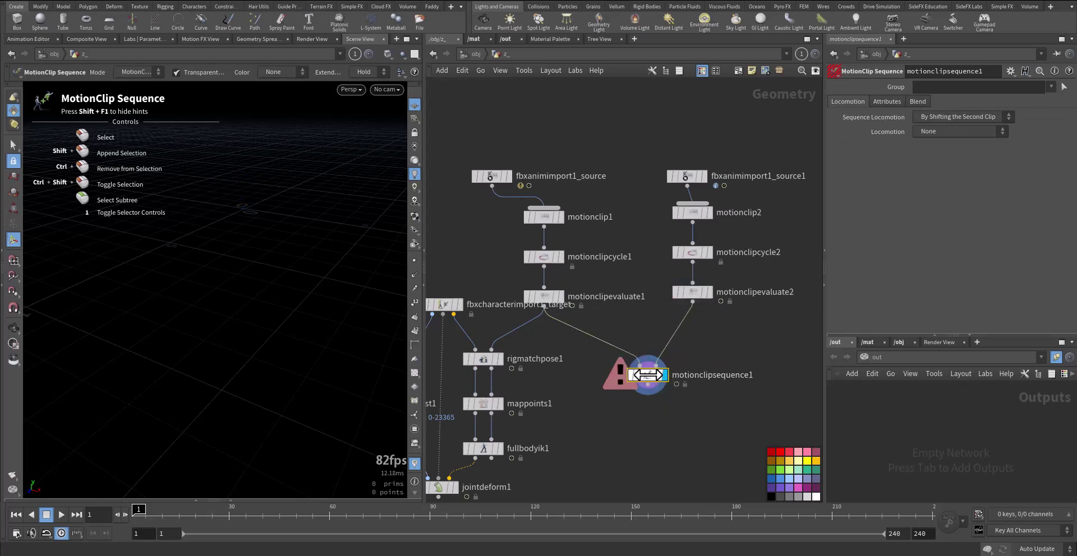
key("Delete")
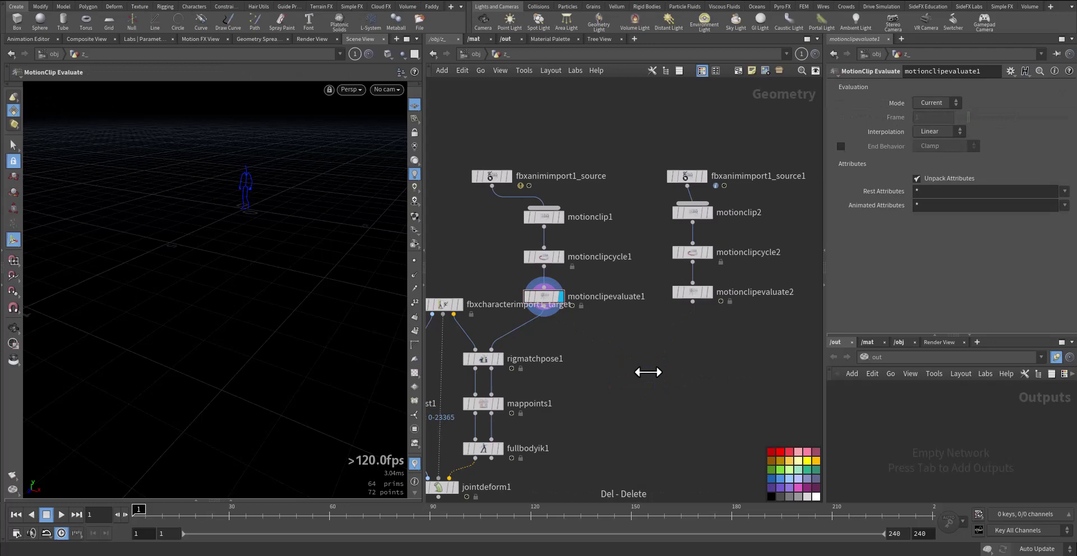
Try combining motionclipevaluate1 and motionclipevaluate2 with a MotionClip Blend node, and delete that node.
key("Tab")
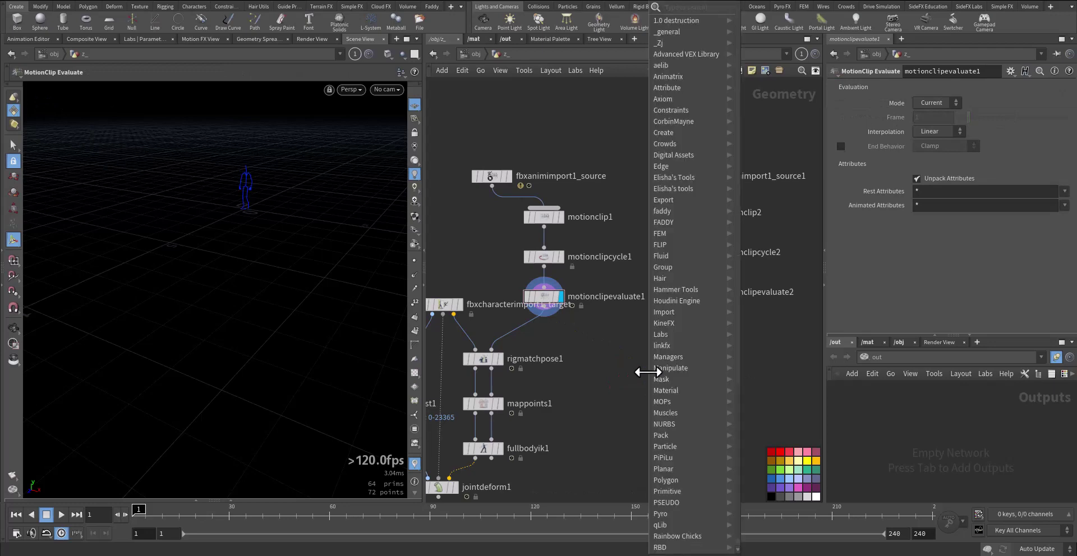
type("motion")
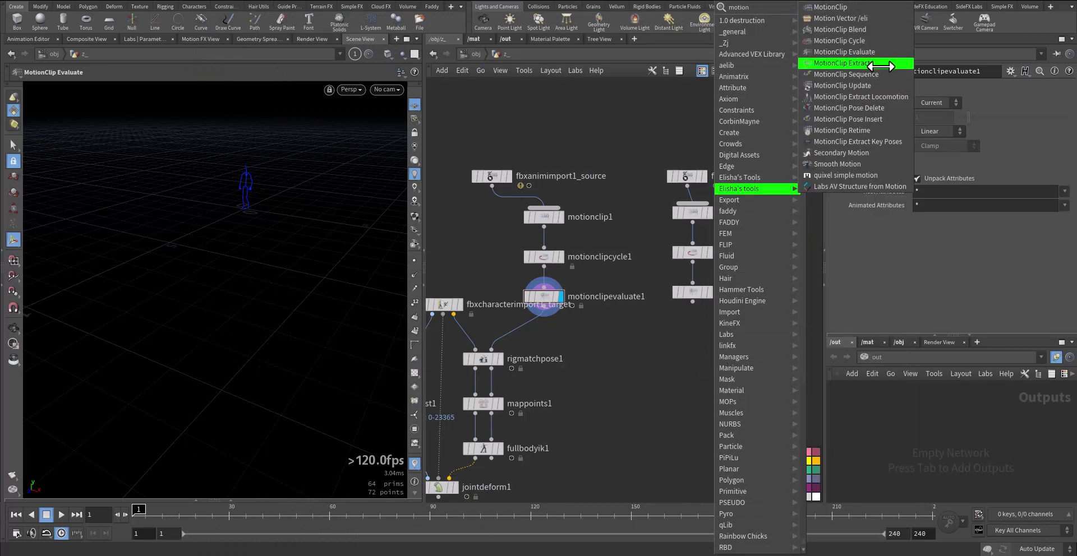
left_click(878, 32)
left_click(651, 373)
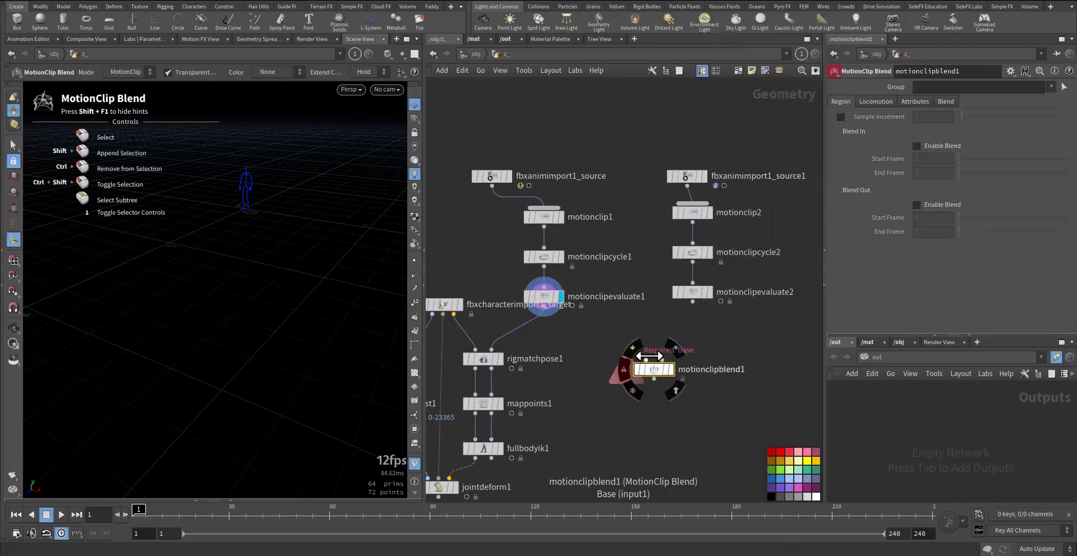
left_click(646, 359)
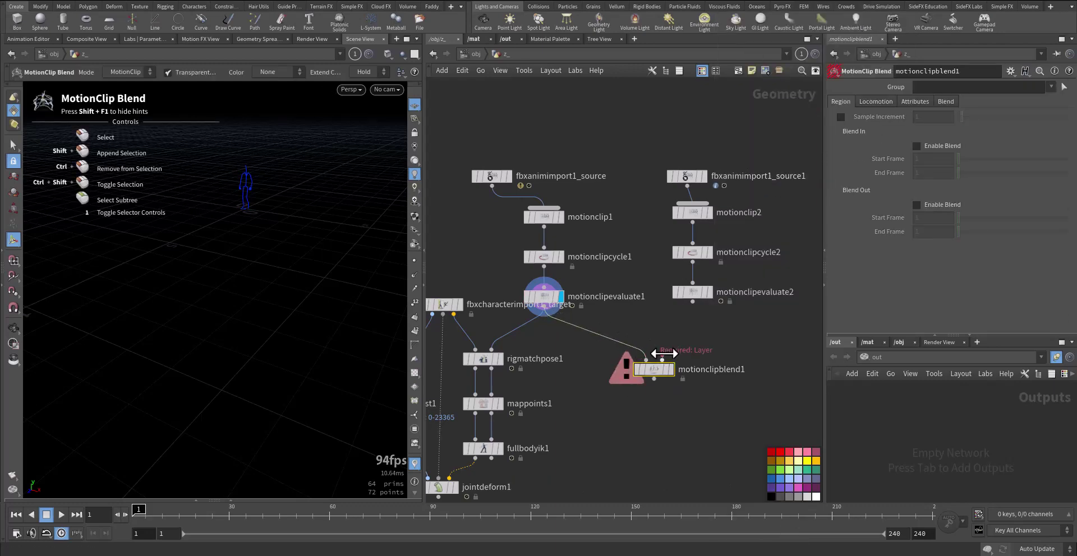
left_click(693, 302)
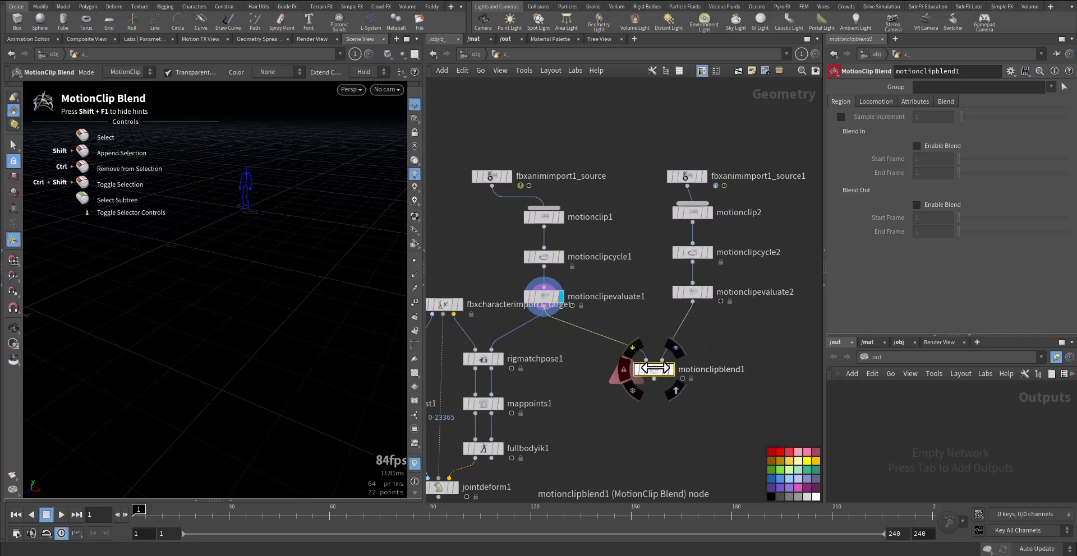
key("Delete")
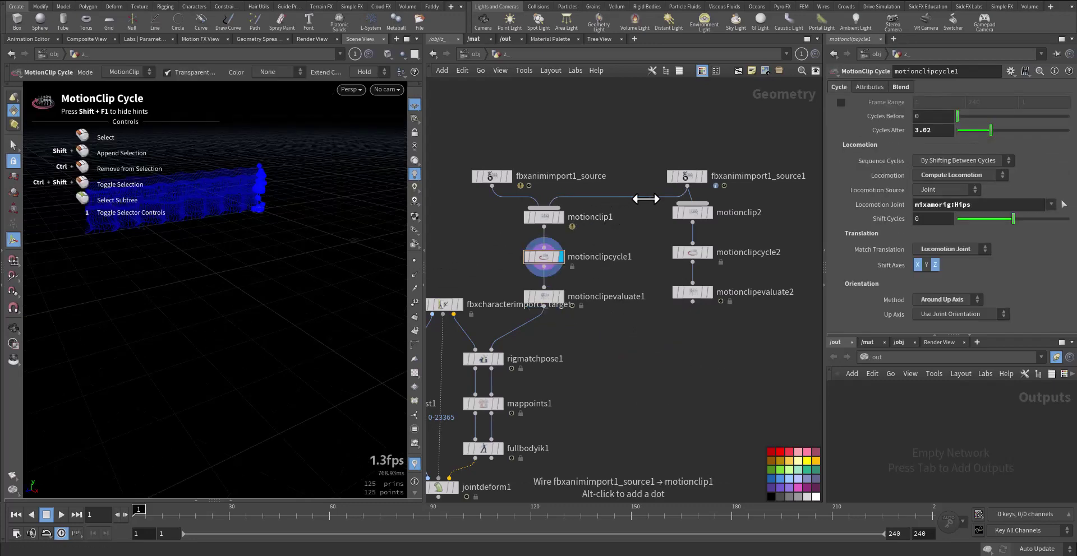
Wire fbxanimimport1_source1 into motionclip1 as a second input, and delete motionclip2, motionclipcycle2 and motionclipevaluate2.
left_click_drag(628, 198, 737, 303)
key("Delete")
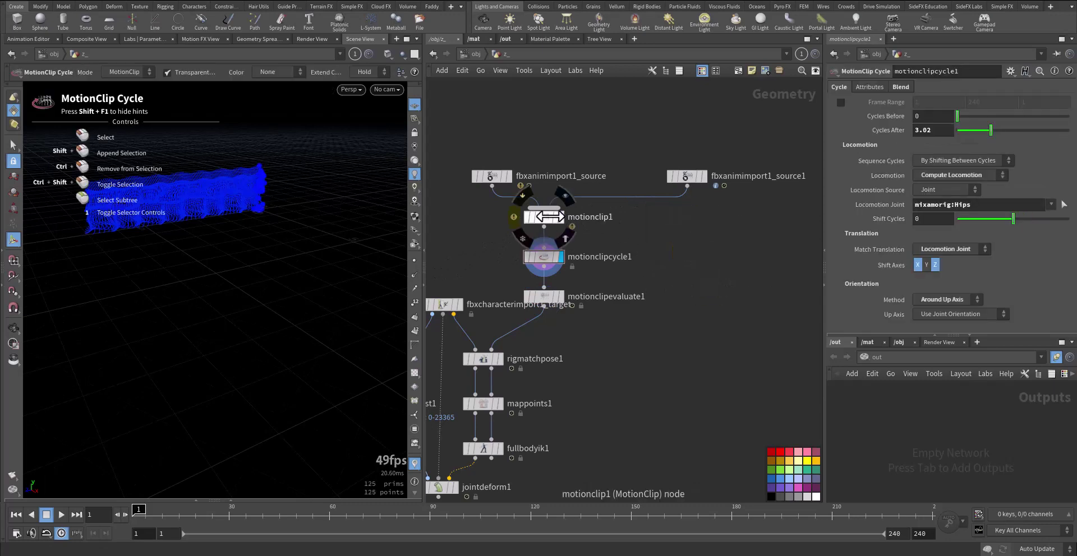
left_click(544, 217)
scroll(536, 210, "up", 5)
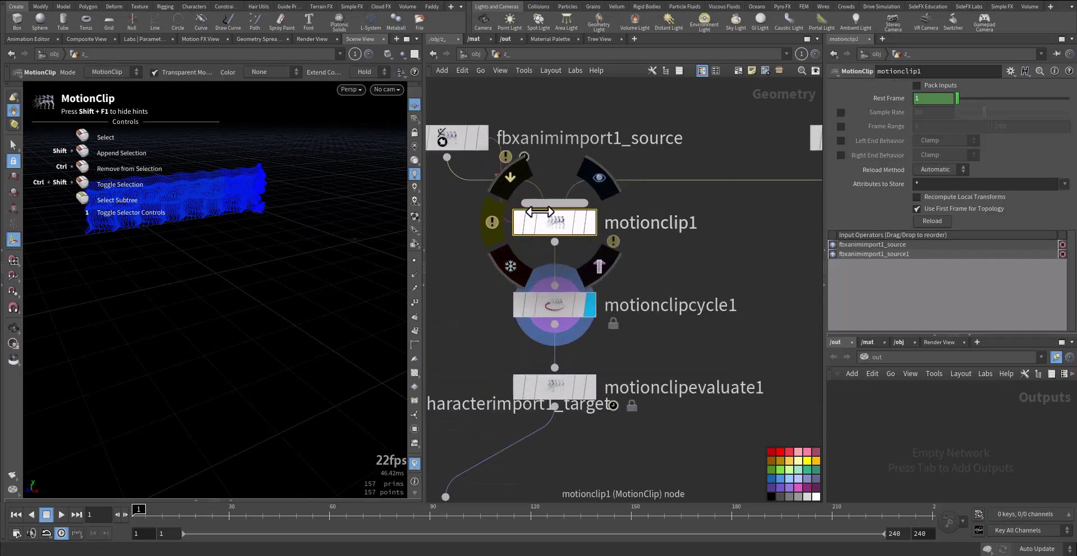
scroll(577, 235, "down", 3)
middle_click(563, 229)
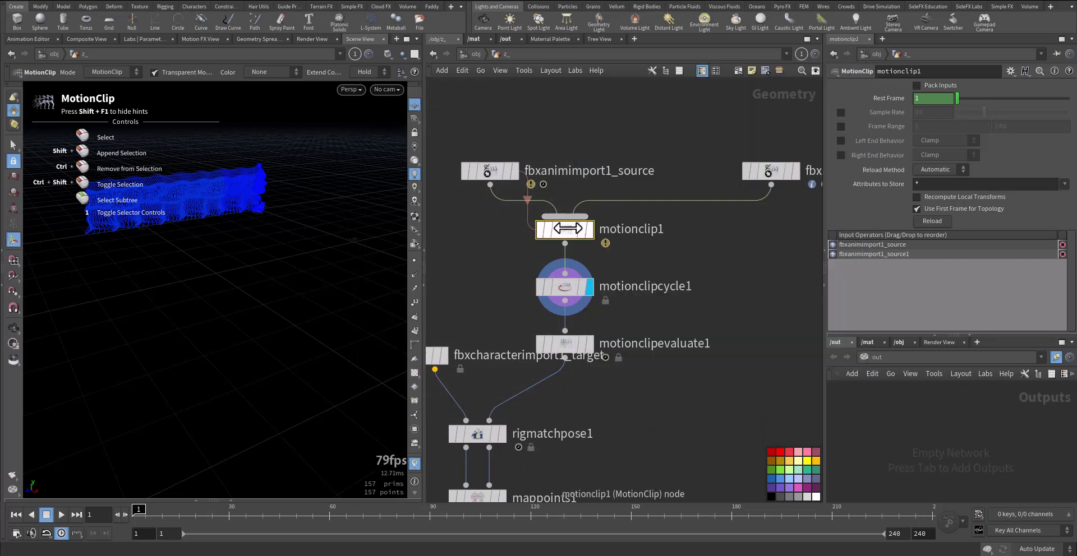
Set Cycles After to 10 on motionclipcycle1 and check the extended motion trail.
left_click(563, 287)
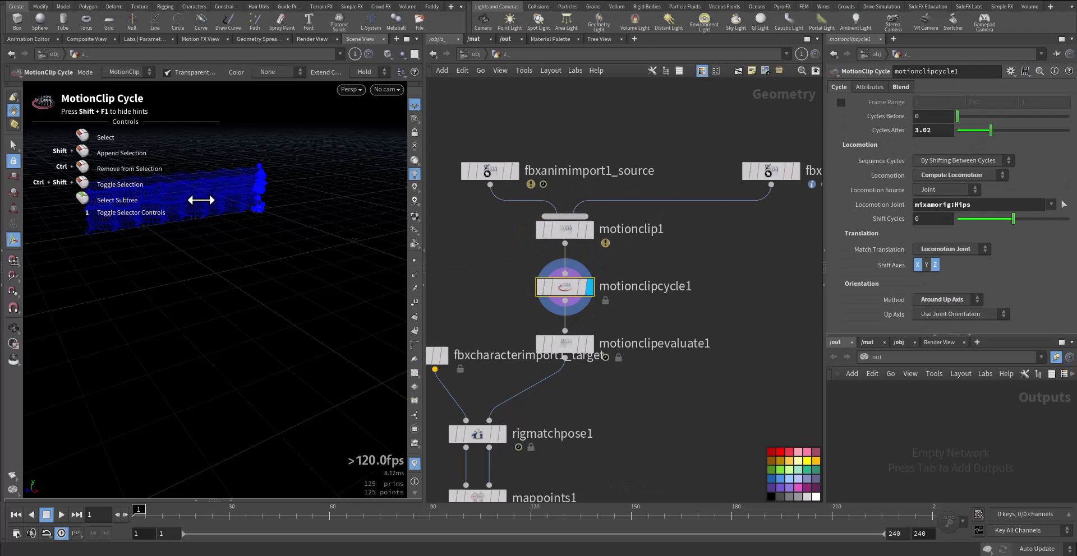
middle_click_drag(227, 222, 272, 260, "alt")
left_click_drag(272, 261, 240, 257, "alt")
right_click_drag(241, 258, 309, 244, "alt")
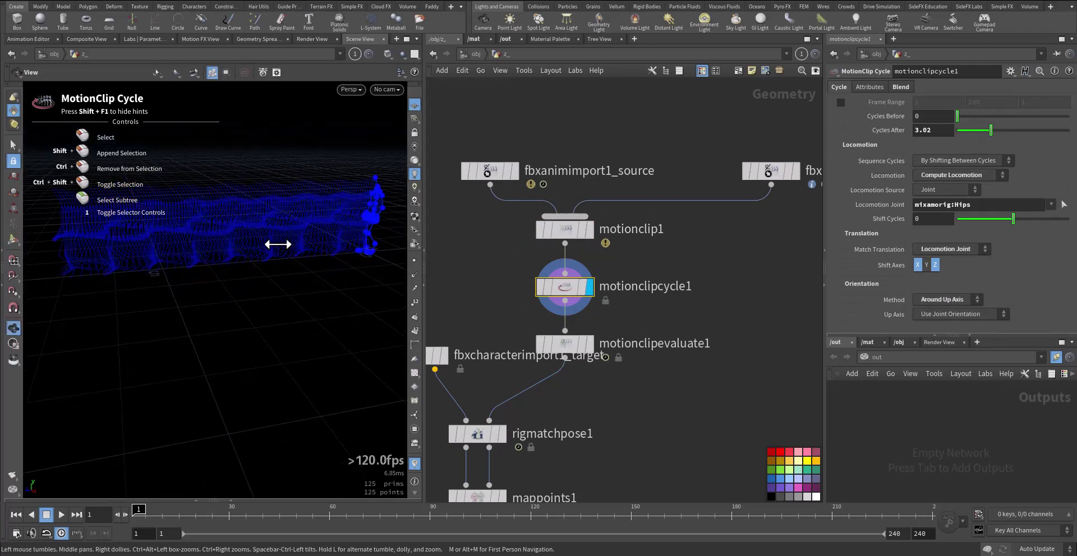
left_click_drag(278, 244, 313, 240)
key("Return")
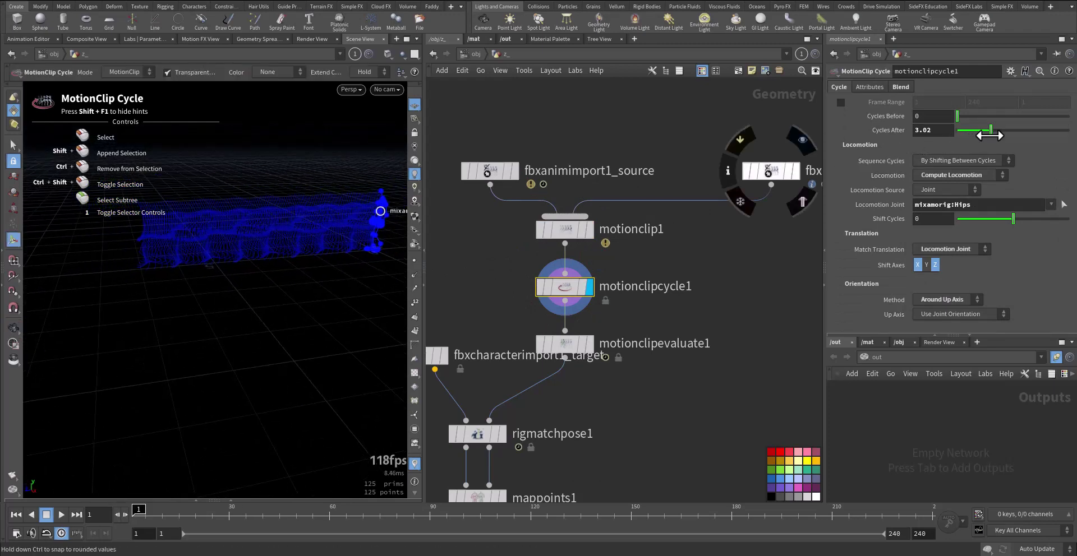
left_click_drag(990, 134, 1026, 147)
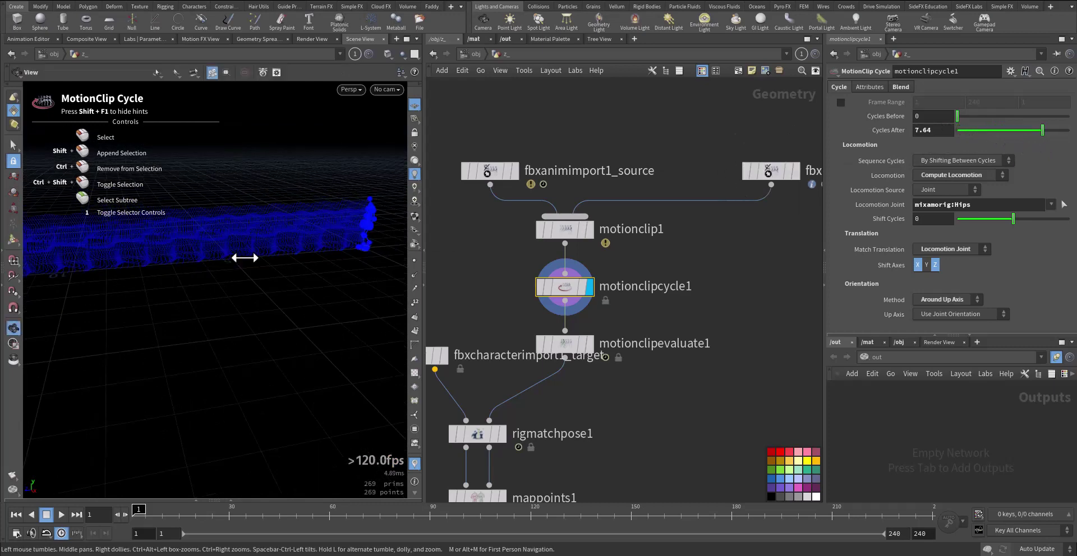
left_click_drag(245, 257, 405, 302, "alt")
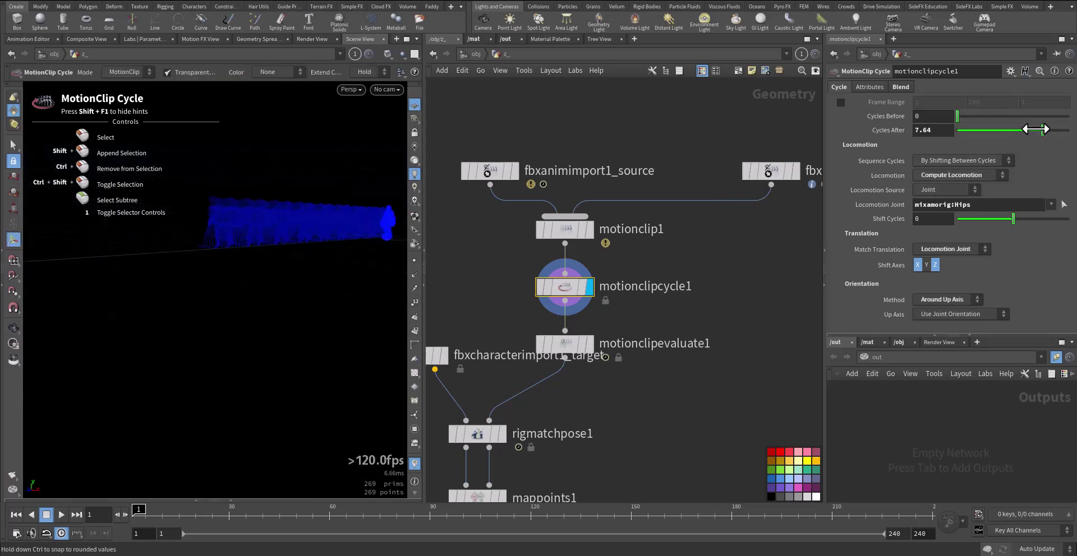
left_click_drag(1041, 129, 1069, 130)
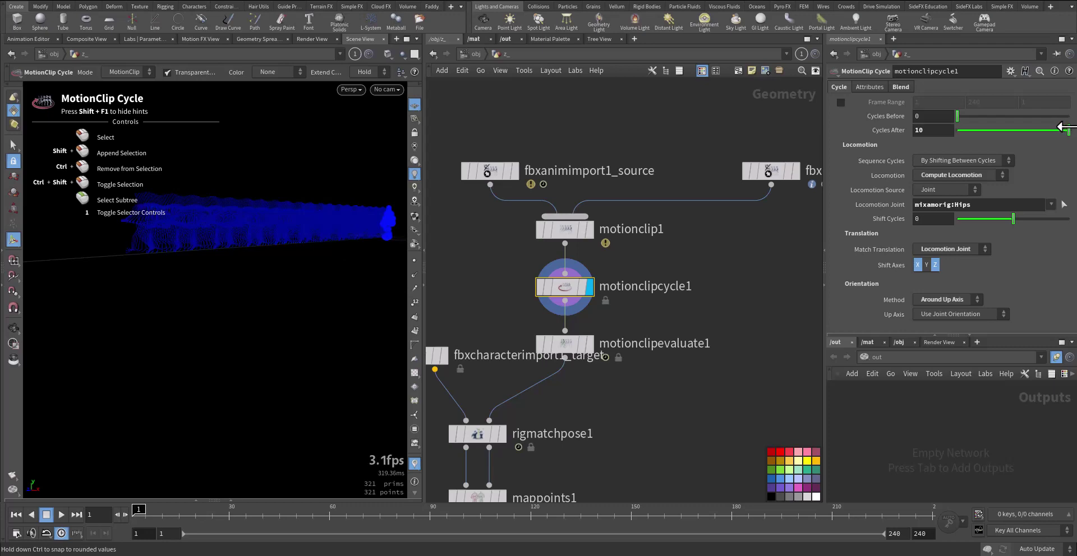
Display fbxanimimport1_source1 and try inserting a MotionClip Extract node between it and motionclip1.
left_click(763, 170)
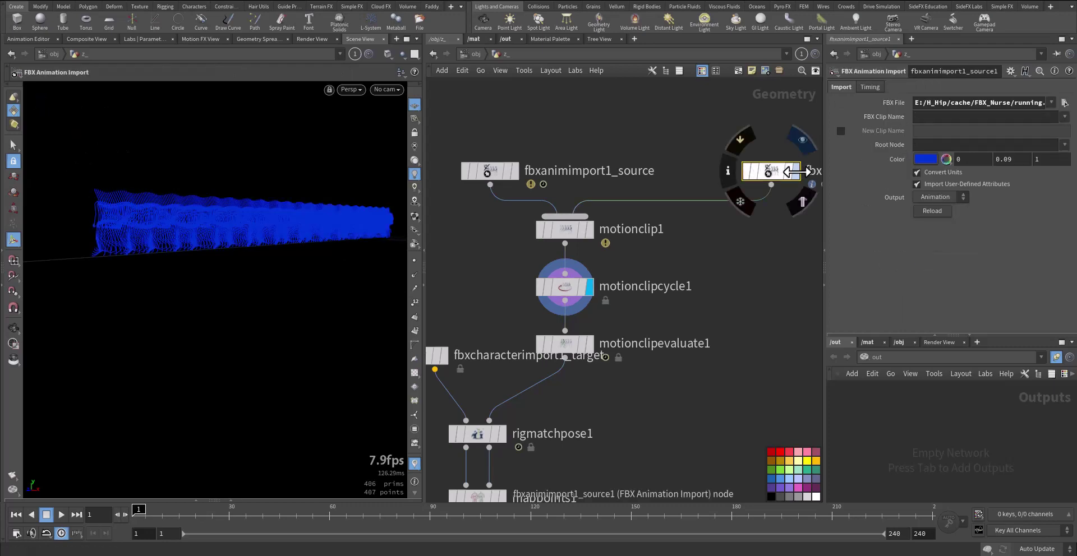
left_click(795, 171)
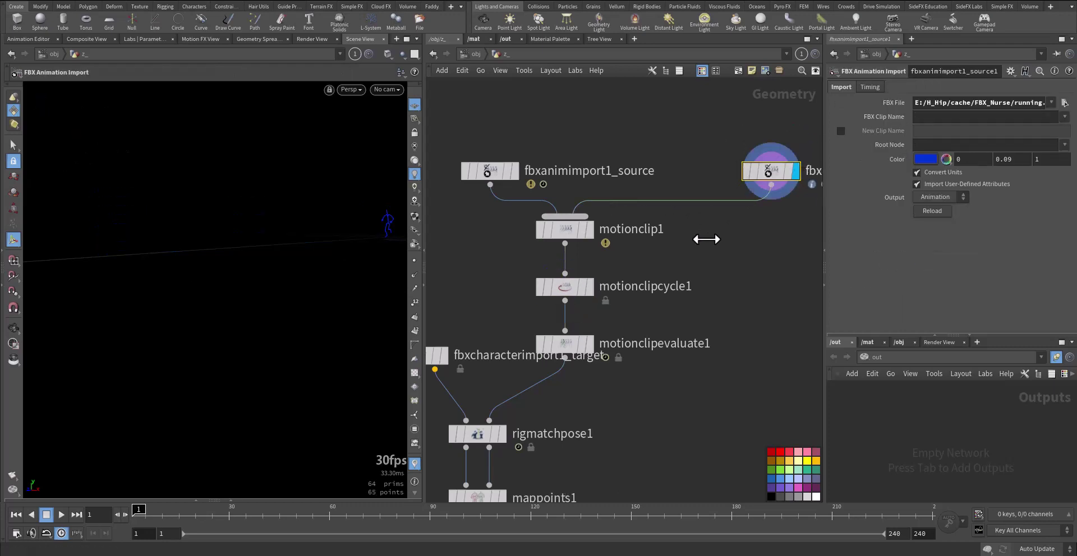
key("Tab")
type("motio")
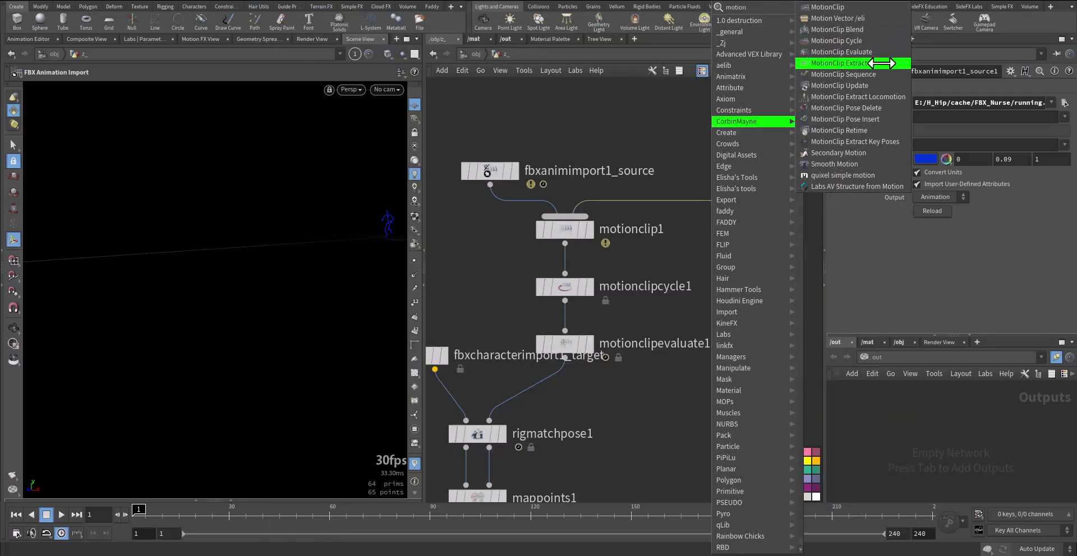
left_click(875, 63)
left_click(752, 230)
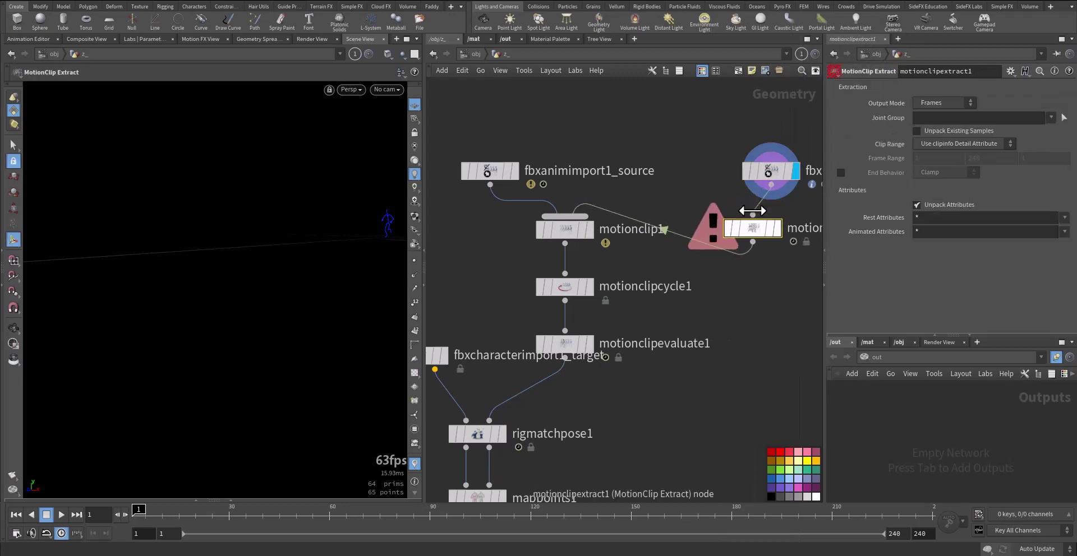
left_click(776, 228)
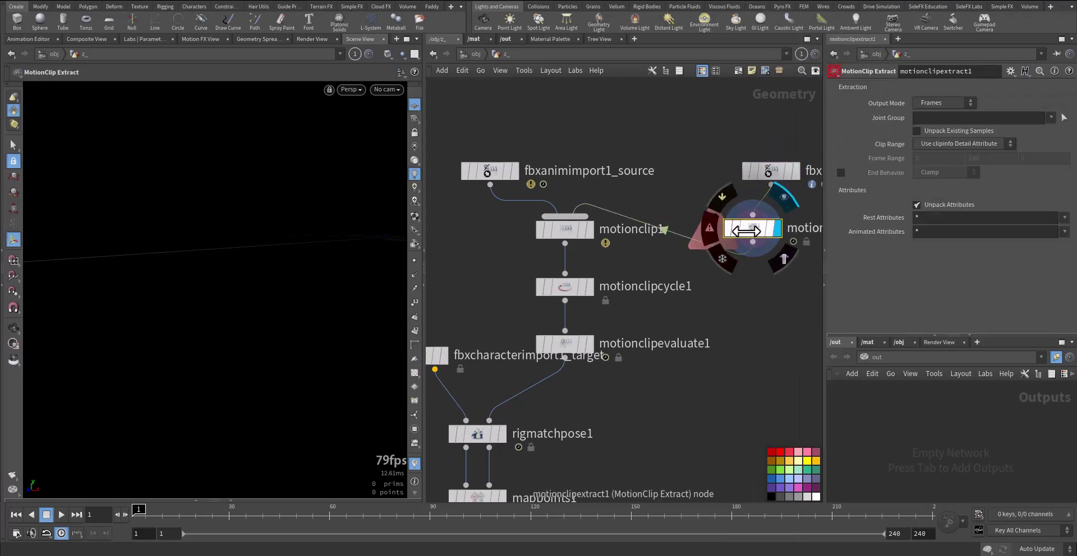
middle_click(750, 231)
Reposition motionclipcycle1 in the network, below motionclip1 and beside the running clip's branch.
middle_click_drag(687, 168, 581, 175)
left_click_drag(700, 216, 638, 261)
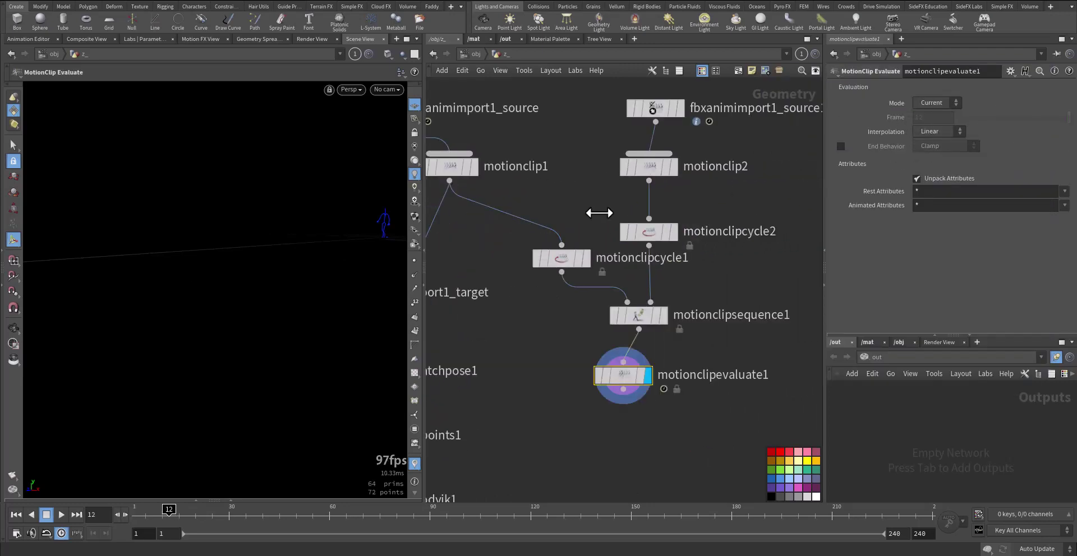
middle_click_drag(592, 180, 639, 267)
left_click_drag(615, 344, 557, 337)
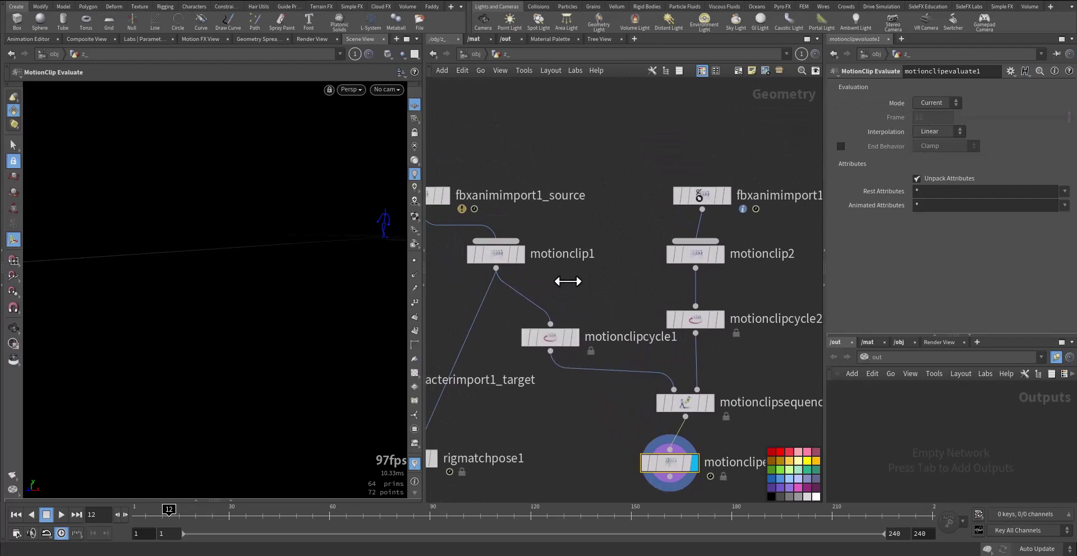
middle_click_drag(568, 281, 645, 311)
Display the walking clip in fbxanimimport1_source, return to frame 1, and view motionclip1's motion trail.
left_click(520, 225)
left_click(503, 224)
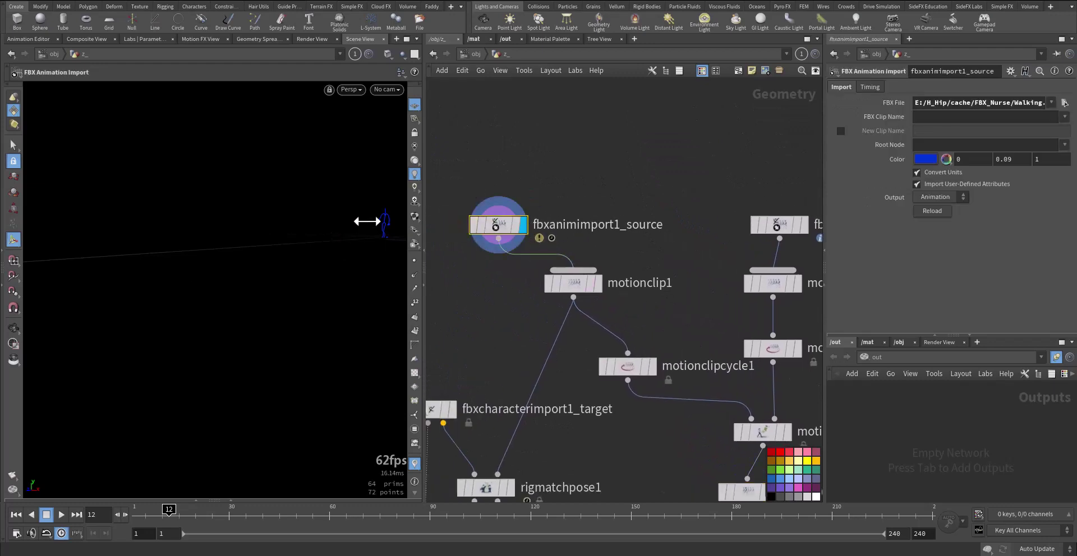
key("Escape")
left_click_drag(361, 221, 226, 253)
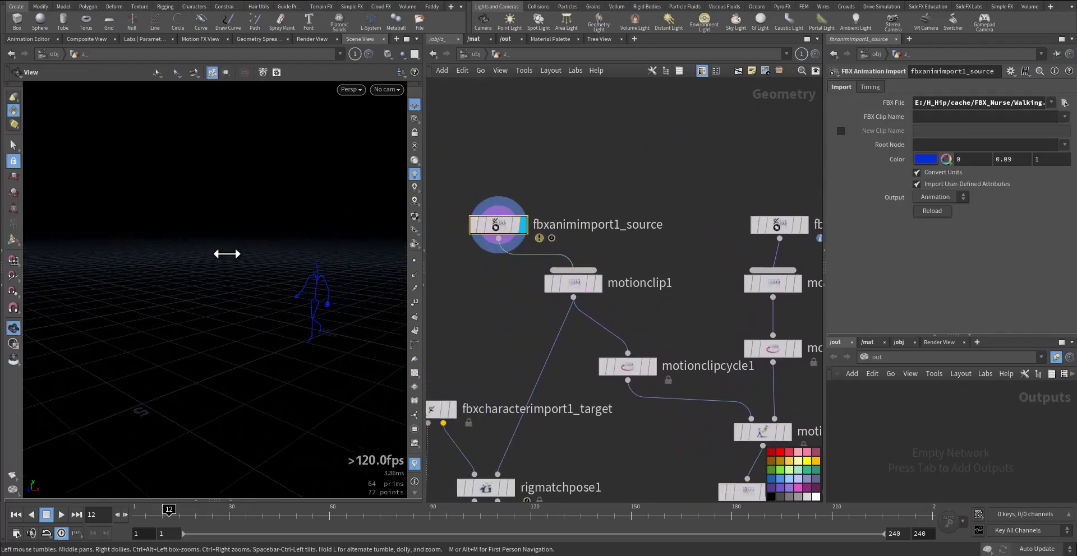
key("Return")
left_click_drag(142, 512, 85, 496)
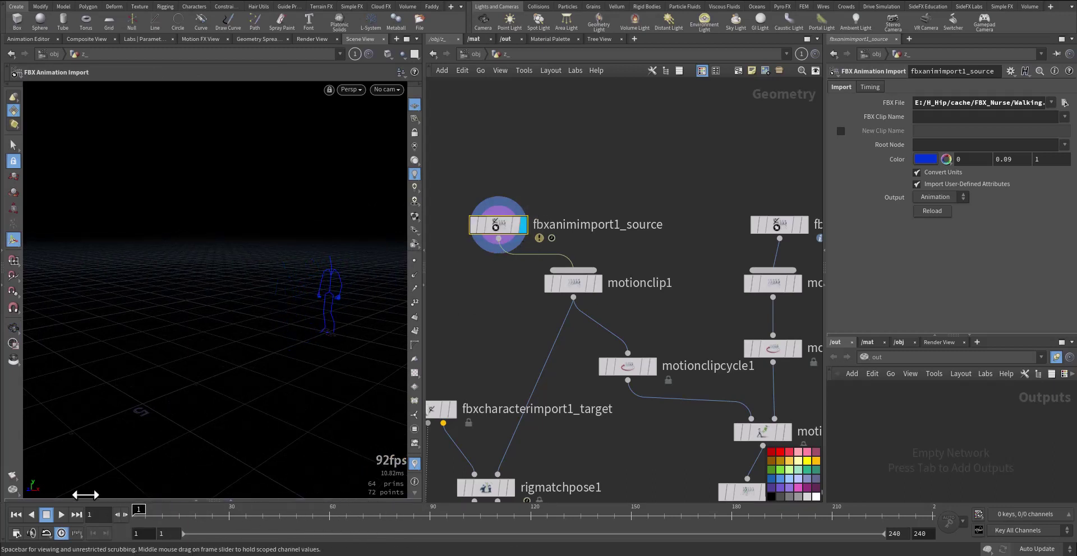
left_click(588, 284)
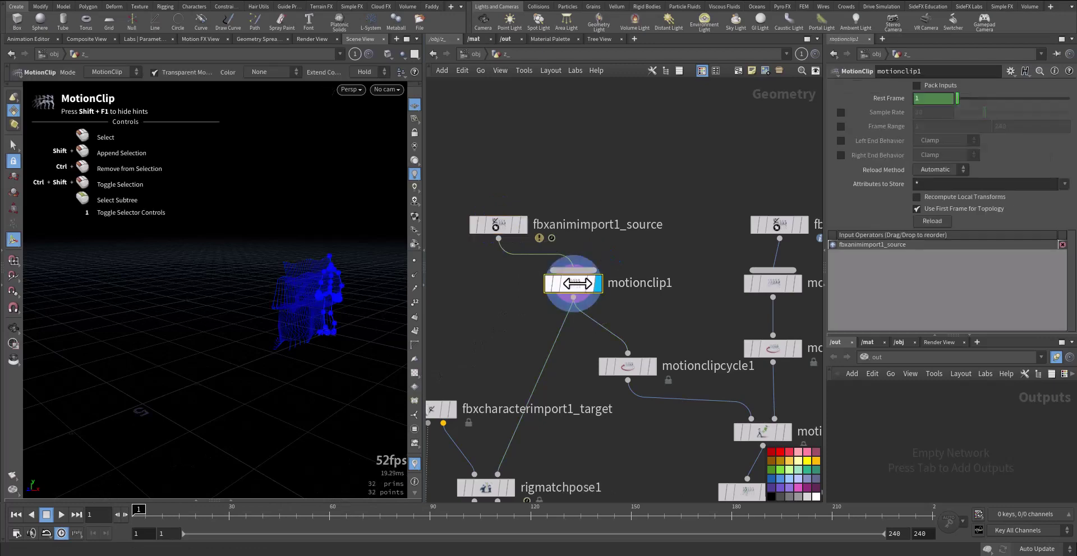
left_click_drag(225, 342, 257, 336, "alt")
Display the running clip in fbxanimimport1_source1, scrub its start, and view motionclip2's motion trail.
middle_click_drag(694, 281, 566, 295)
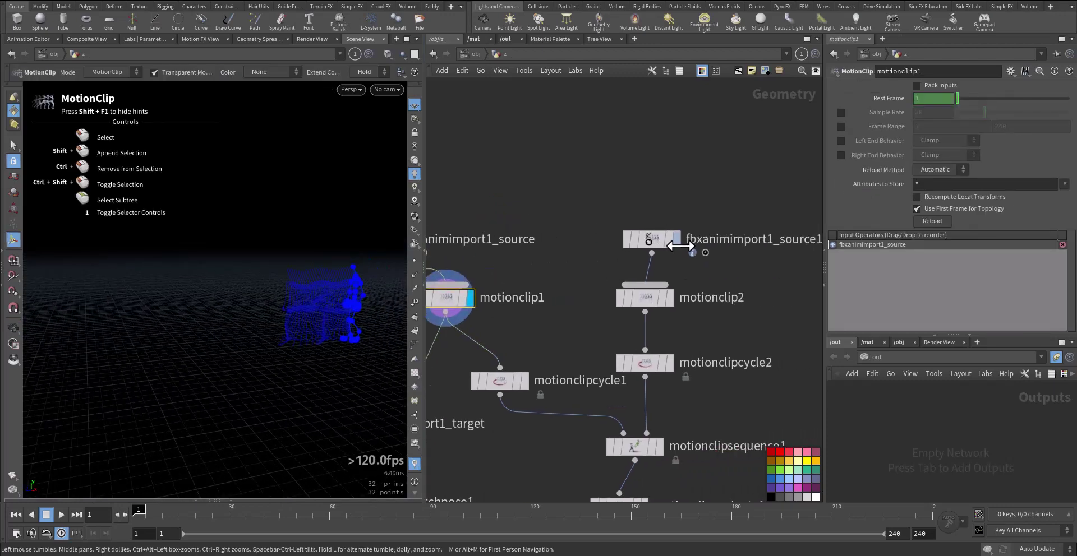
left_click(676, 241)
left_click(658, 241)
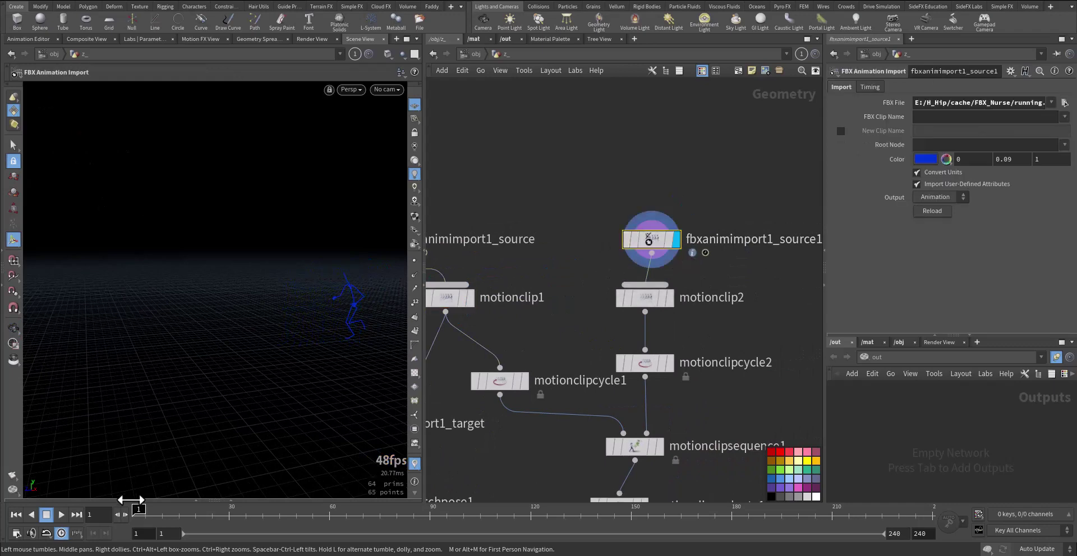
left_click_drag(130, 500, 162, 507)
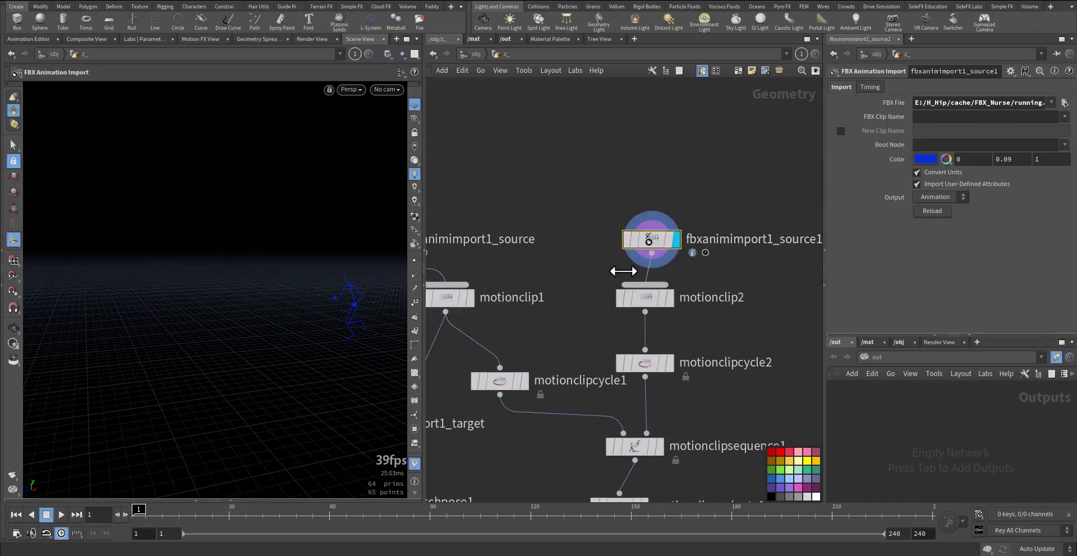
left_click(666, 297)
left_click(645, 298)
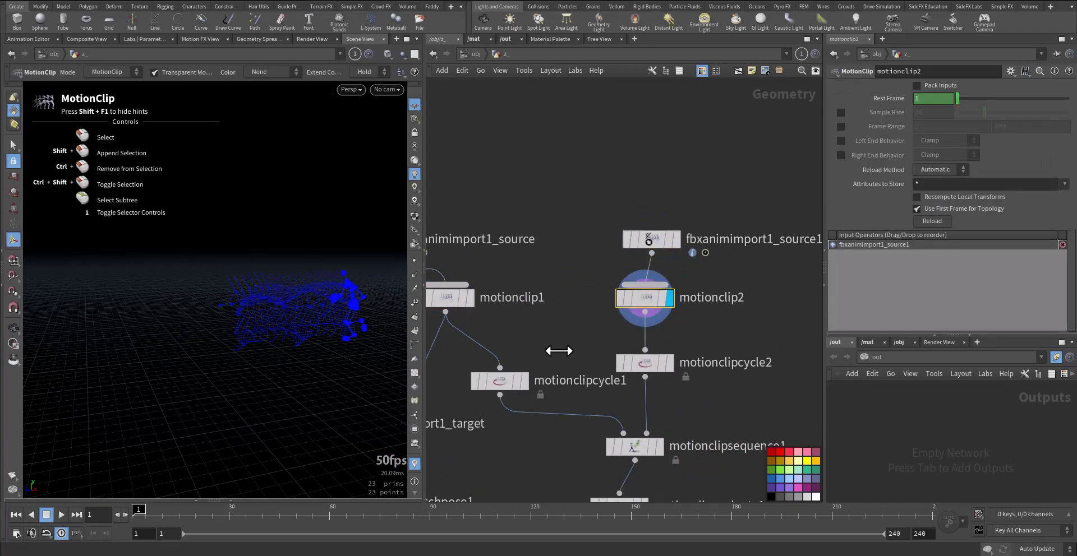
Move motionclipcycle2 level with motionclipcycle1, and display motionclipcycle1's cycled motion trail.
middle_click_drag(560, 351, 568, 281)
left_click_drag(644, 294, 651, 312)
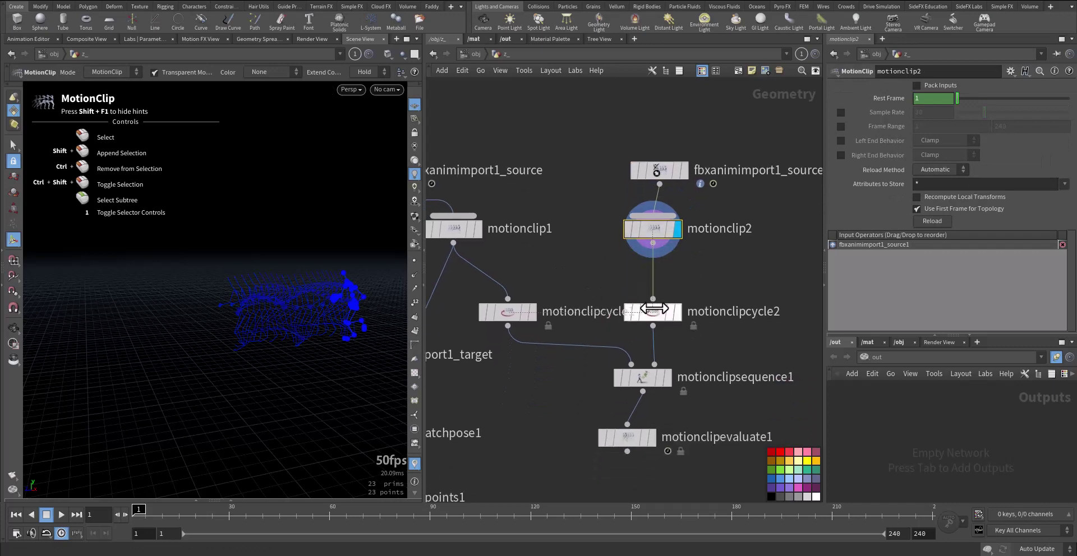
left_click(514, 315)
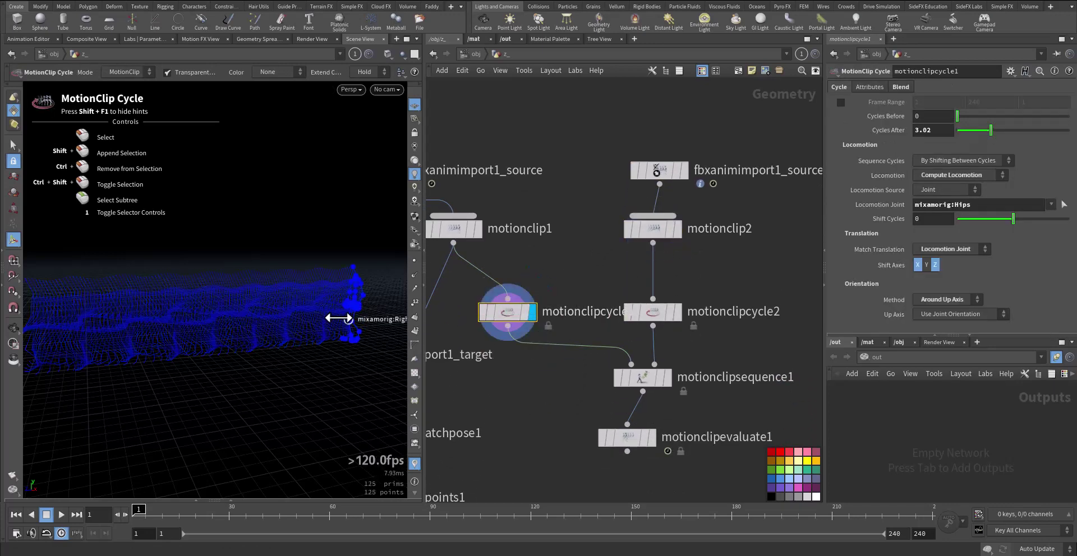
key("Return")
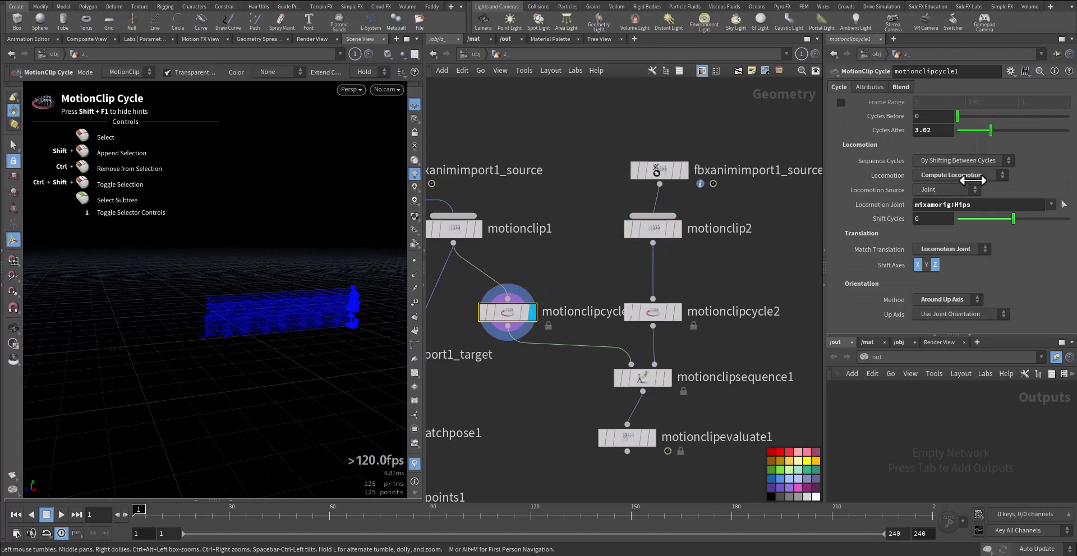